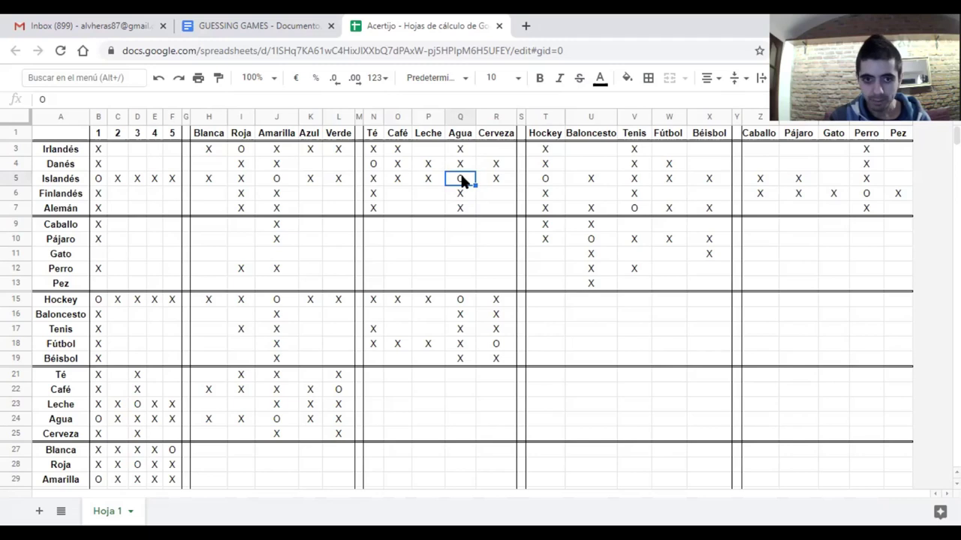
Mark X in the Agua column for the Caballo, Pájaro and Perro rows
left_click(459, 117)
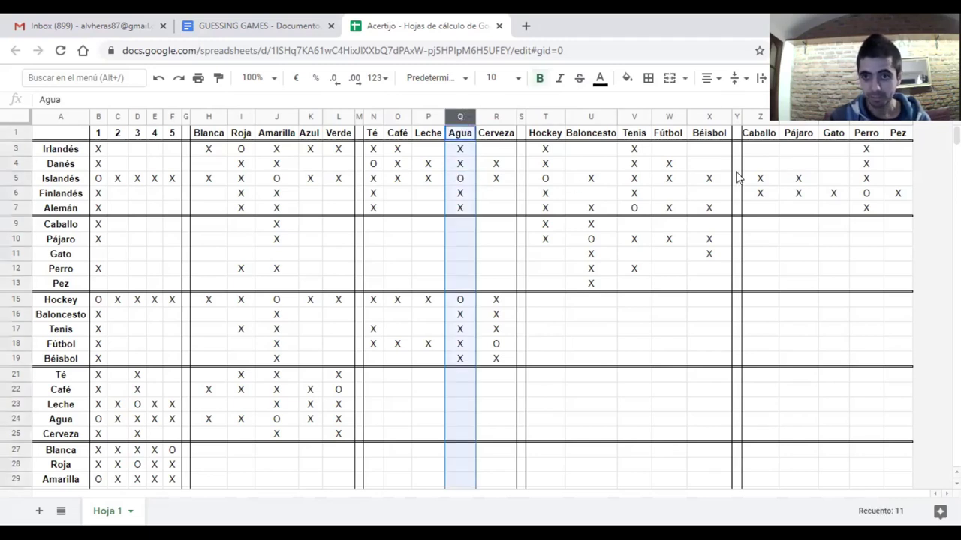
left_click(760, 185)
left_click(799, 182)
left_click(866, 187)
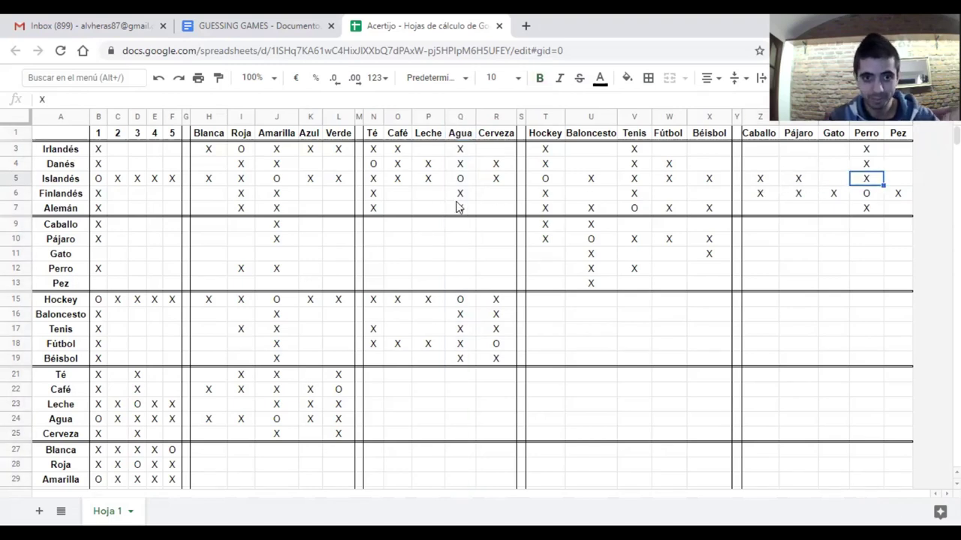
left_click(464, 227)
type("X")
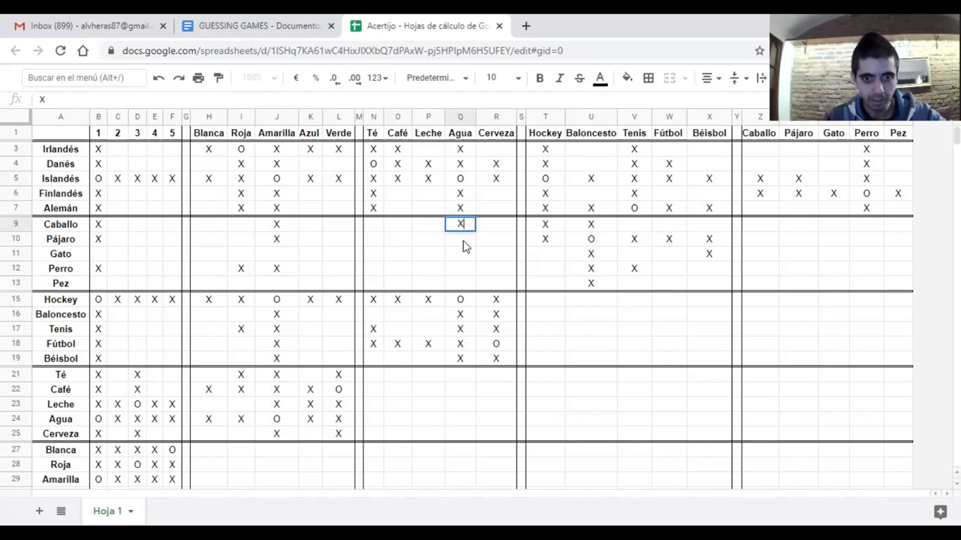
key("Return")
type("X")
left_click(463, 270)
type("X")
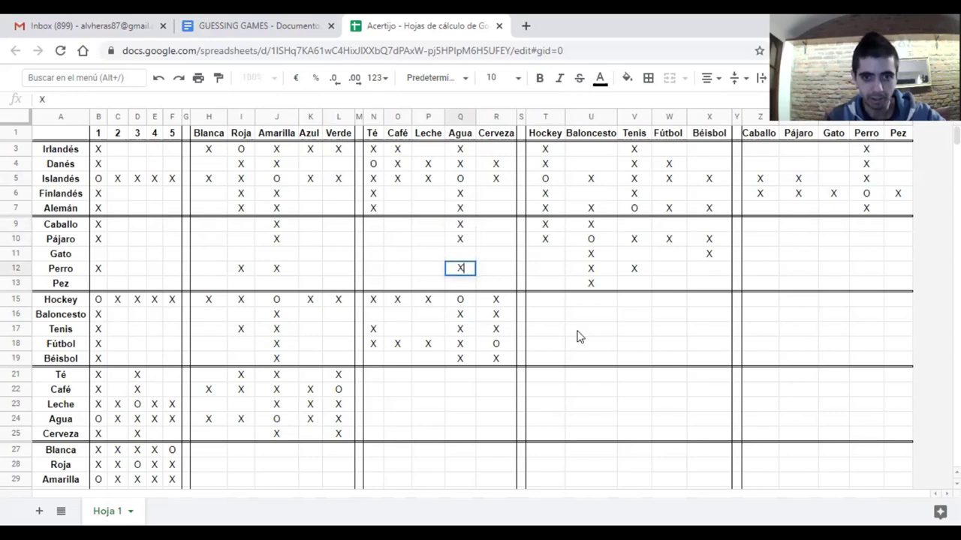
left_click(584, 326)
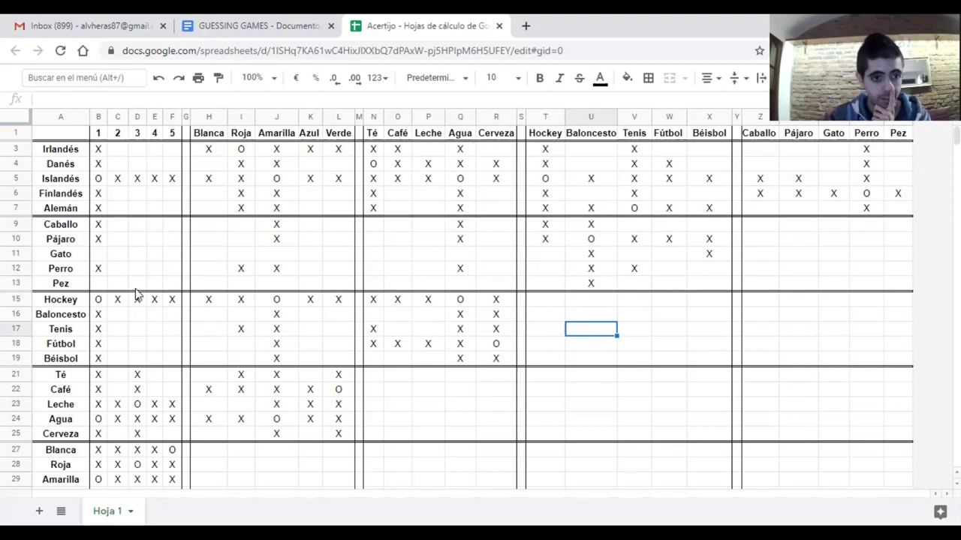
Mark X where the Perro row meets the Hockey column
left_click(61, 273)
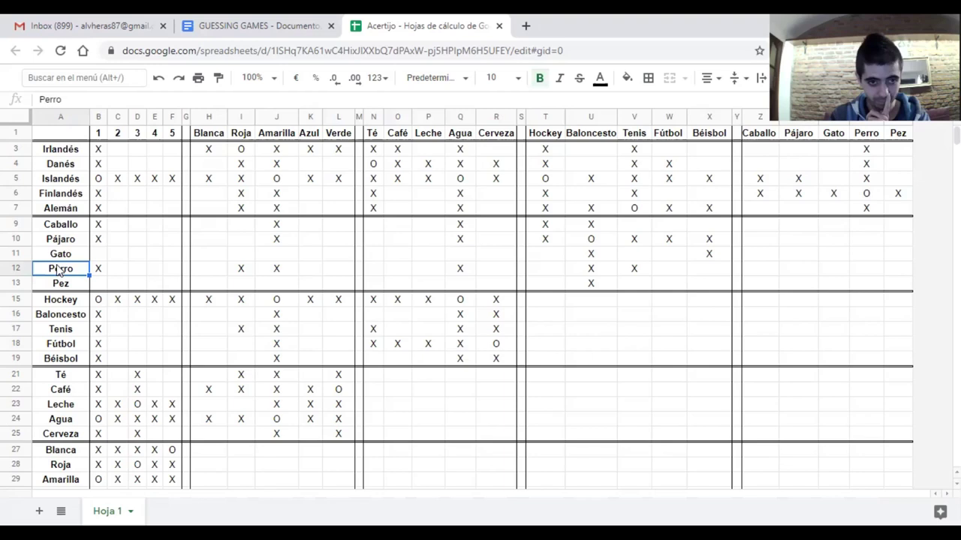
left_click(461, 272)
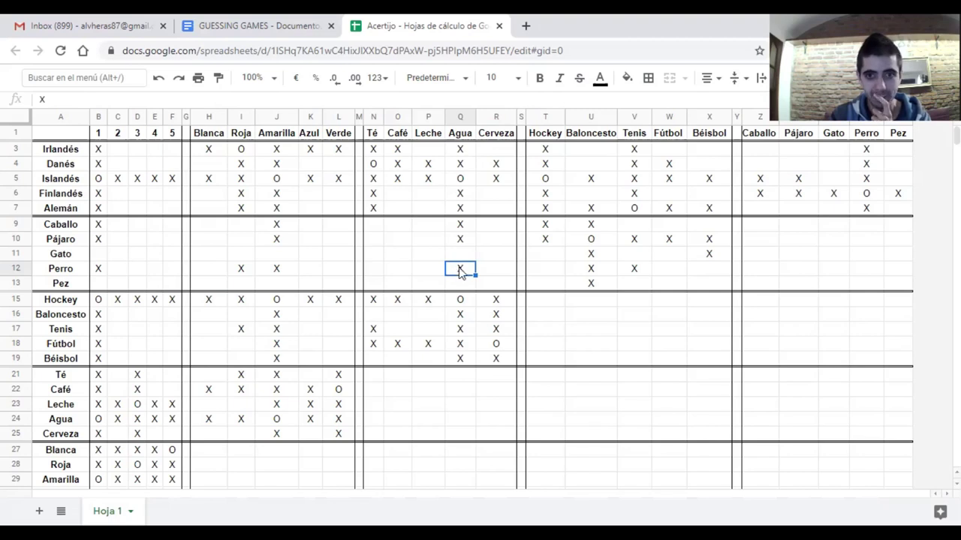
left_click(64, 272)
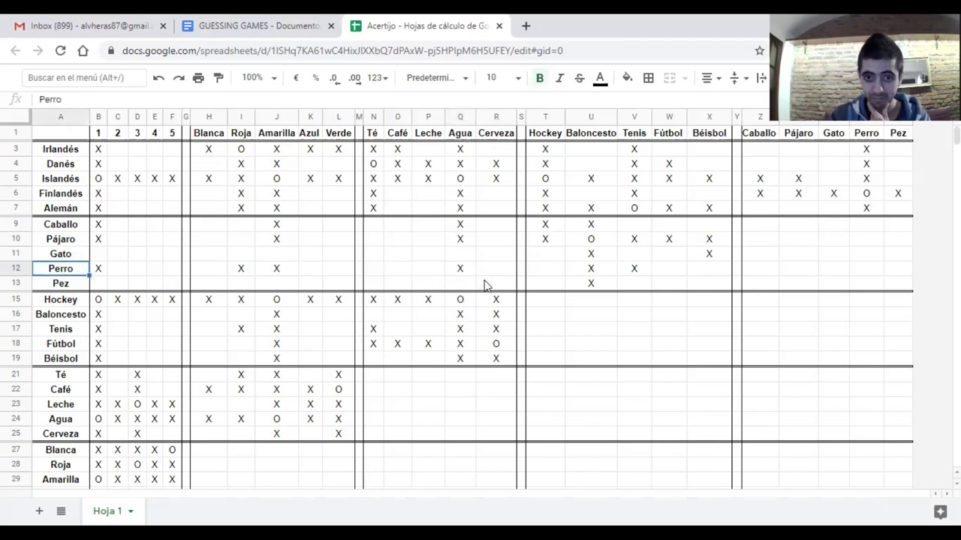
left_click(547, 274)
type("X")
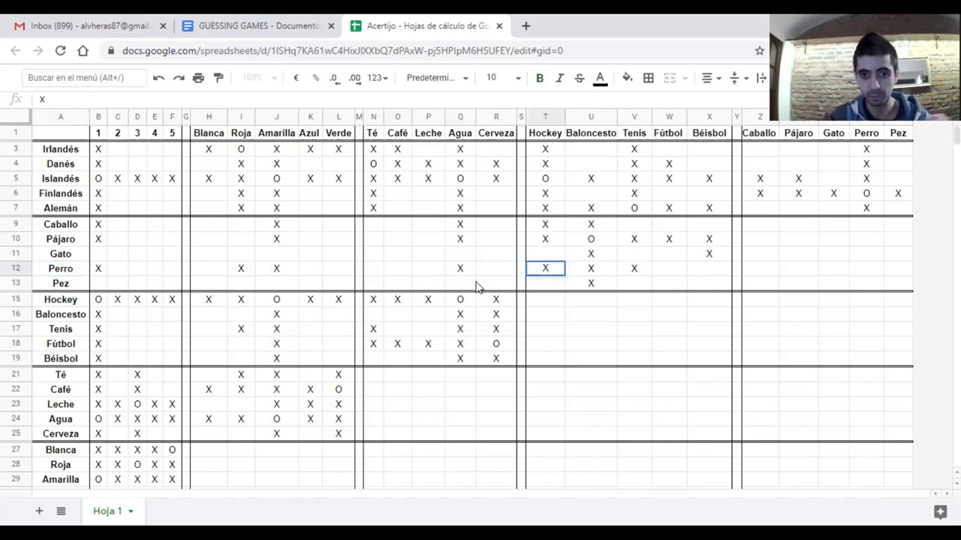
left_click(450, 289)
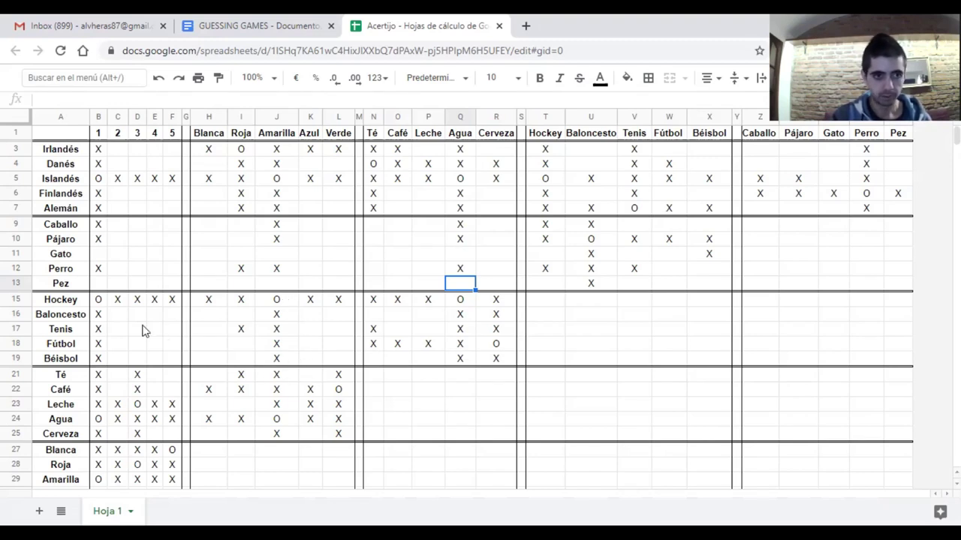
Switch to the GUESSING GAMES document and highlight the clue "El dueño de la casa verde bebe café"
left_click(259, 21)
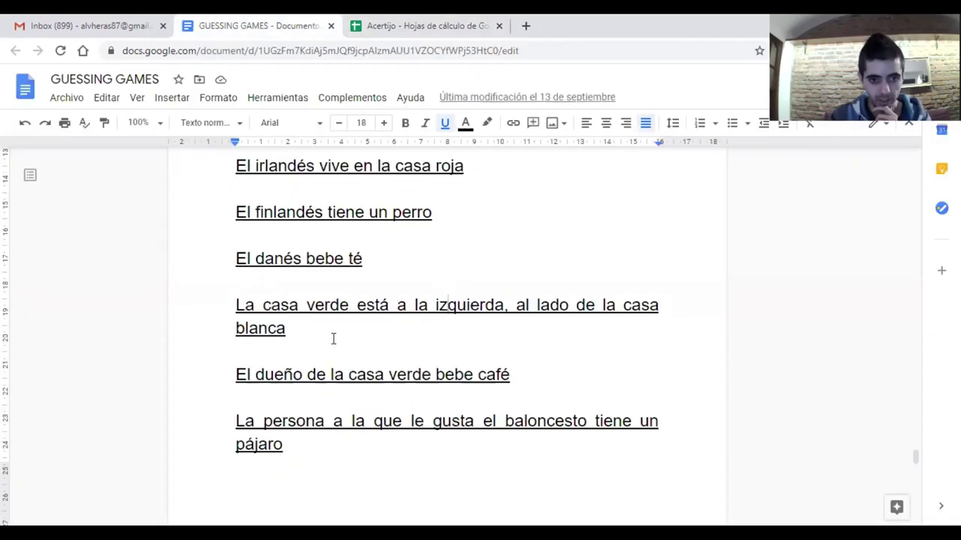
scroll(330, 339, "down", 2)
scroll(326, 338, "down", 2)
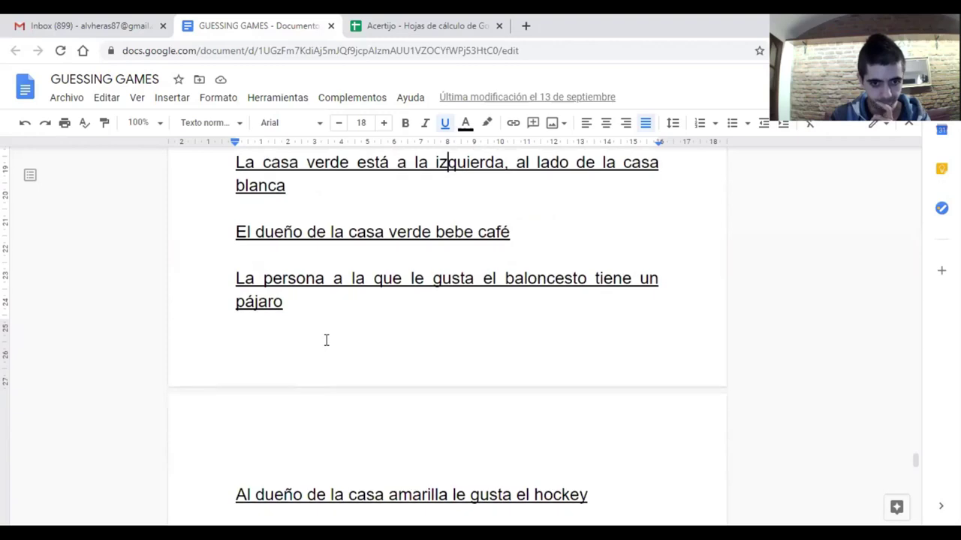
scroll(326, 338, "up", 2)
left_click_drag(516, 240, 209, 242)
Back in the Acertijo spreadsheet, check the green house's number and mark Café with O for house 4 and X for houses 2 and 5
left_click(433, 18)
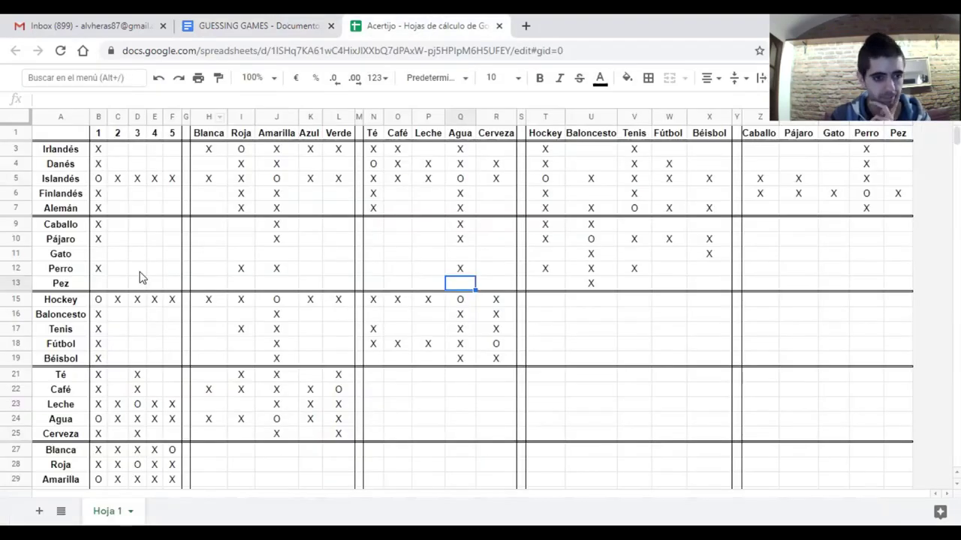
scroll(123, 351, "down", 1)
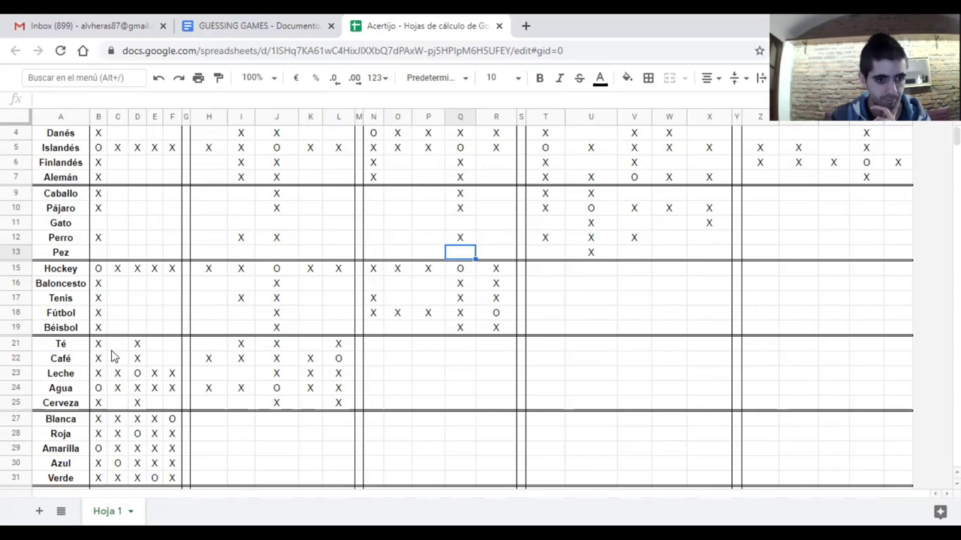
left_click(61, 480)
left_click(154, 478)
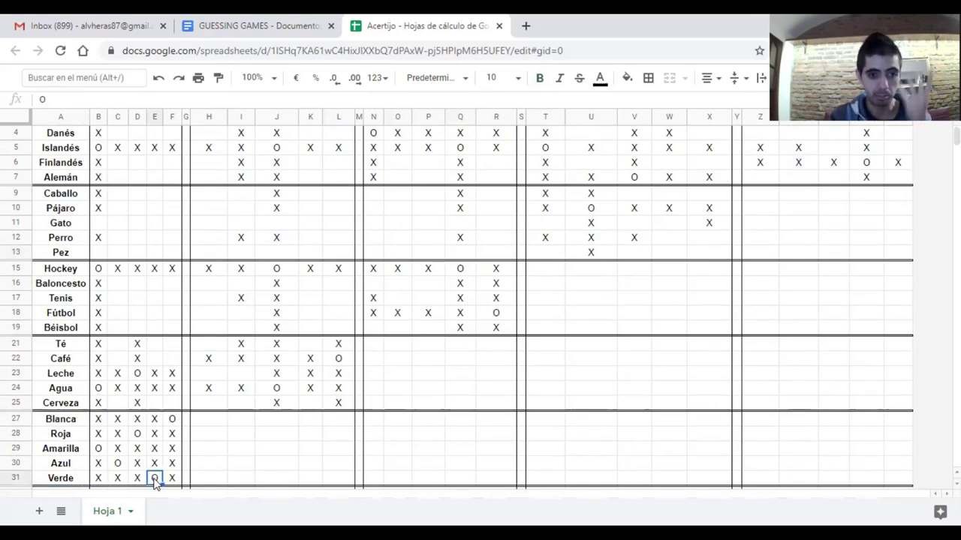
scroll(155, 450, "up", 1)
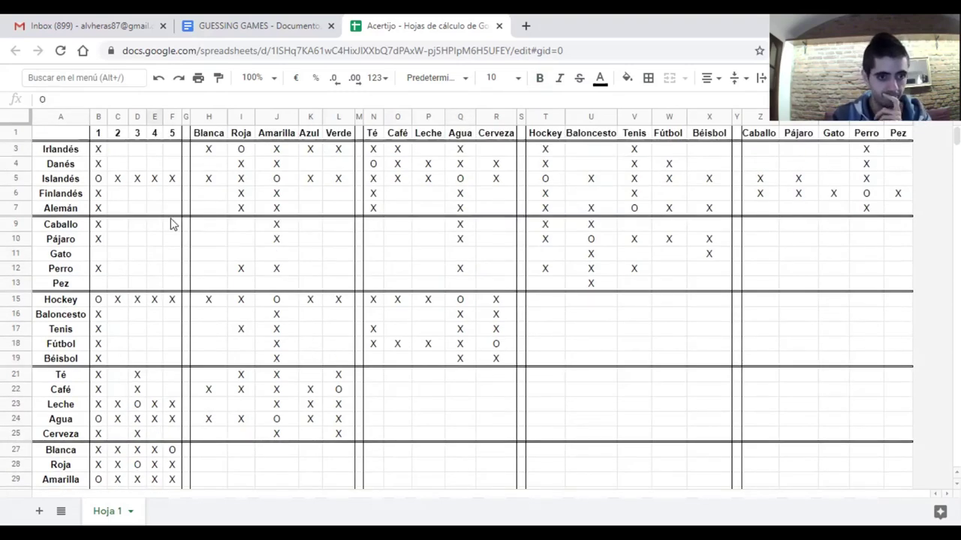
left_click(154, 116)
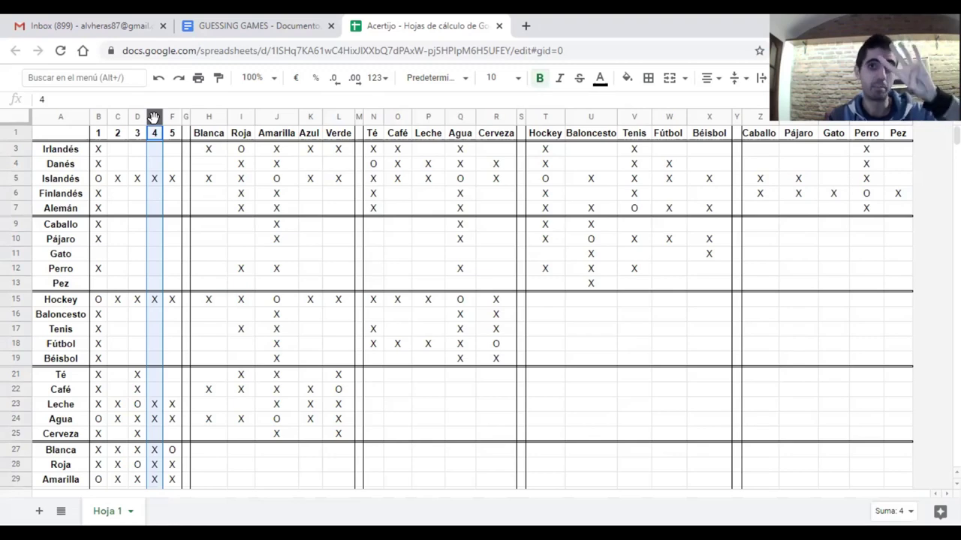
left_click(155, 390)
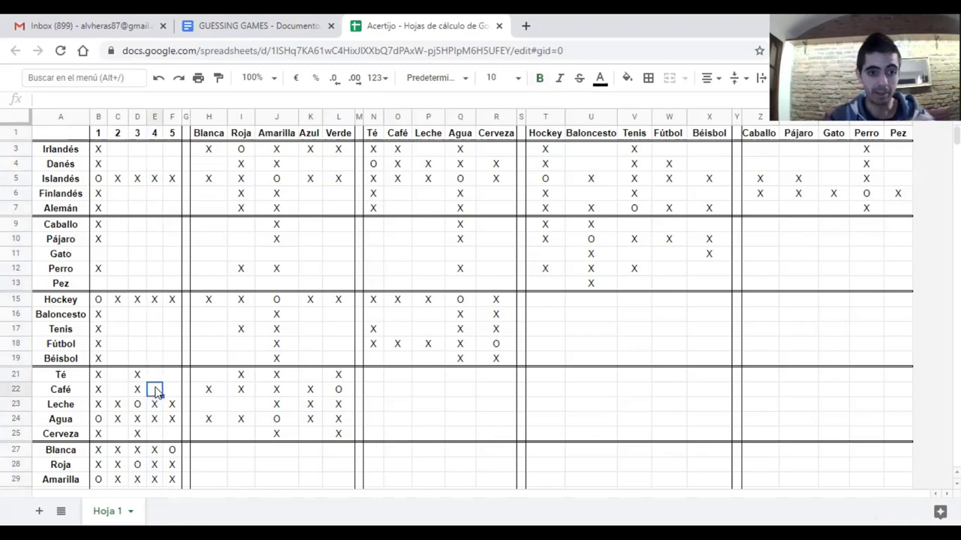
type("O")
left_click(118, 391)
type("X")
left_click(176, 391)
type("X")
Mark X in the house 4 column for the Té and Cerveza rows
left_click(155, 374)
type("X")
left_click(153, 435)
type("X")
left_click(100, 421)
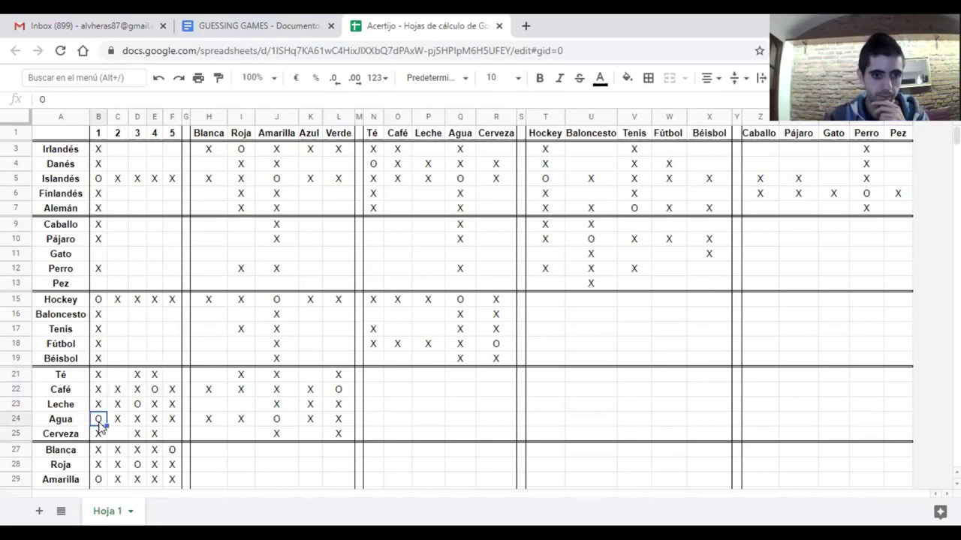
scroll(118, 418, "down", 1)
scroll(118, 418, "up", 1)
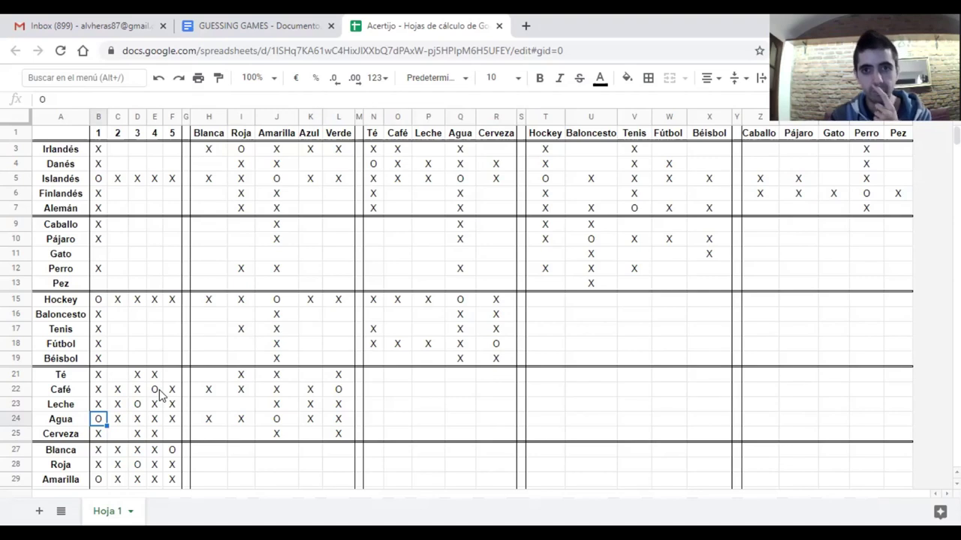
Return to the GUESSING GAMES document and review the next clues through "La persona que vive en la casa del centro bebe leche"
left_click(242, 22)
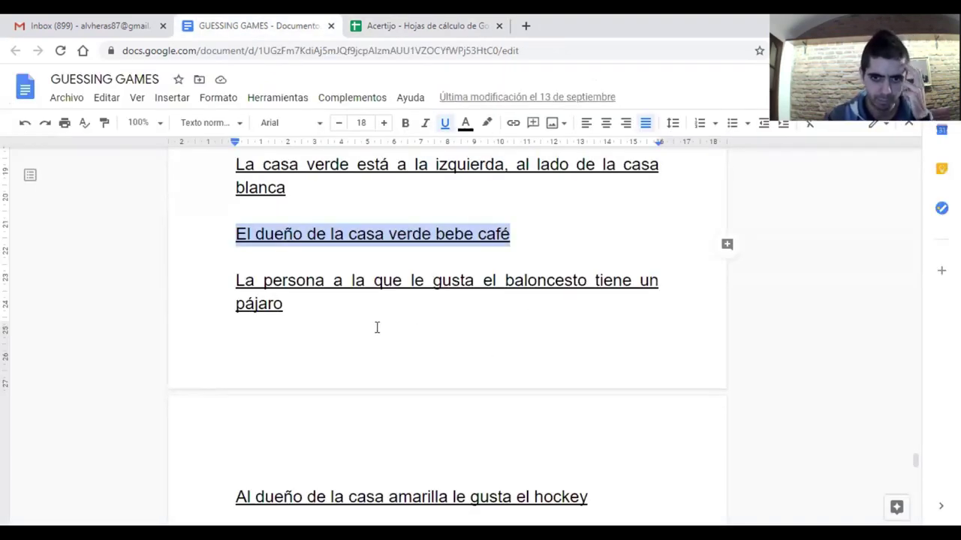
scroll(367, 324, "down", 2)
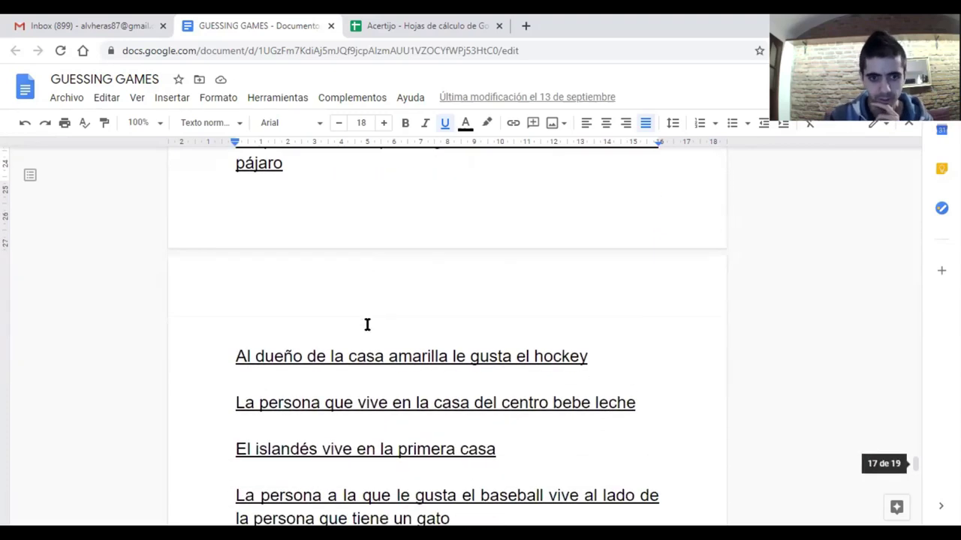
left_click_drag(232, 361, 533, 362)
left_click(392, 368)
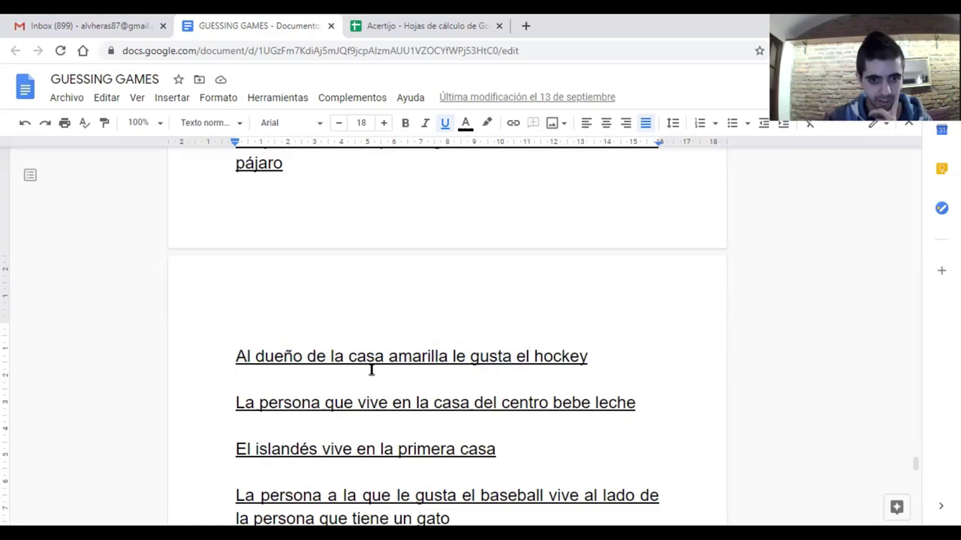
scroll(360, 369, "down", 1)
left_click_drag(237, 335, 640, 336)
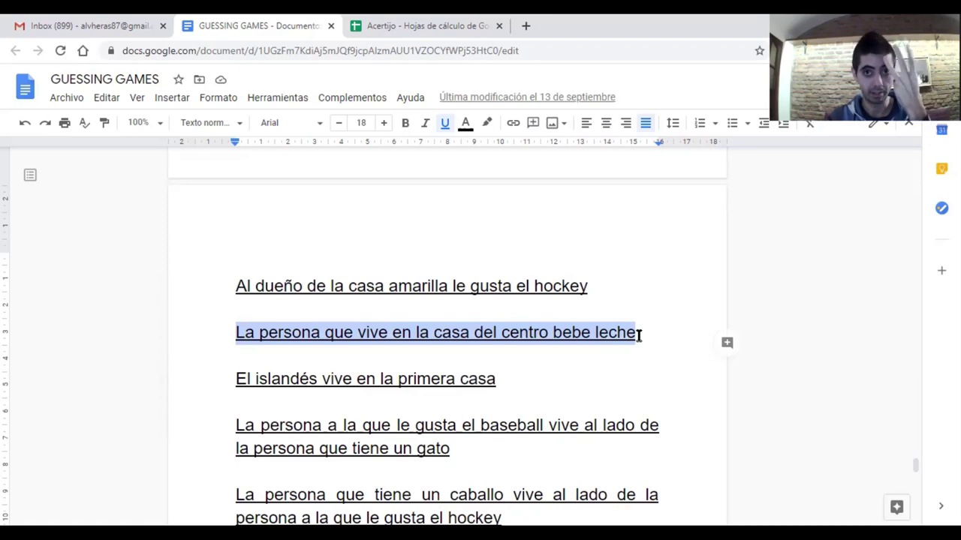
Back in the Acertijo spreadsheet, compare Leche and Roja for house 3 and mark O where the Leche row meets the Roja column
left_click(424, 25)
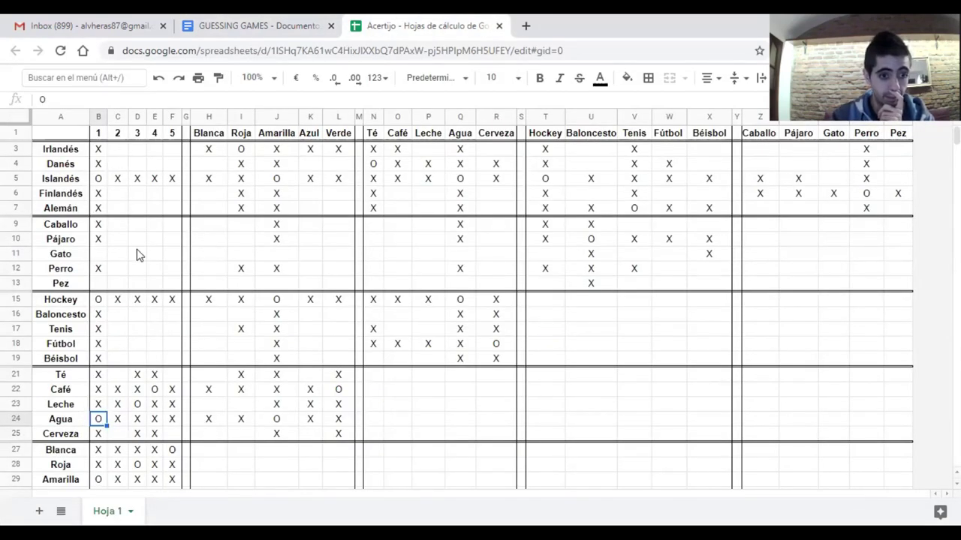
scroll(139, 255, "down", 1)
left_click(134, 373)
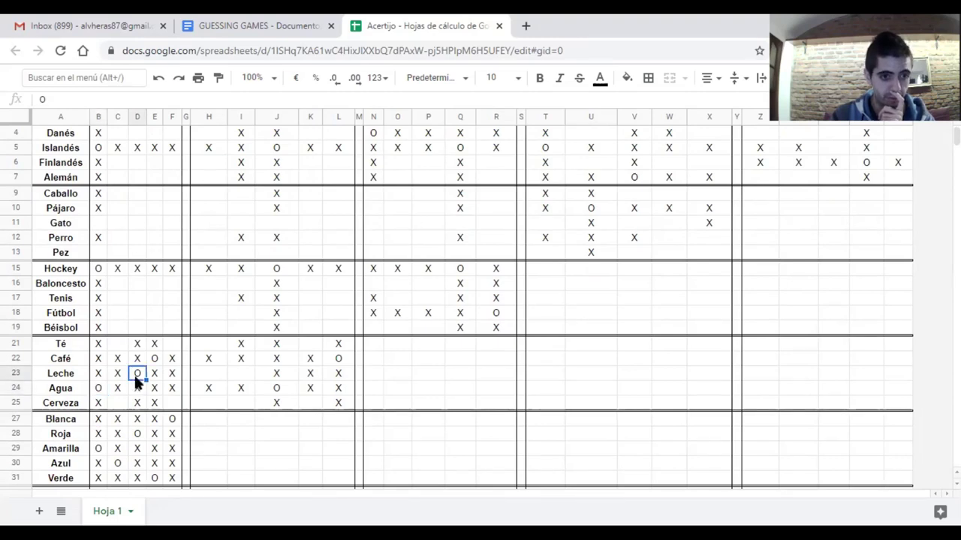
left_click(139, 437)
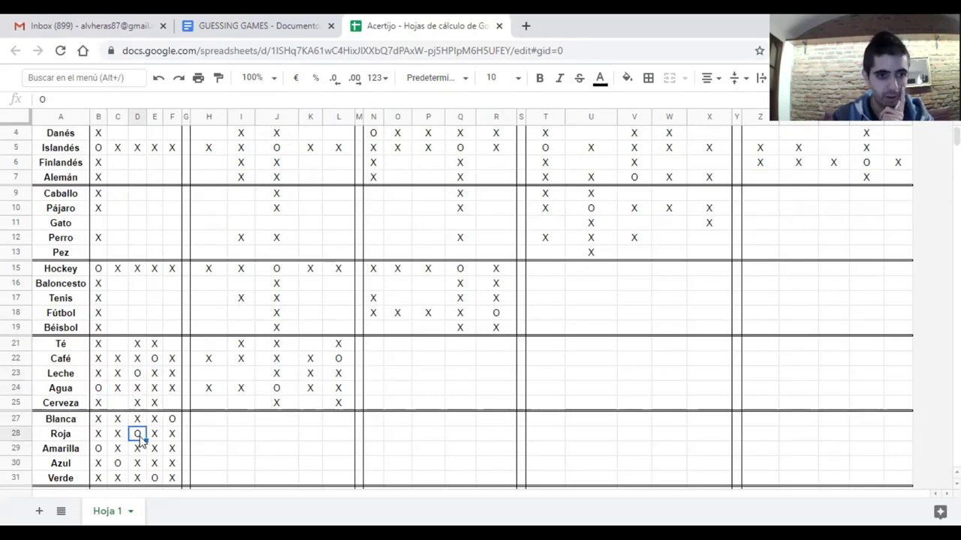
scroll(140, 440, "up", 1)
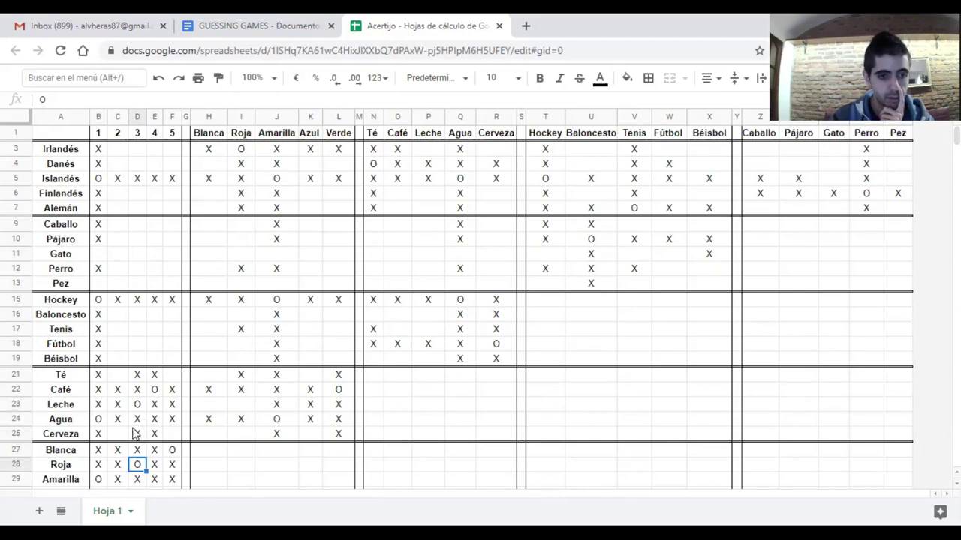
left_click(61, 405)
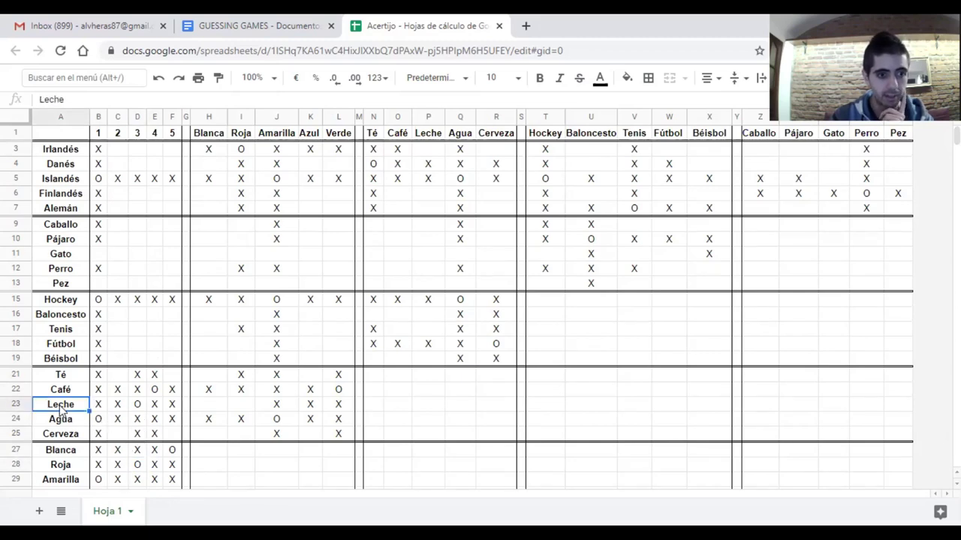
left_click(24, 404)
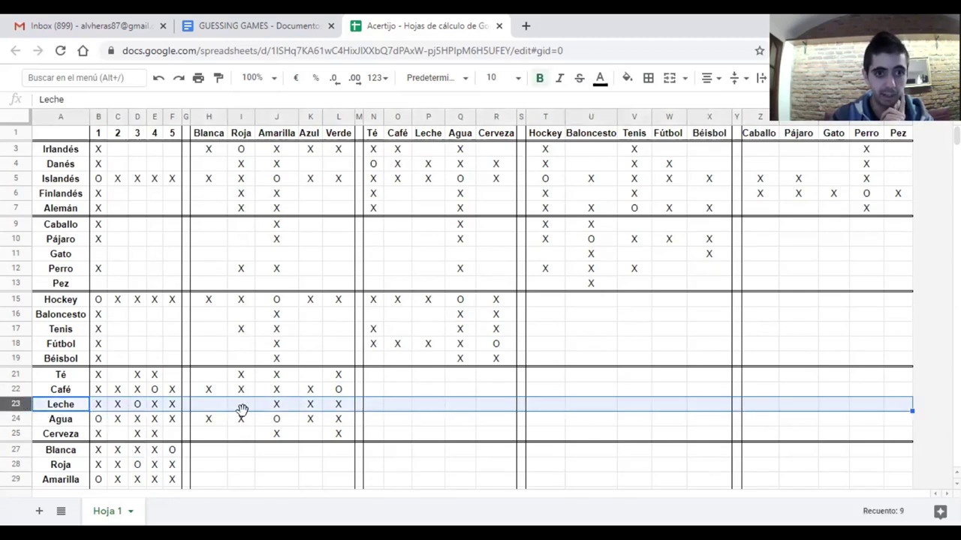
left_click(242, 405)
type("O")
key("Return")
Mark X for Cerveza in the Roja column and for Leche in the Blanca column
left_click(243, 435)
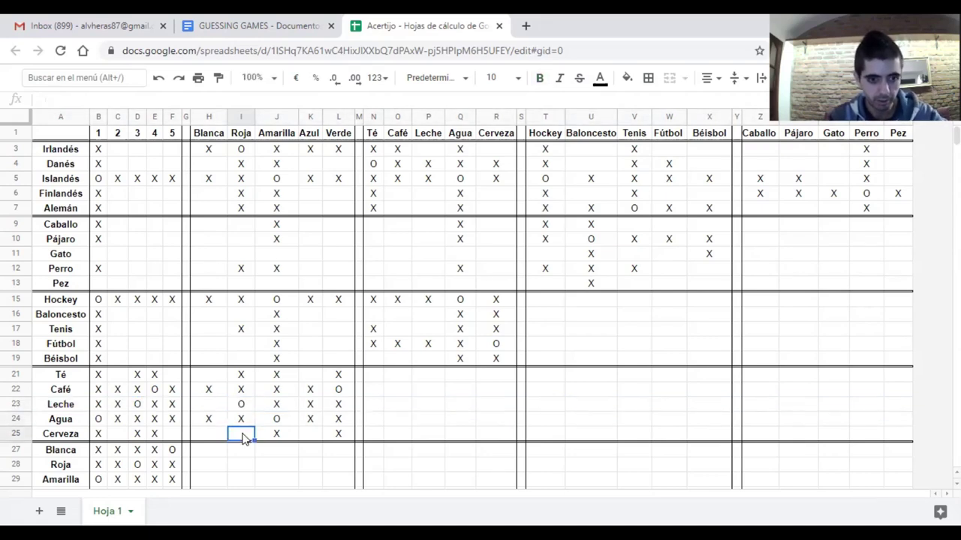
type("X")
left_click(208, 405)
type("X")
left_click(441, 406)
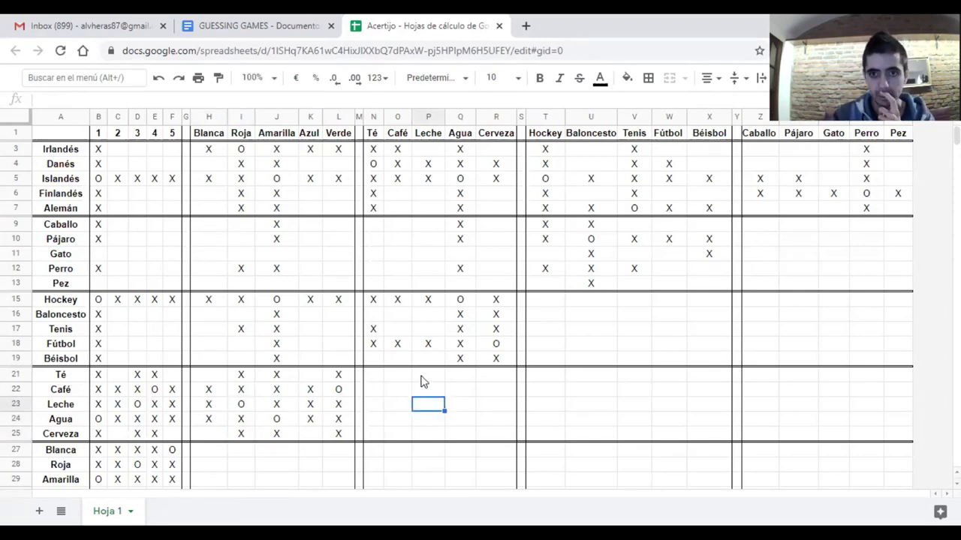
Mark the Irlandés row with O under Leche and X under Cerveza
left_click(241, 150)
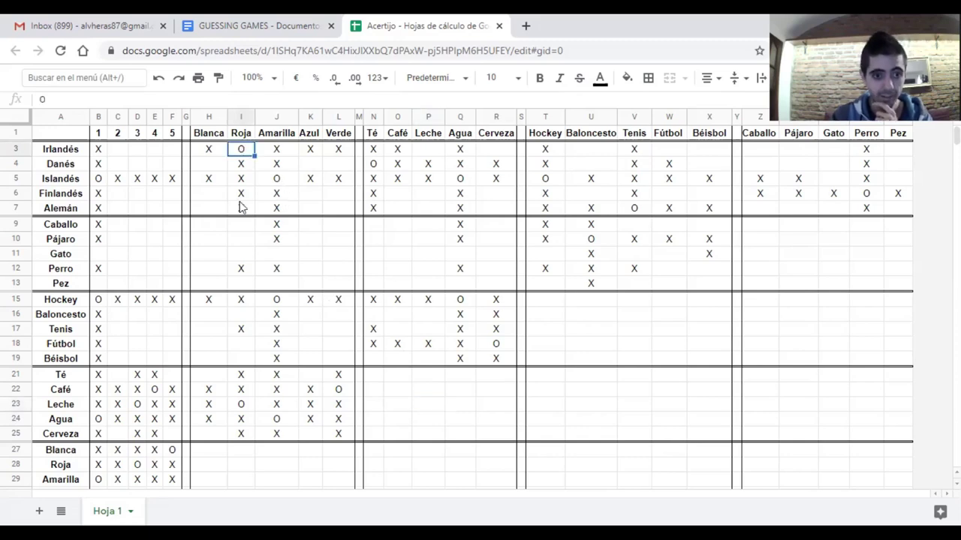
left_click(241, 405)
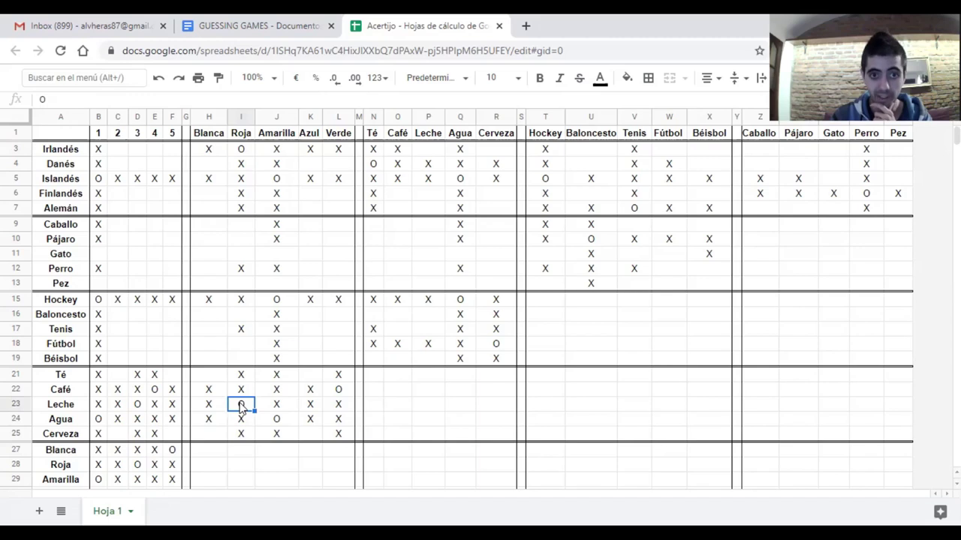
left_click(428, 149)
type("O")
left_click(490, 154)
type("X")
Mark X in the Leche column for the Finlandés and Alemán rows
left_click(427, 192)
type("X")
left_click(429, 207)
type("X")
left_click(434, 272)
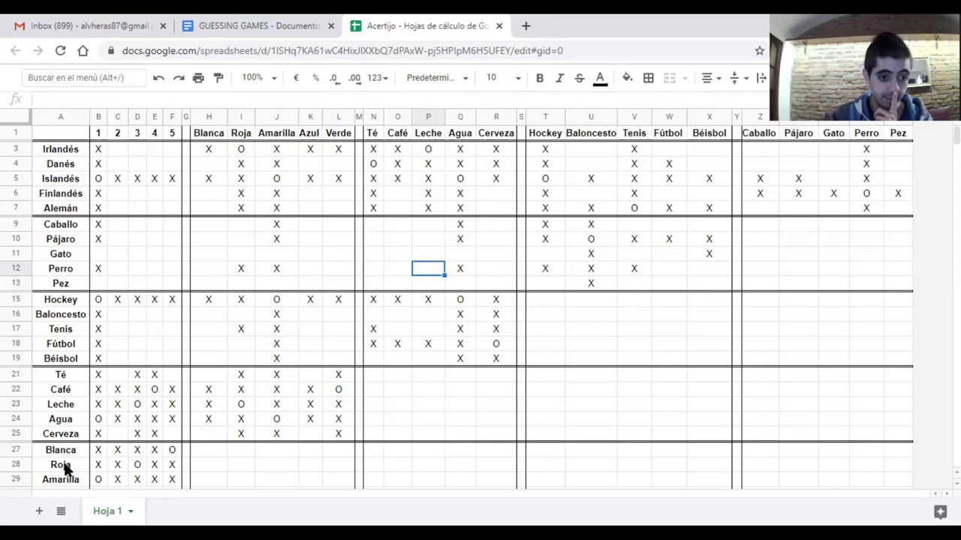
Compare the house 3 and Irlandés marks for Roja, and mark the Irlandés row with O under 3 and X under 2, 4 and 5
left_click(21, 466)
left_click(137, 466)
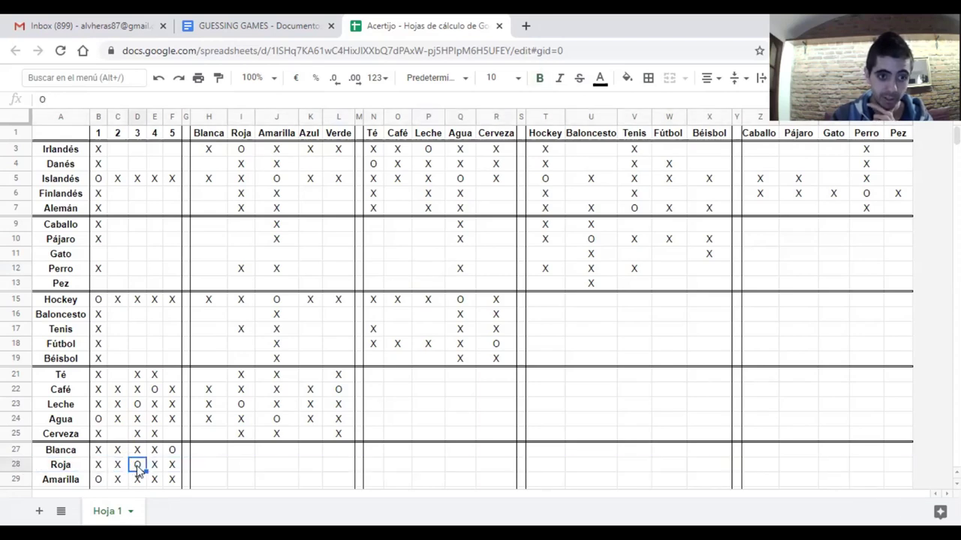
left_click(47, 151)
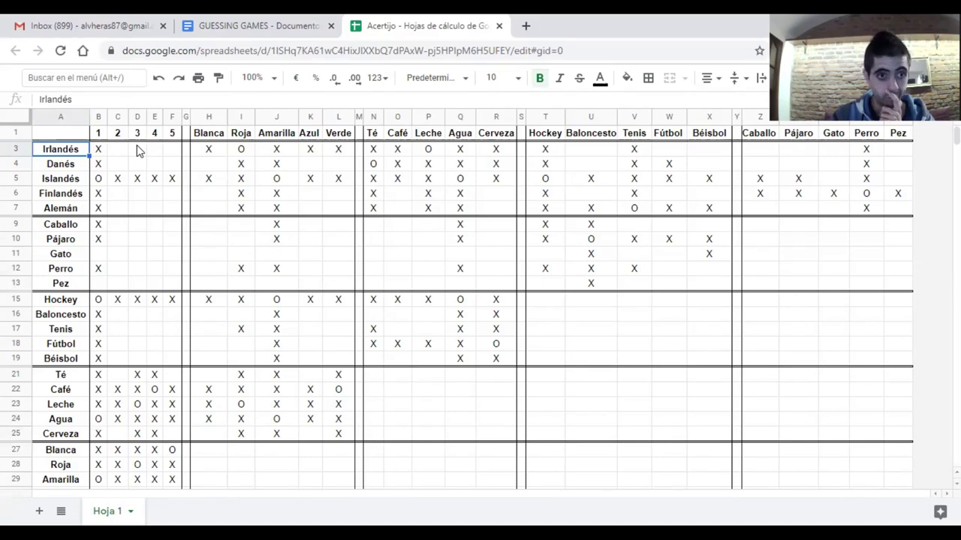
left_click(245, 148)
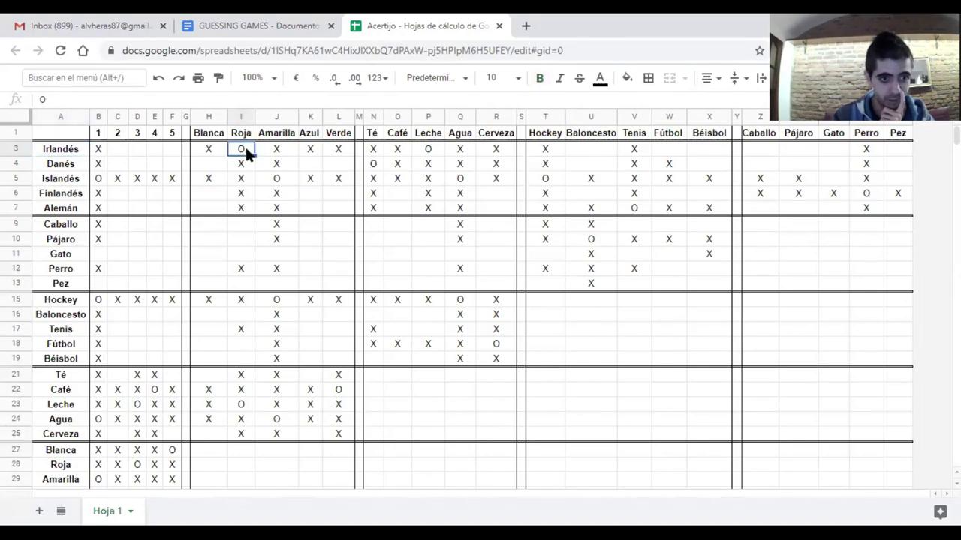
left_click(142, 150)
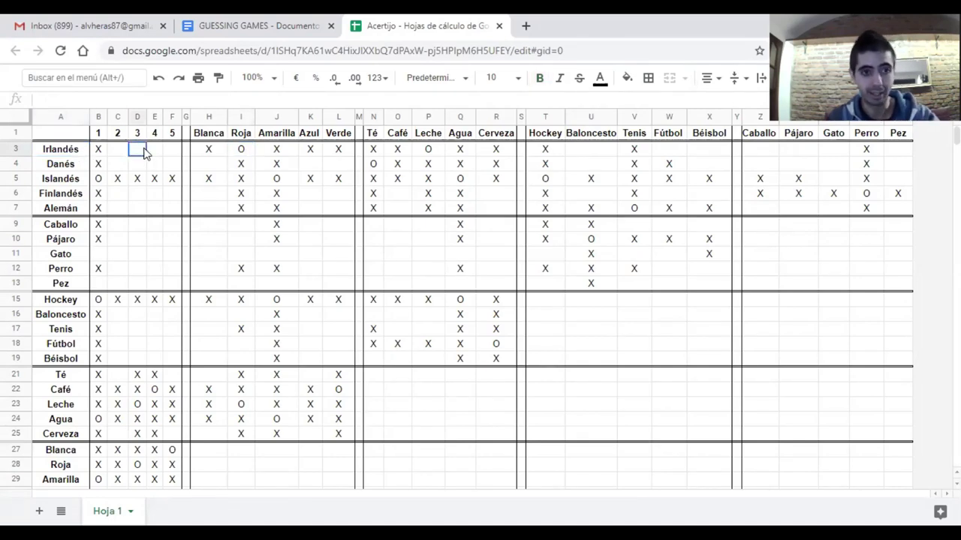
type("O")
left_click(123, 147)
type("X")
left_click(156, 153)
type("X")
left_click(171, 153)
type("X")
Mark X in the house 3 column for the Danés, Finlandés and Alemán rows
left_click(137, 163)
type("X")
left_click(137, 196)
type("X")
key("Return")
left_click(155, 255)
left_click(120, 241)
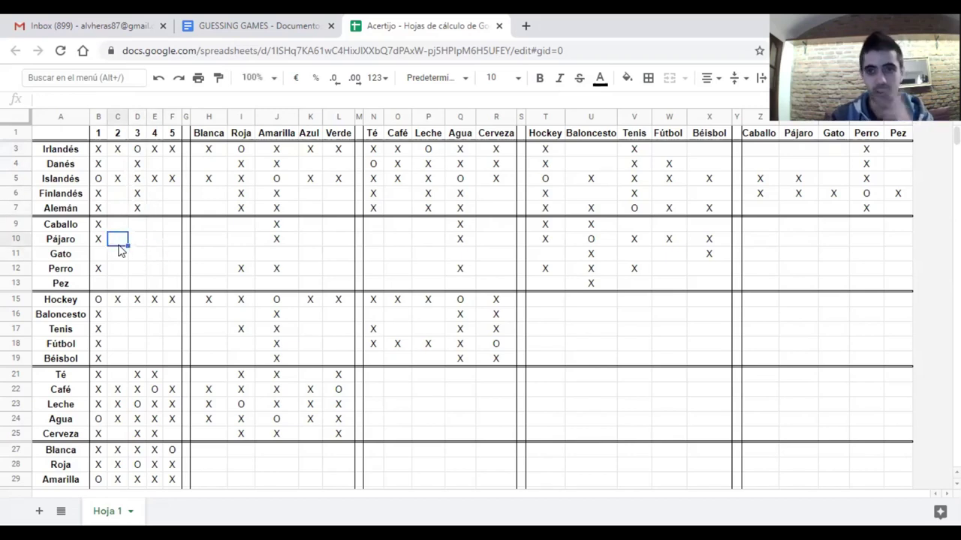
Check the Irlandés row's mark for Perro and mark X for Perro in the house 3 column
left_click(14, 149)
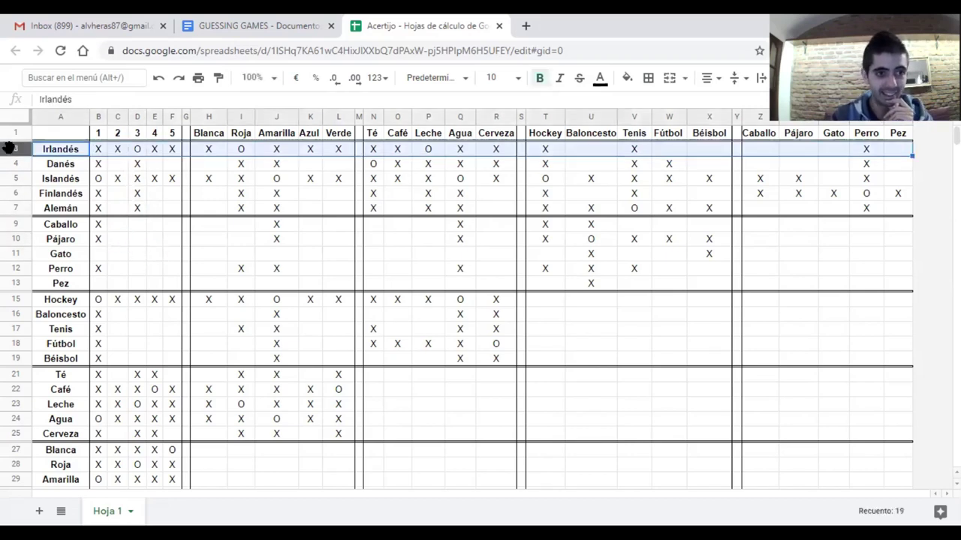
left_click(864, 150)
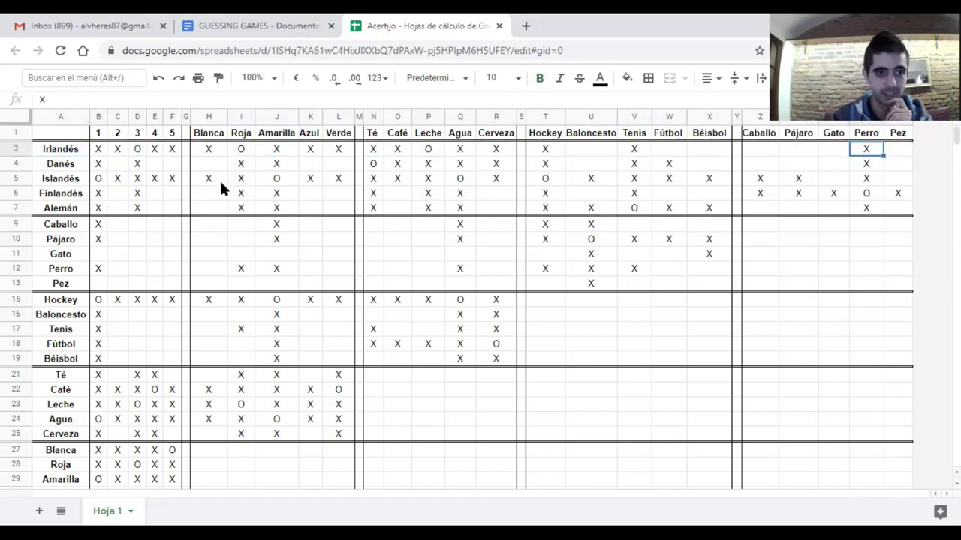
left_click(140, 135)
left_click(139, 274)
type("X")
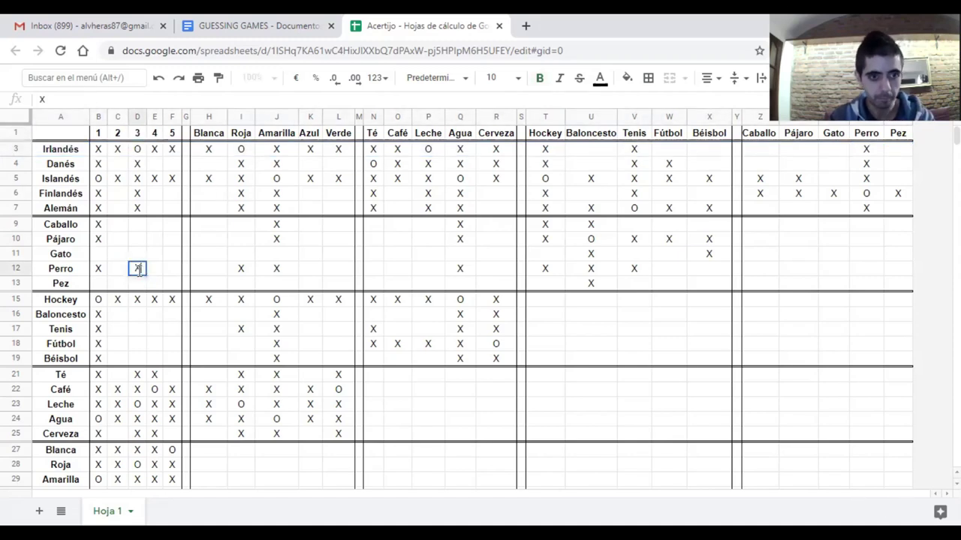
left_click(275, 314)
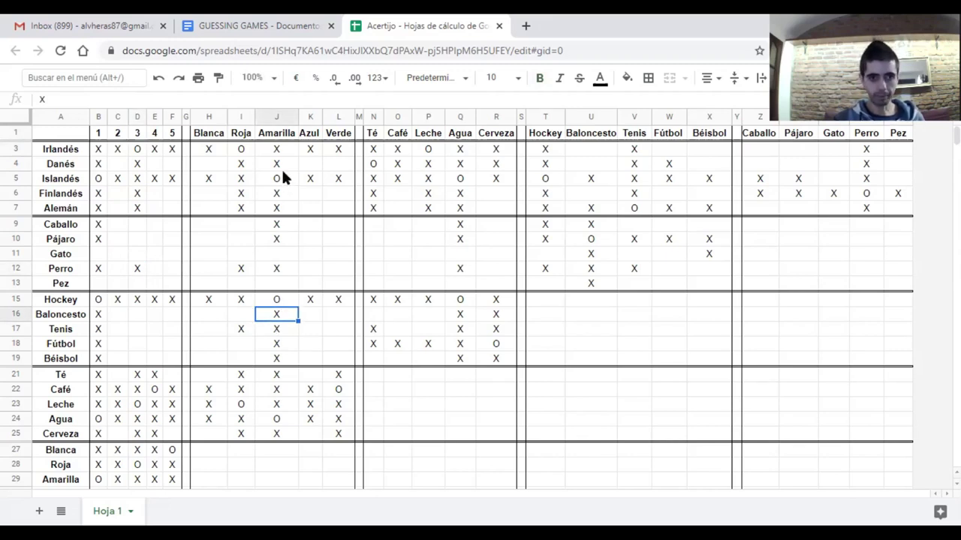
Compare the Irlandés and Danés drinks with their Perro marks, and mark X in the Perro row under Leche and Té
left_click(434, 152)
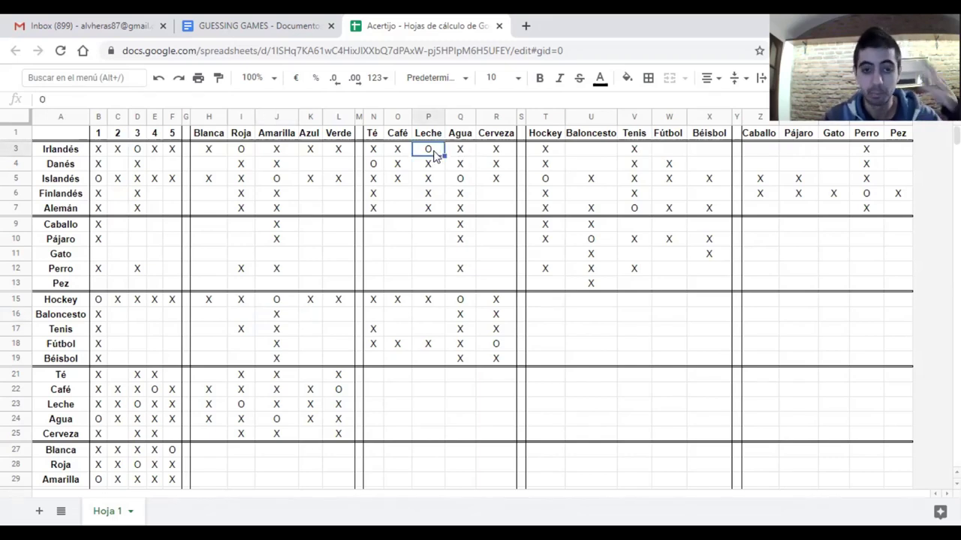
left_click(424, 273)
type("X")
left_click(421, 241)
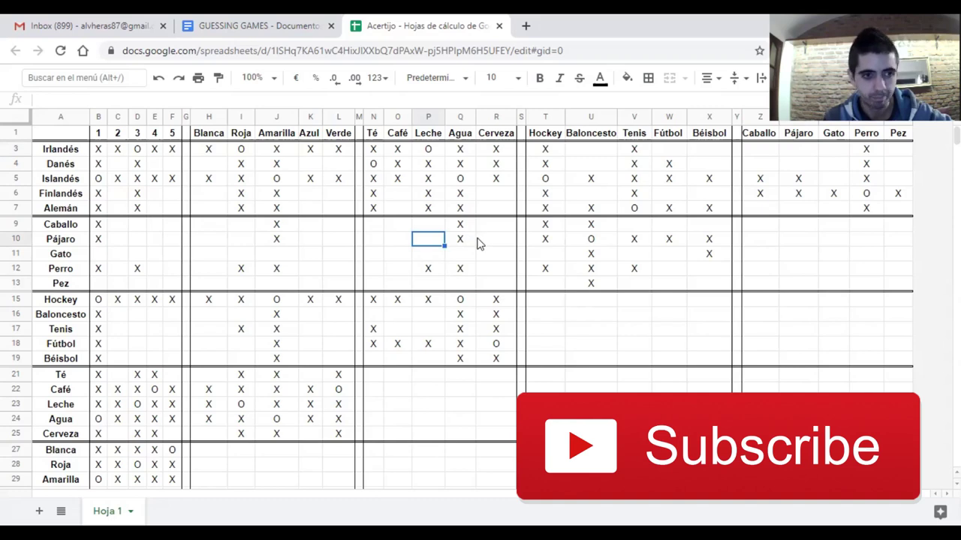
left_click(371, 167)
left_click(867, 167)
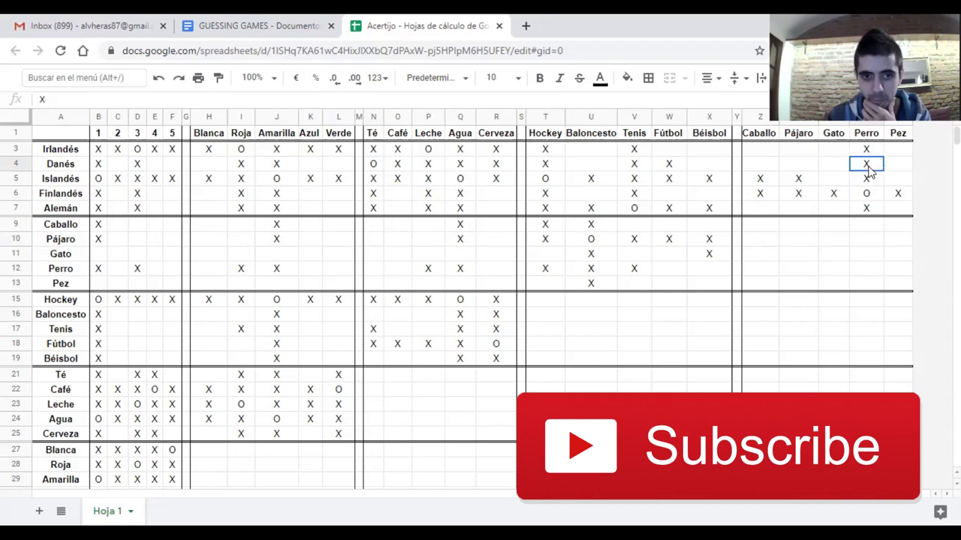
left_click(373, 270)
type("X")
left_click(471, 272)
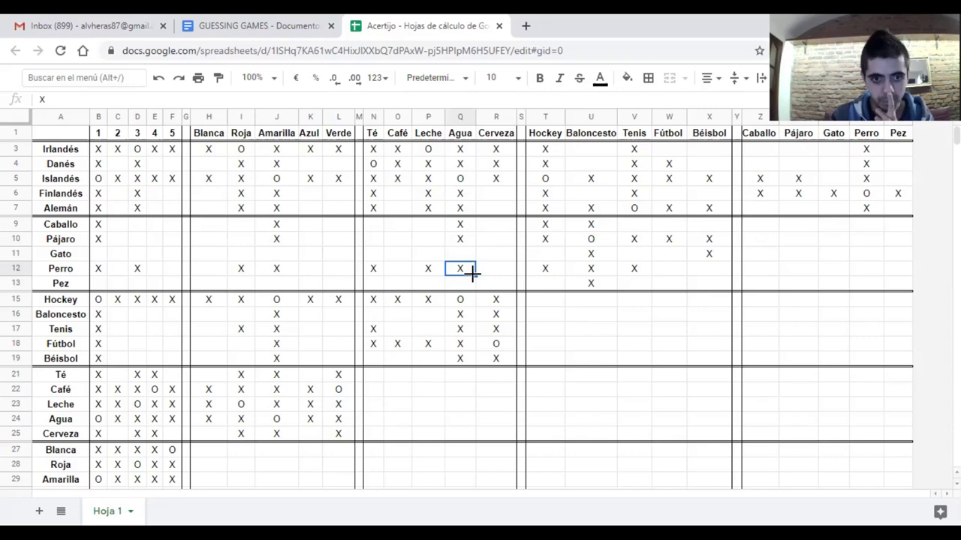
Read the clue about the baseball fan living next to the gato owner in the GUESSING GAMES document, and return to the Acertijo spreadsheet
left_click(248, 22)
scroll(358, 268, "down", 1)
scroll(358, 268, "down", 2)
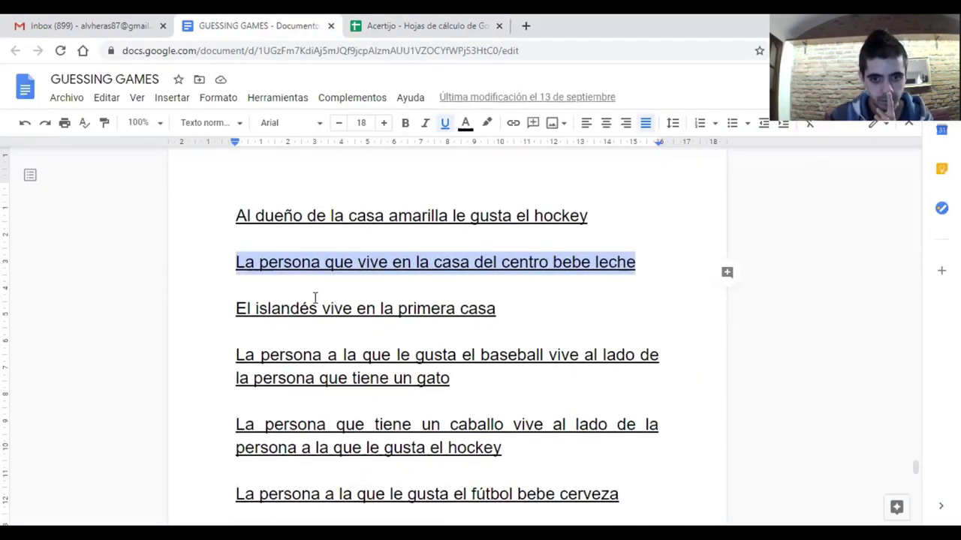
left_click_drag(235, 357, 528, 382)
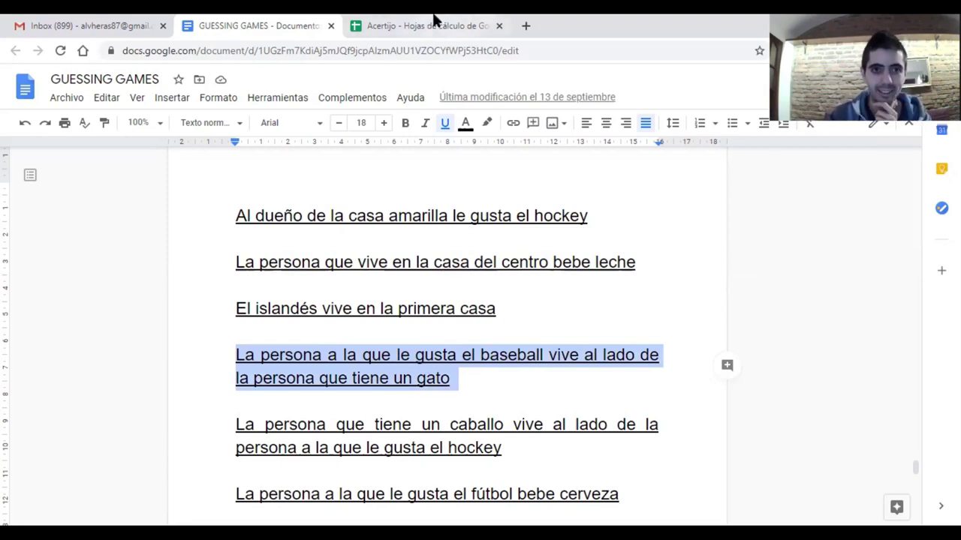
left_click(434, 22)
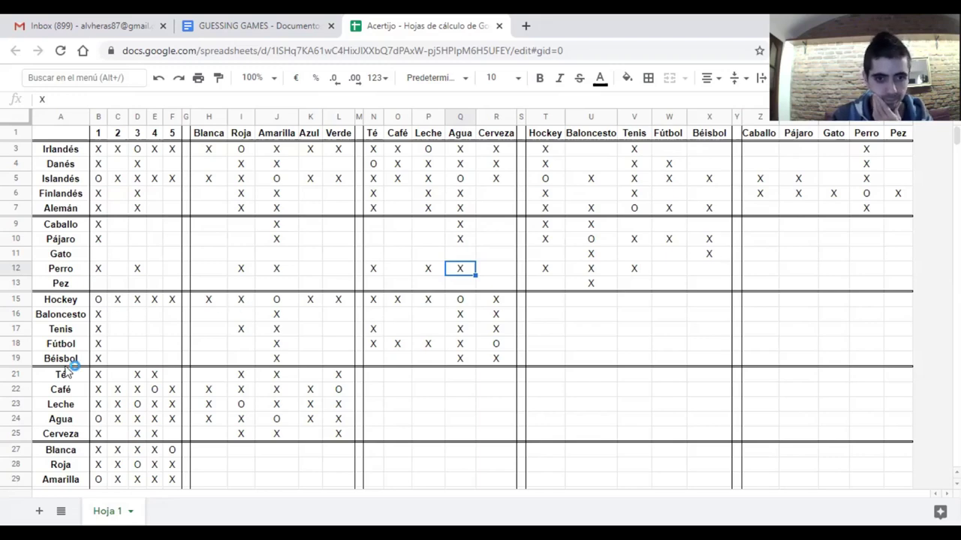
Read the clue about the caballo owner living next to the hockey fan in GUESSING GAMES, and check the Islandés row's hockey and house marks in Acertijo
left_click(242, 25)
scroll(377, 311, "down", 1)
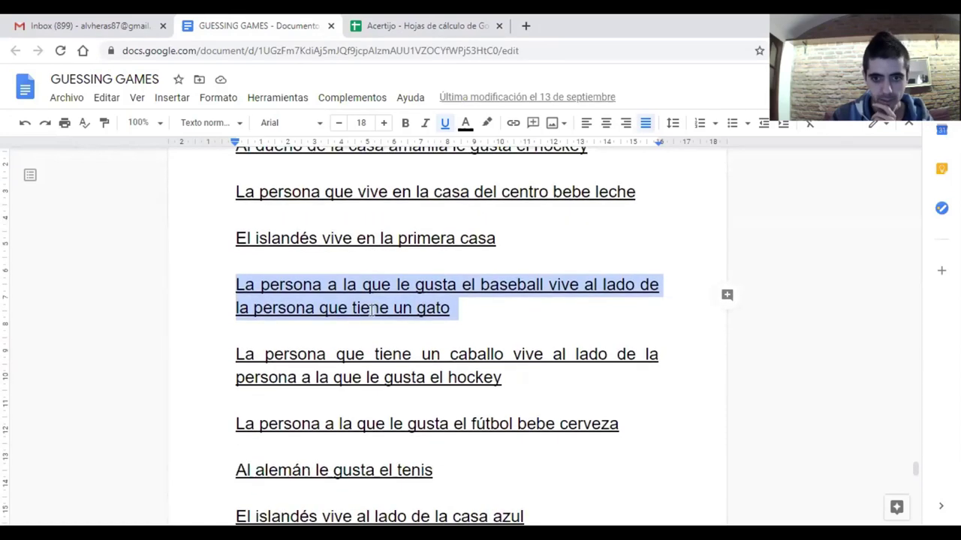
left_click(234, 354)
left_click_drag(234, 354, 608, 378)
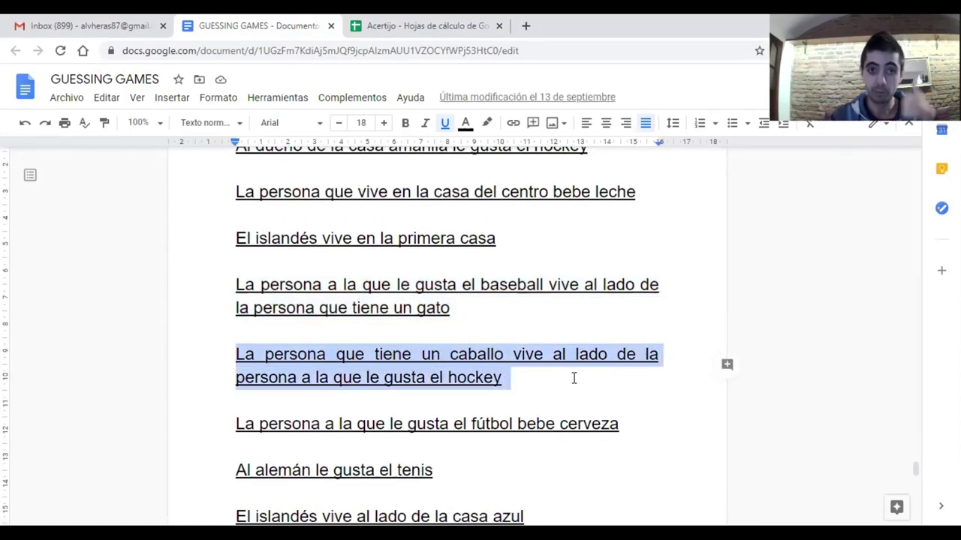
left_click(431, 24)
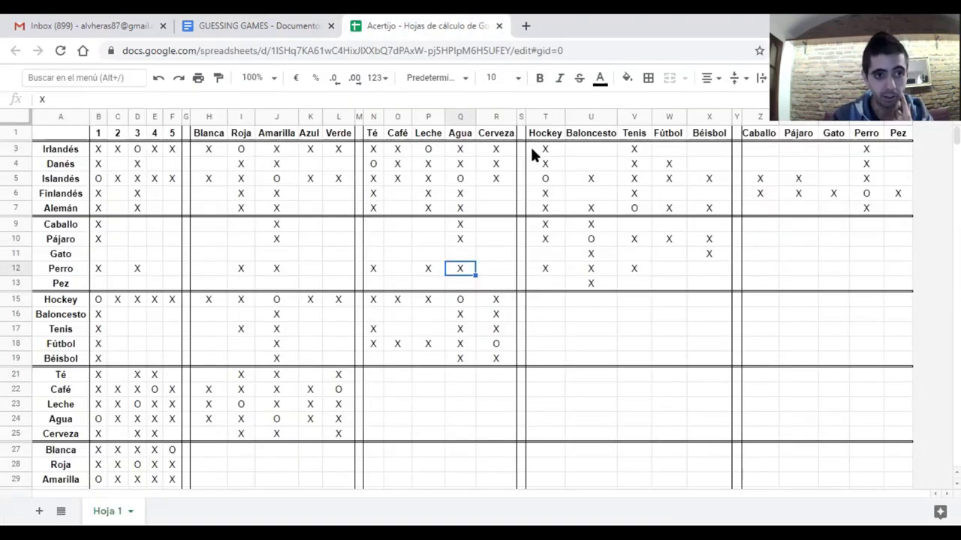
left_click(547, 181)
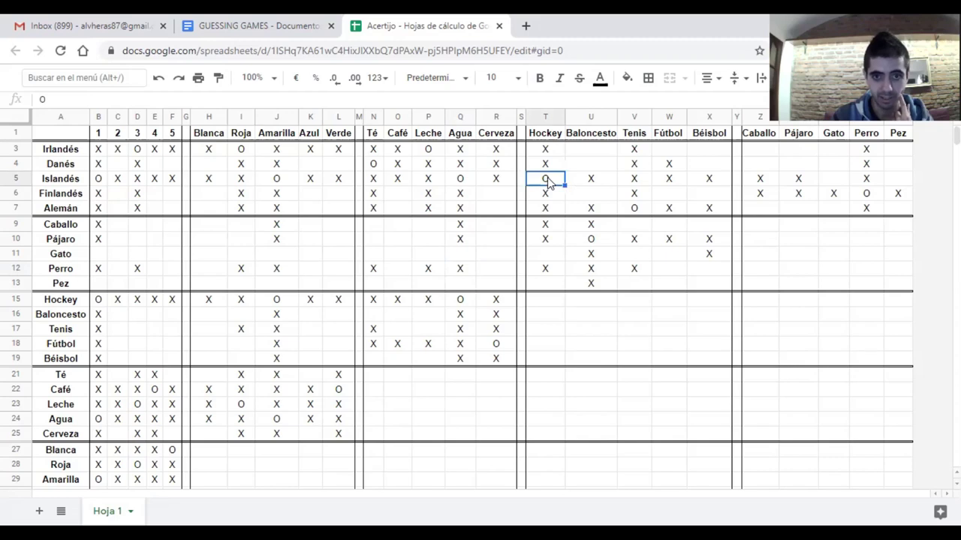
left_click(99, 180)
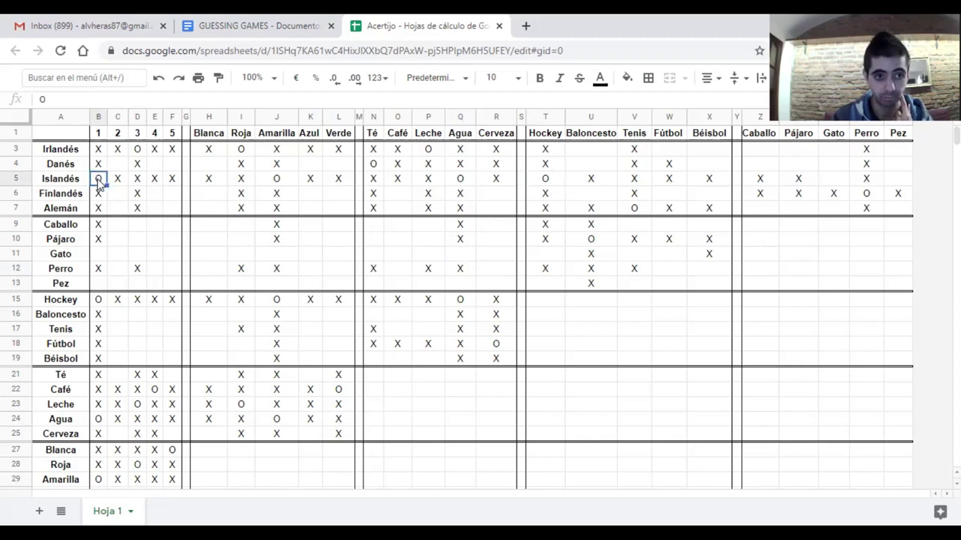
left_click(201, 23)
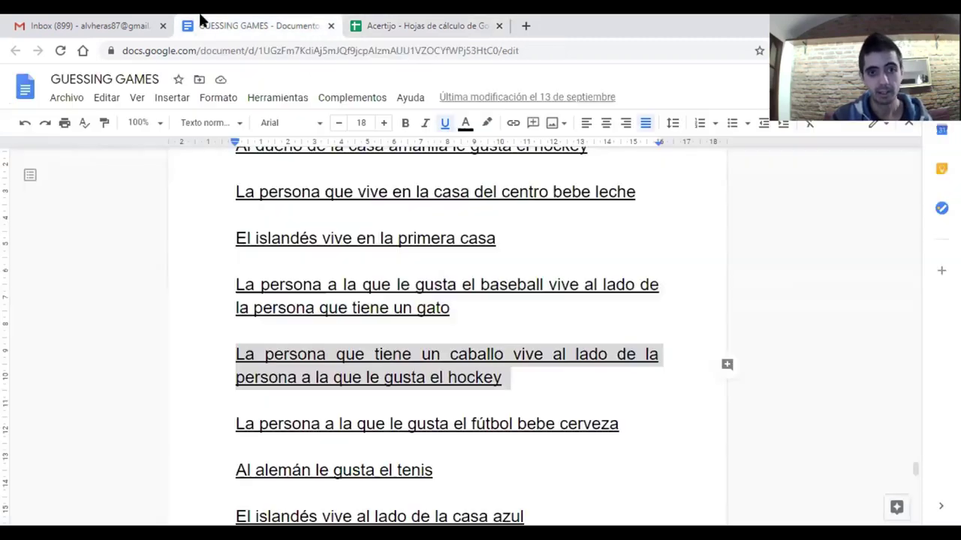
left_click(457, 379)
left_click(405, 24)
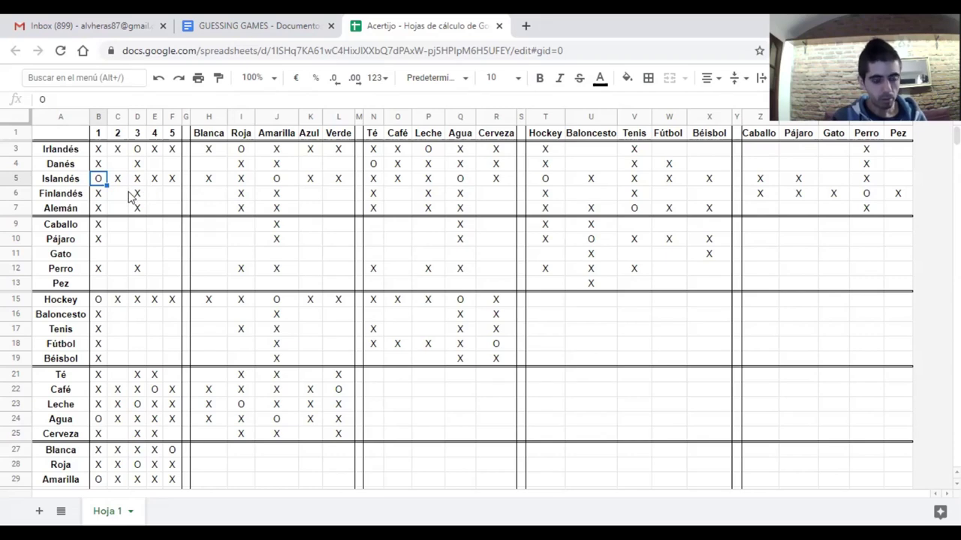
In the house 2 column, mark O for Caballo and X for Pájaro, Gato, Perro and Pez
left_click(118, 136)
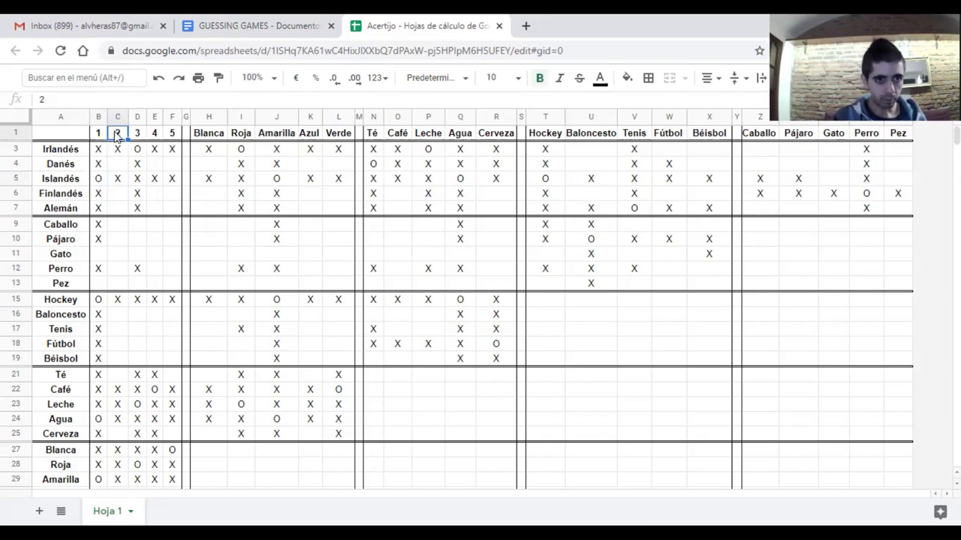
left_click(118, 116)
left_click(122, 224)
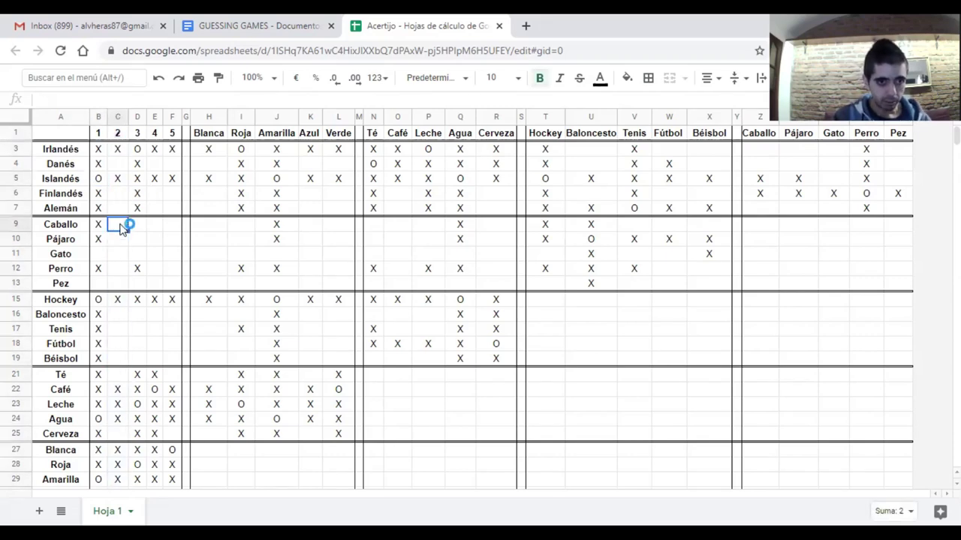
type("O")
left_click(120, 241)
type("X")
left_click(120, 258)
type("X")
left_click(120, 269)
type("X")
left_click(120, 283)
type("X")
Mark X in the Caballo row under houses 3, 4 and 5
left_click(138, 227)
type("X")
left_click(156, 225)
type("X")
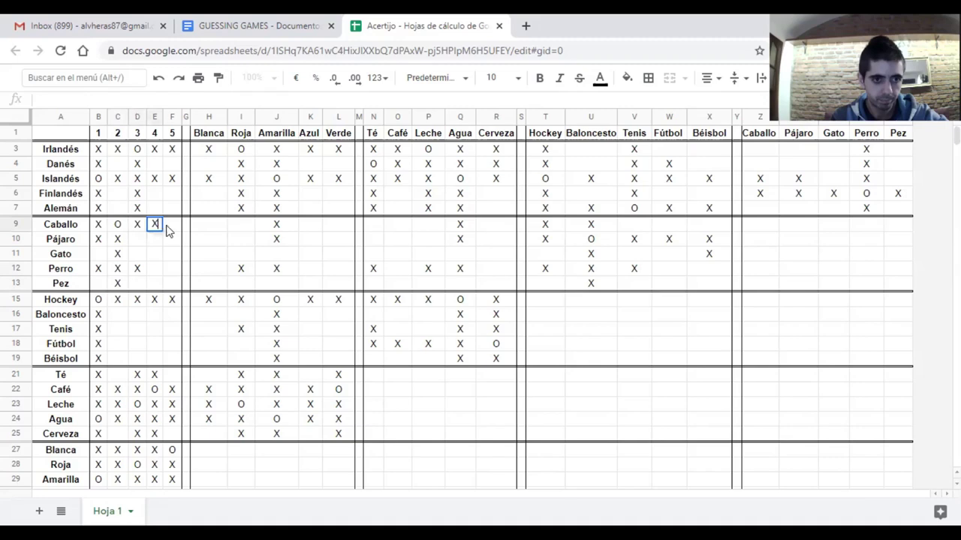
left_click(169, 227)
type("X")
left_click(161, 317)
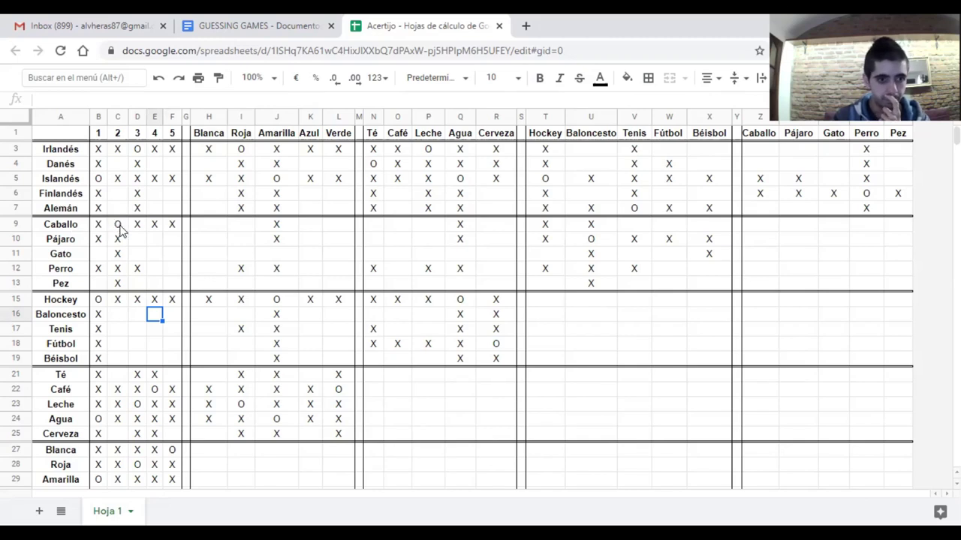
Check which colour belongs to house 2, and mark the Caballo row with O under Azul and X under Verde, Roja and Blanca
scroll(119, 227, "down", 1)
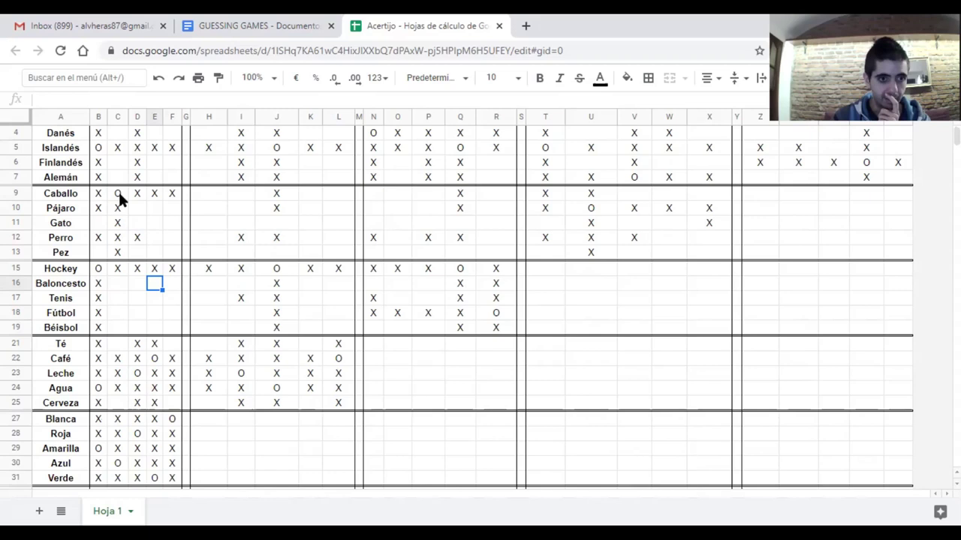
left_click(120, 463)
scroll(118, 286, "up", 1)
left_click(117, 284)
type("X")
left_click(64, 227)
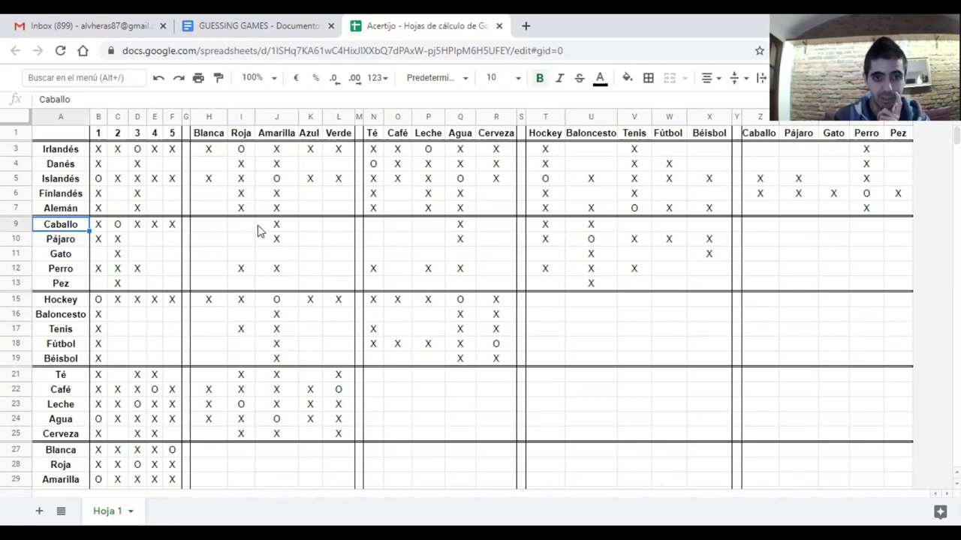
left_click(304, 224)
type("O")
left_click(335, 231)
type("X")
left_click(241, 224)
type("X")
left_click(212, 224)
type("X")
Mark X in the Azul column for the Pájaro, Gato, Perro and Pez rows
left_click(313, 235)
type("X")
left_click(311, 256)
type("X")
left_click(309, 270)
type("X")
left_click(307, 284)
type("X")
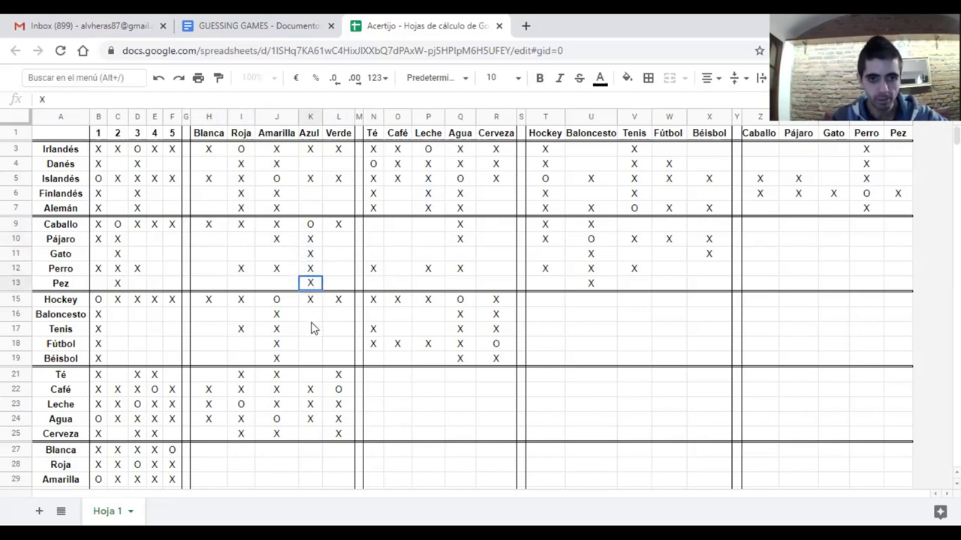
left_click(311, 318)
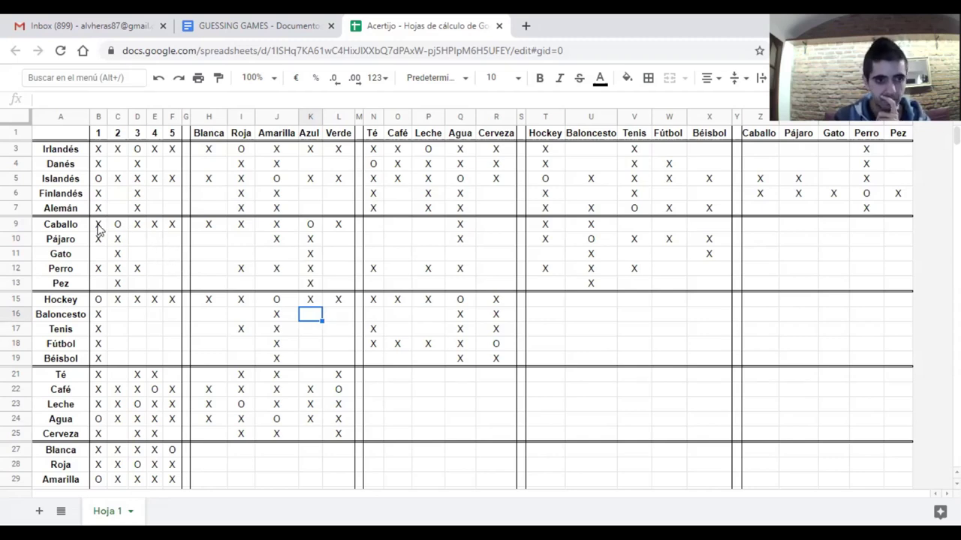
Compare the Caballo row with the sport columns and mark X in the Baloncesto row under house 2
left_click(15, 224)
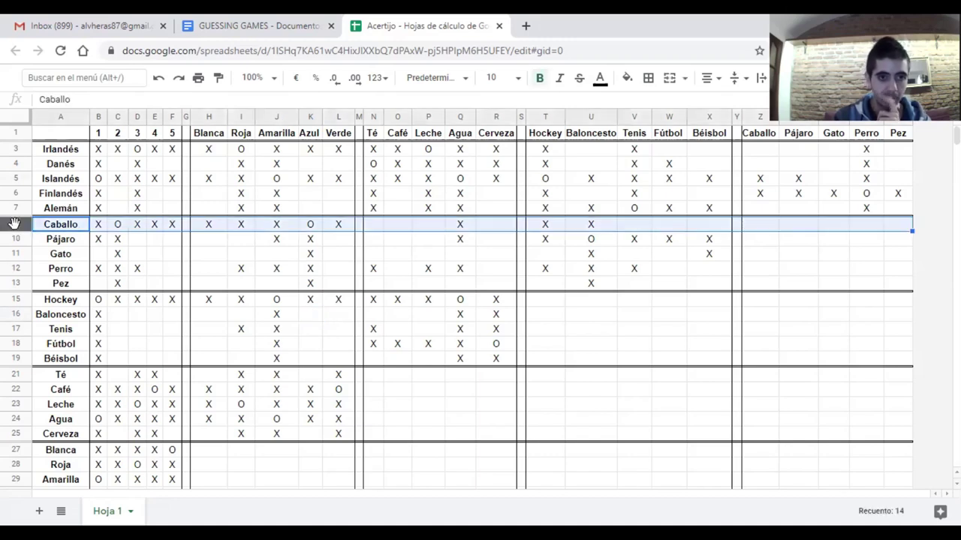
left_click(546, 224)
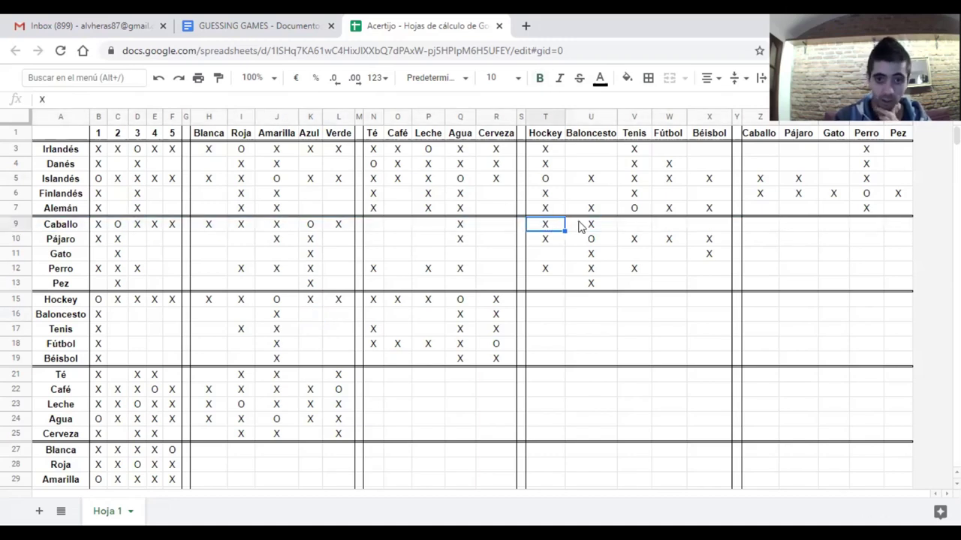
left_click(590, 223)
type("X")
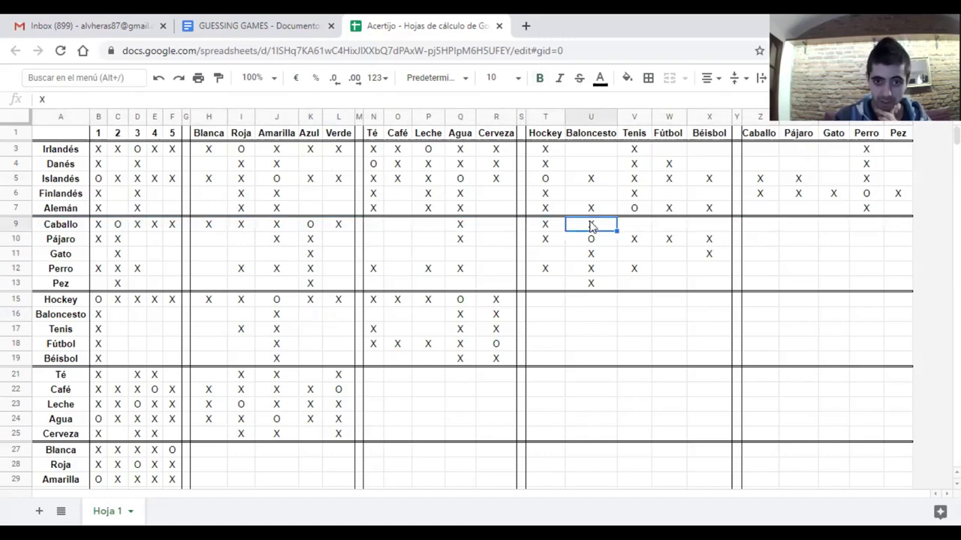
left_click(117, 117)
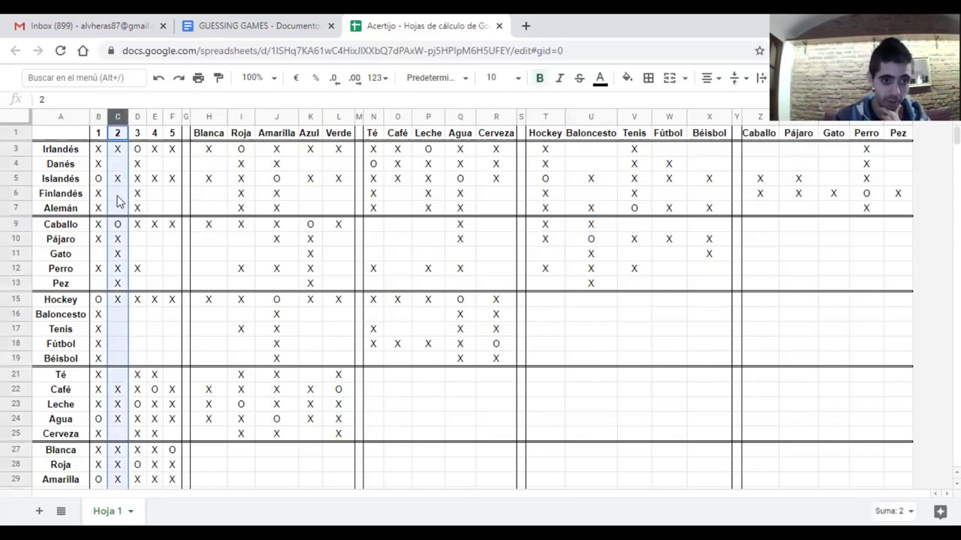
left_click(119, 299)
left_click(118, 313)
type("X")
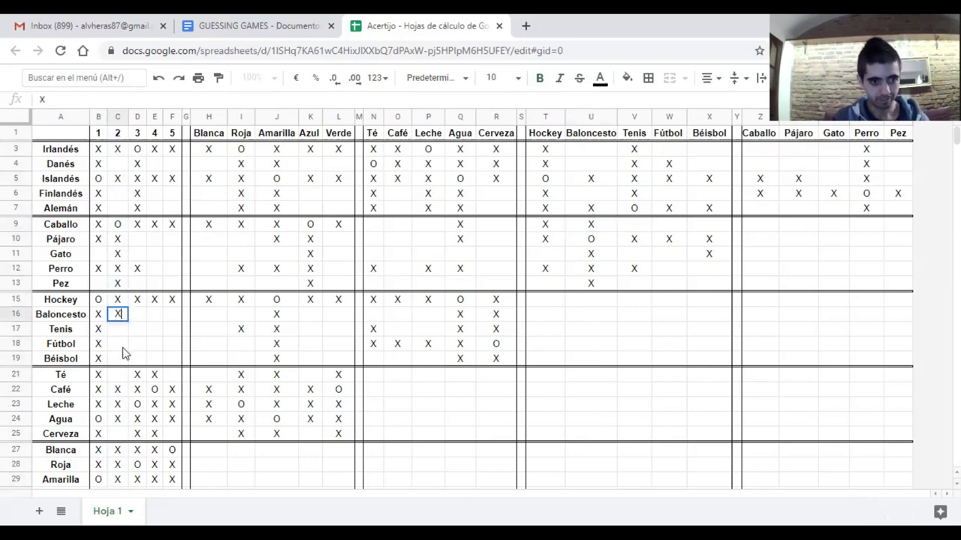
left_click(122, 347)
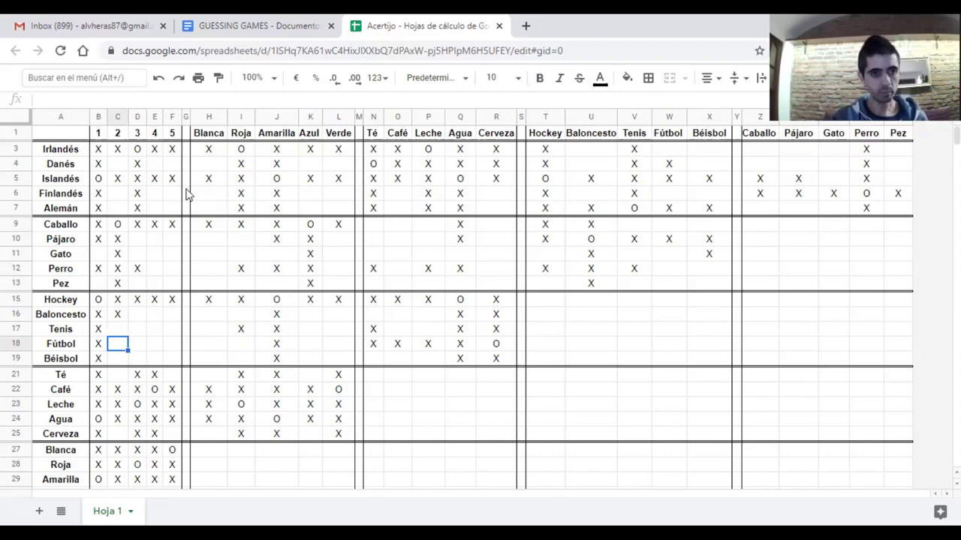
Check the drinks ruled out for house 2 and mark X in the Caballo row under Café and Leche
left_click(116, 117)
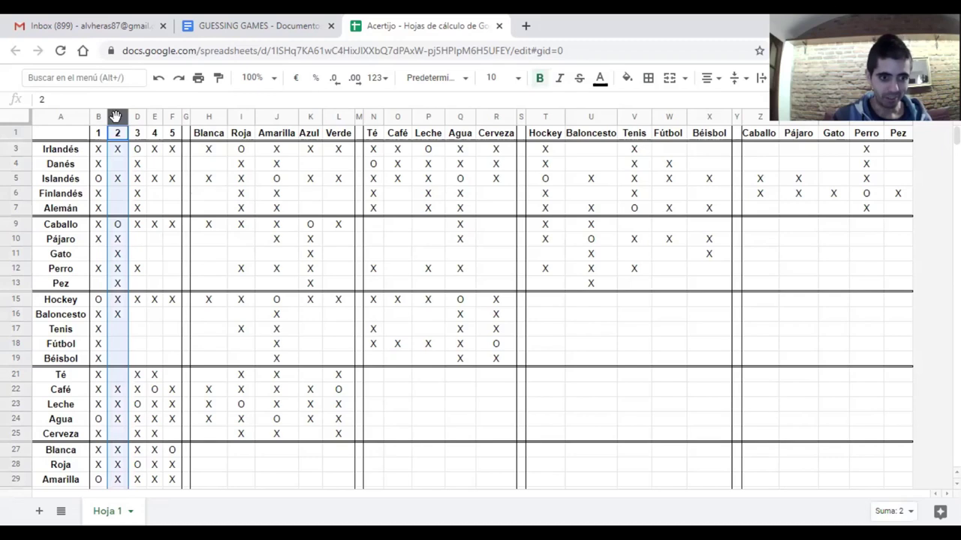
left_click(118, 403)
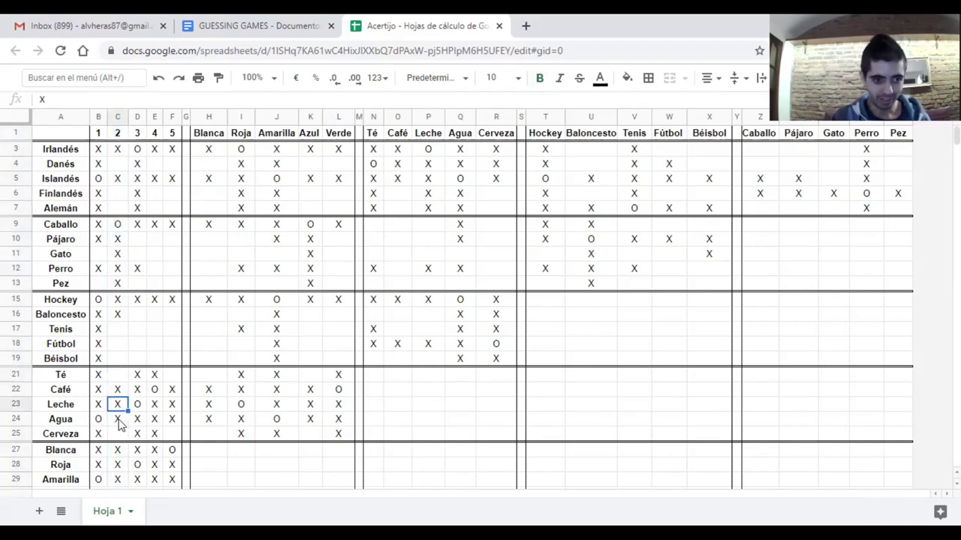
left_click(66, 230)
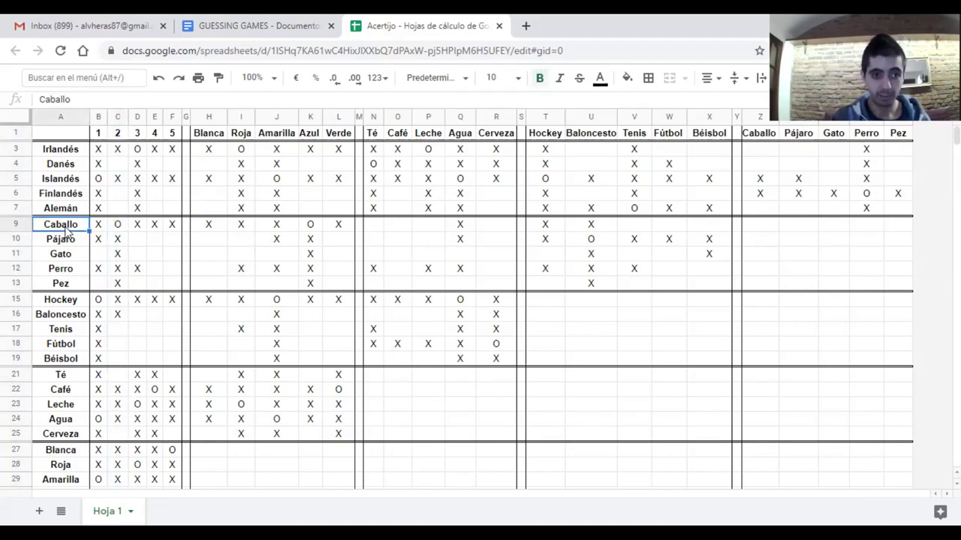
left_click(398, 225)
type("X")
left_click(425, 224)
type("X")
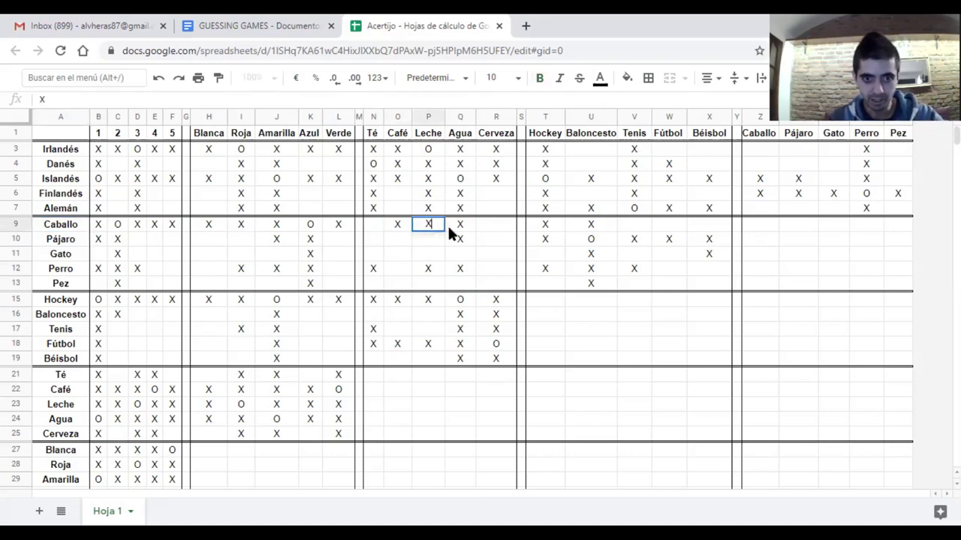
left_click(458, 225)
left_click(405, 286)
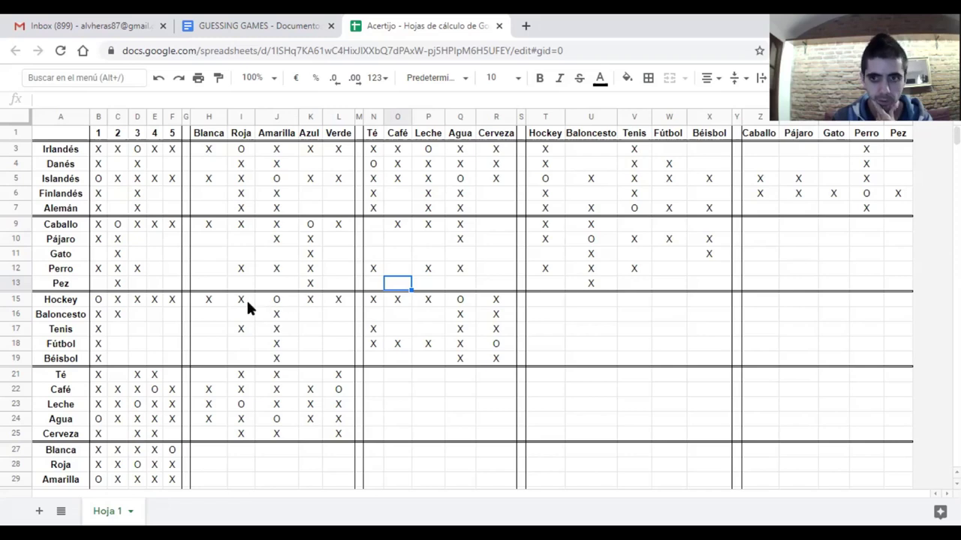
Compare the Irlandés and Caballo entries under Roja and mark X in the Irlandés row under Caballo
left_click(240, 153)
left_click(240, 227)
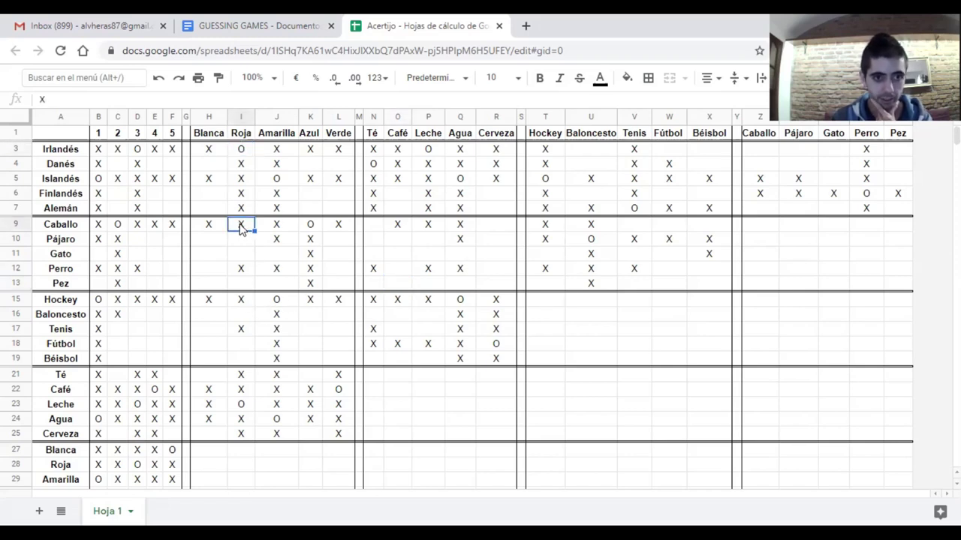
left_click(54, 150)
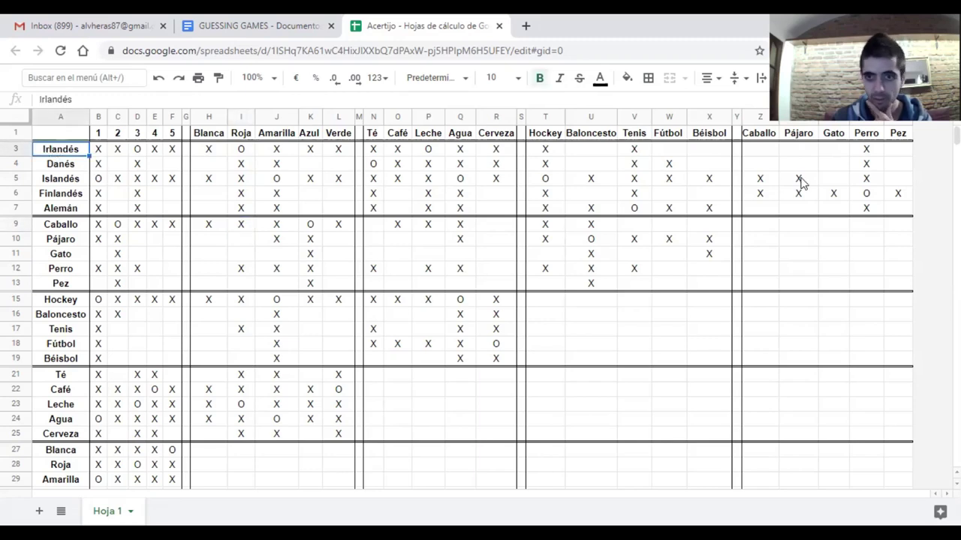
left_click(755, 154)
type("X")
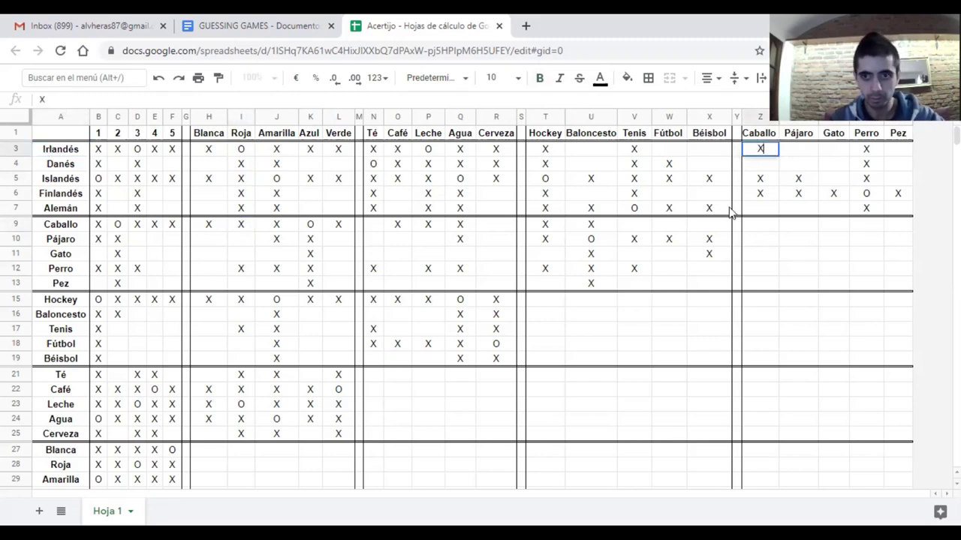
left_click(698, 341)
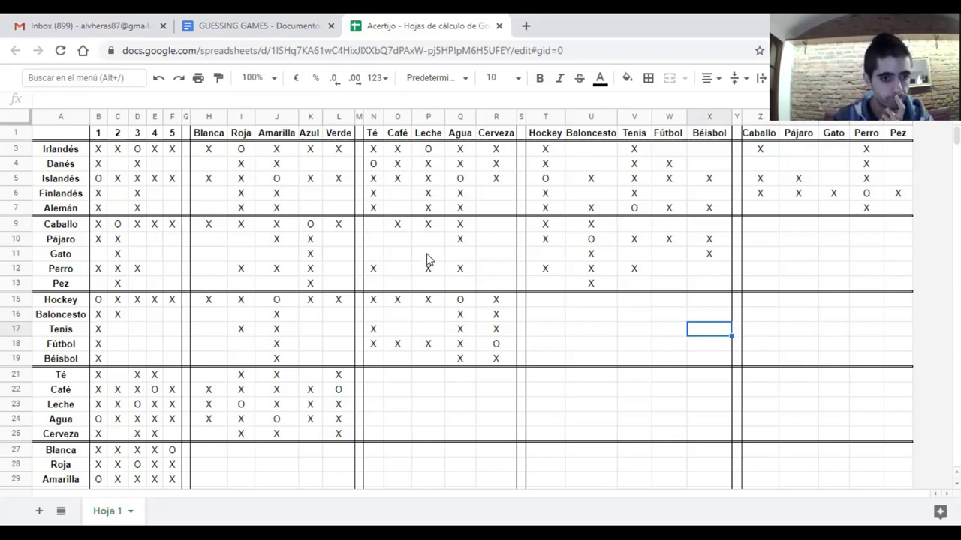
Reread the remaining clues in the GUESSING GAMES document, highlight the one about baseball and the water-drinking neighbour, and check it against the Islandés row of the grid
left_click(327, 19)
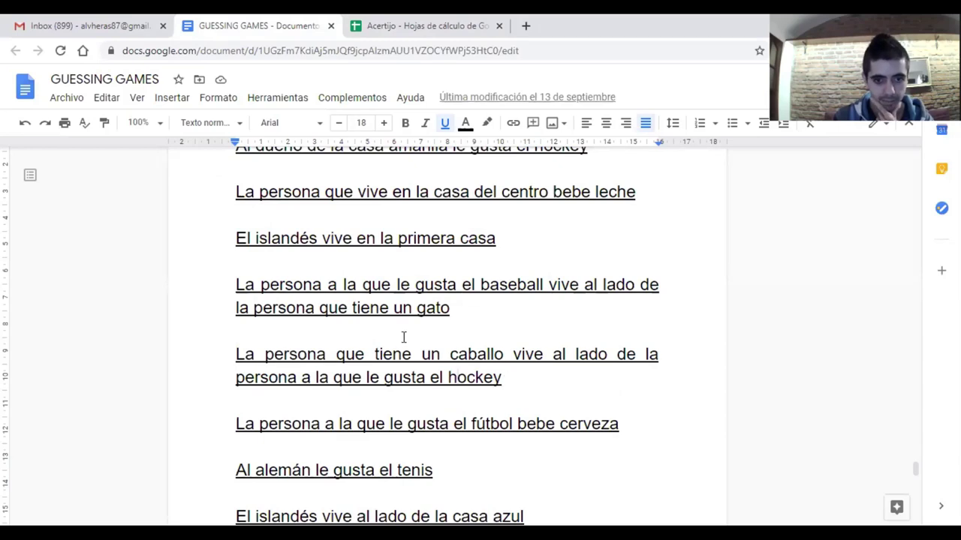
scroll(402, 336, "down", 1)
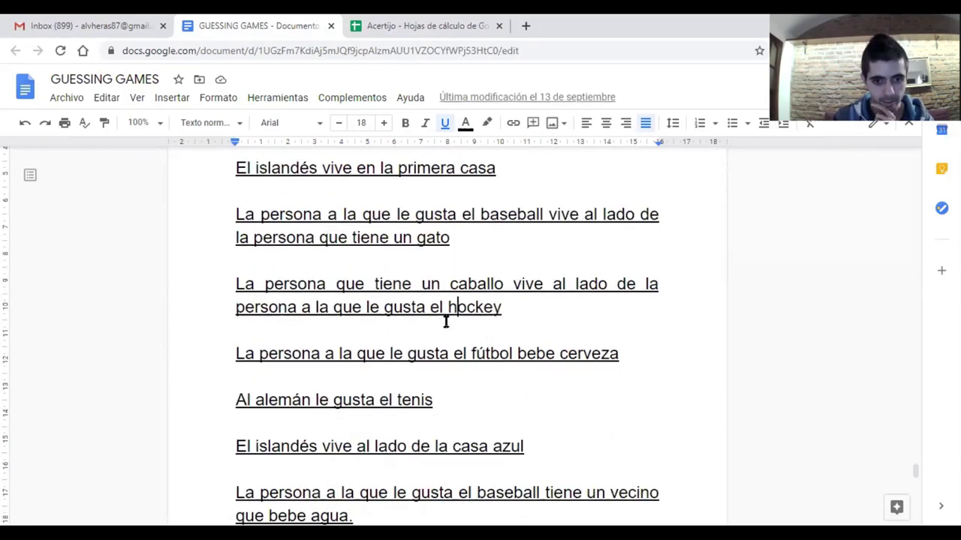
scroll(443, 322, "down", 1)
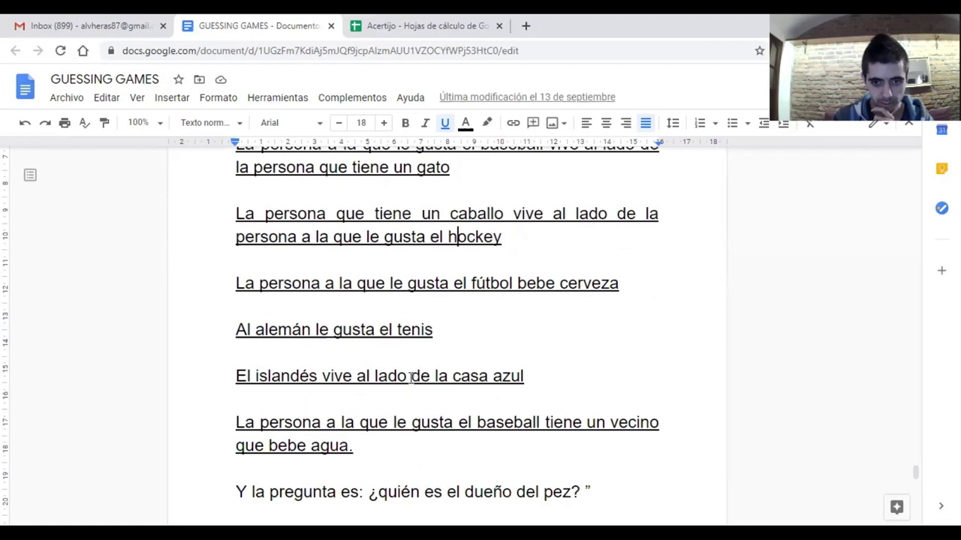
left_click_drag(236, 423, 507, 451)
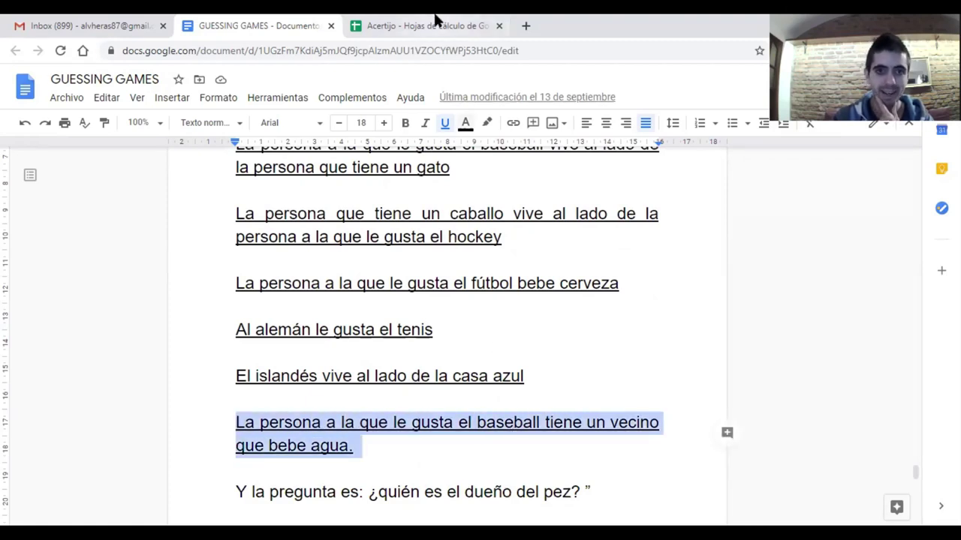
left_click(434, 24)
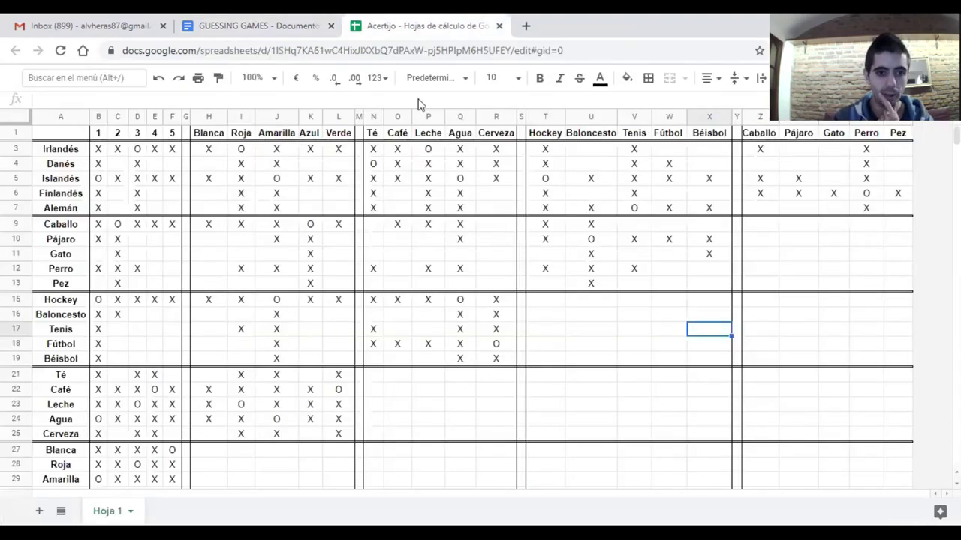
left_click(463, 181)
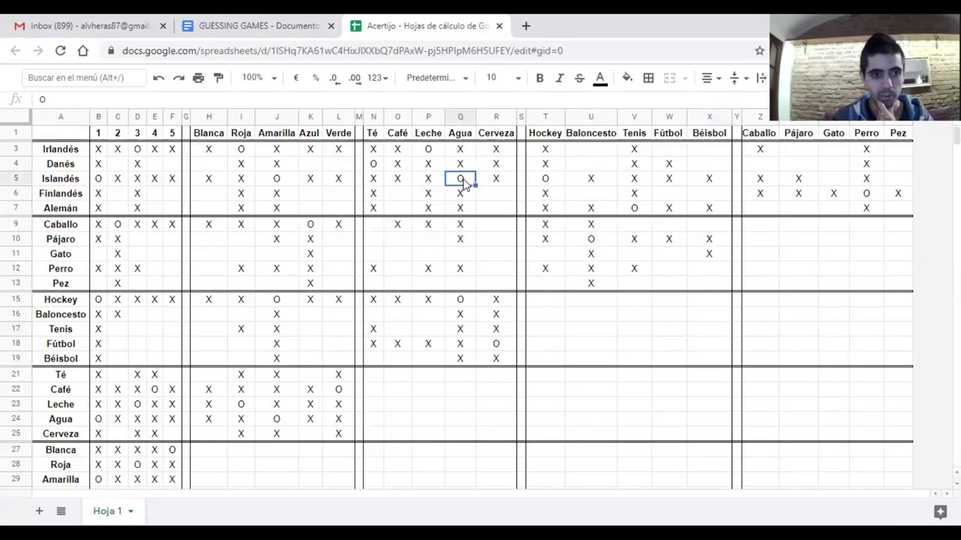
left_click(100, 180)
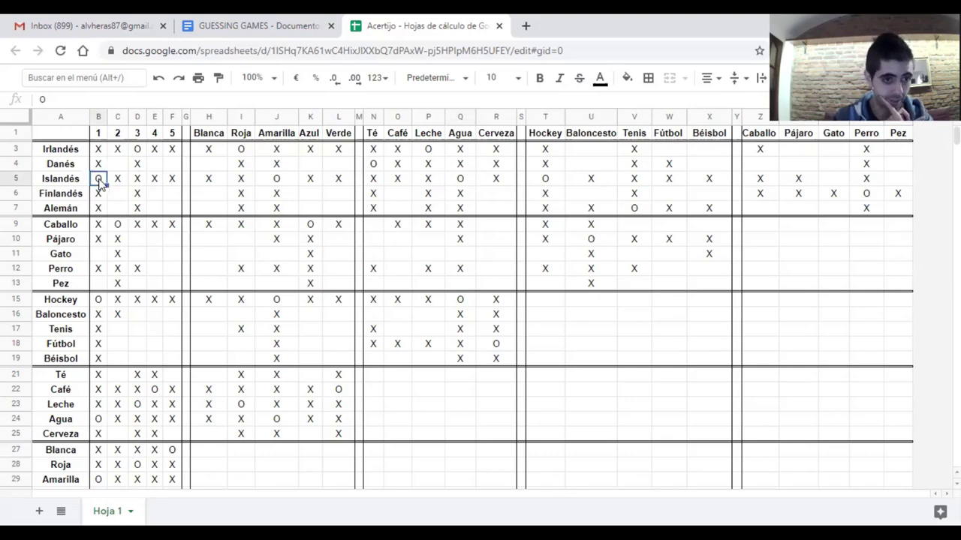
left_click(116, 184)
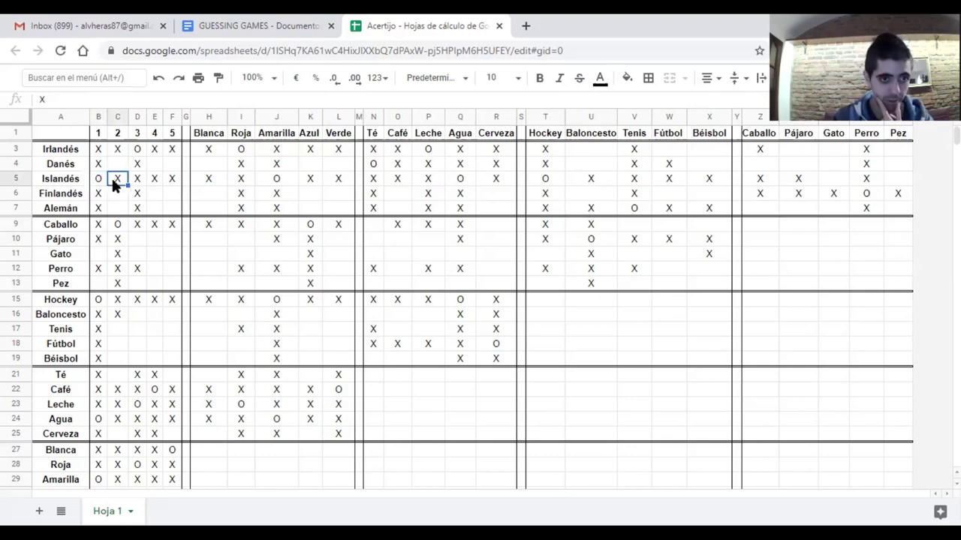
In the house 2 column, mark O for Béisbol and X for Fútbol and Tenis
left_click(117, 358)
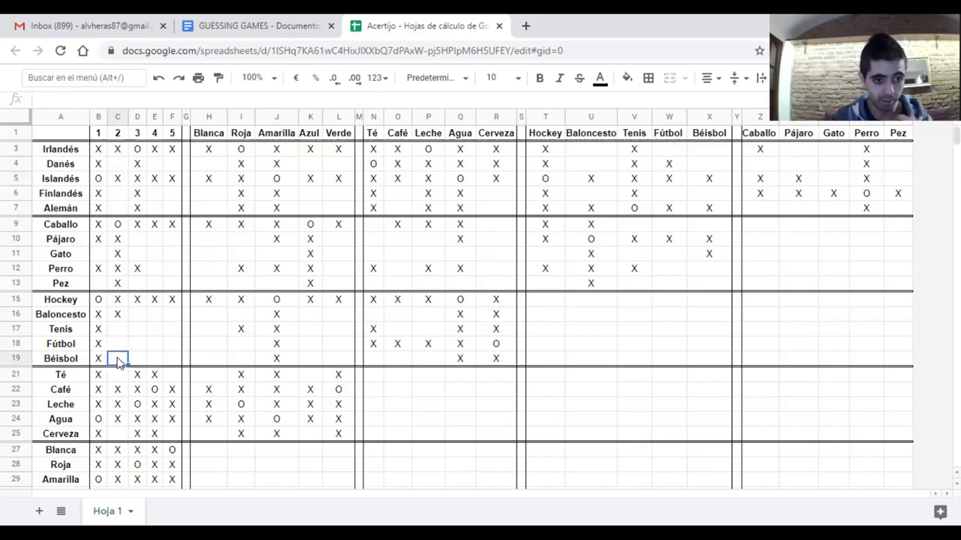
type("O")
left_click(118, 344)
type("X")
left_click(124, 328)
type("X")
Mark X in the Béisbol row under houses 3, 4 and 5
left_click(137, 359)
type("X")
left_click(155, 358)
type("X")
left_click(172, 363)
type("X")
left_click(138, 391)
In the Béisbol column, mark O for Caballo and X for Perro and Pez
left_click(61, 226)
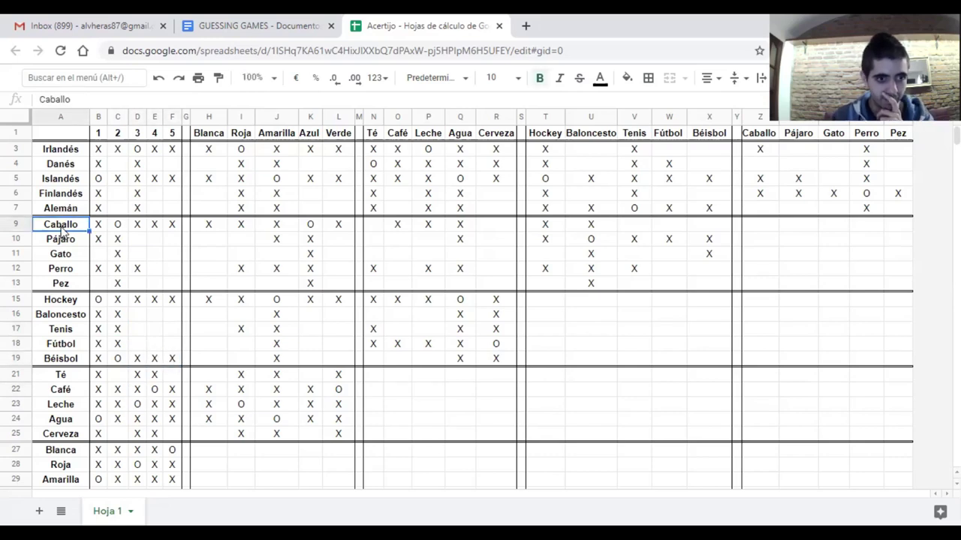
left_click(14, 224)
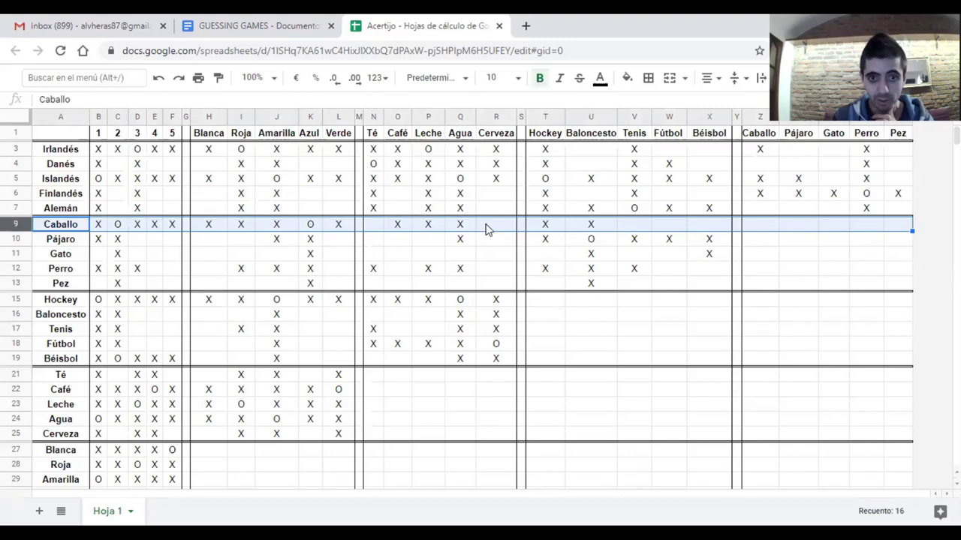
left_click(717, 230)
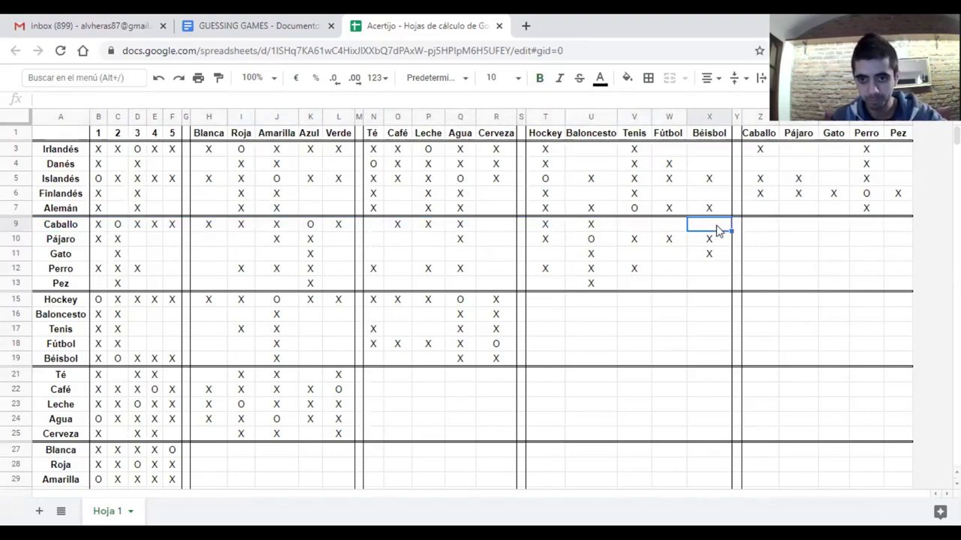
type("O")
left_click(714, 274)
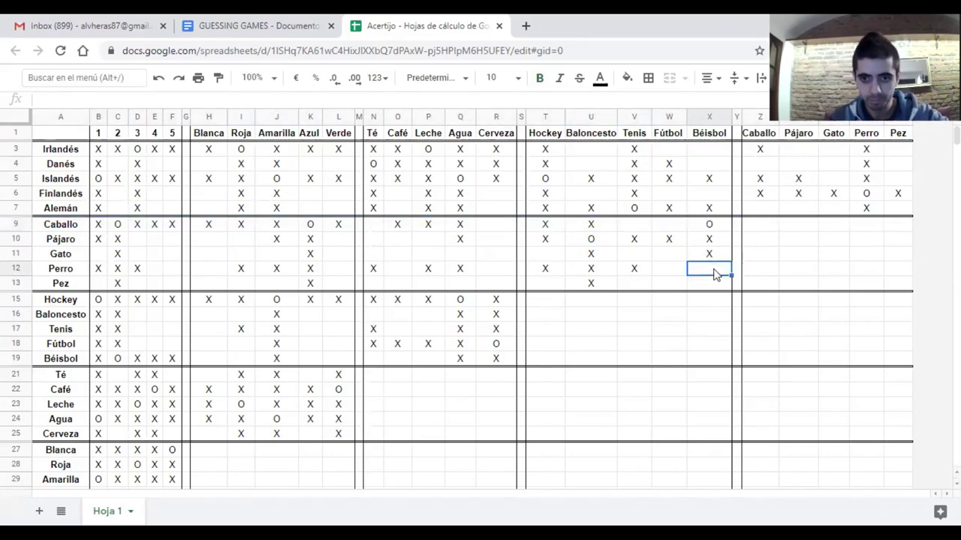
type("X")
key("Return")
type("X")
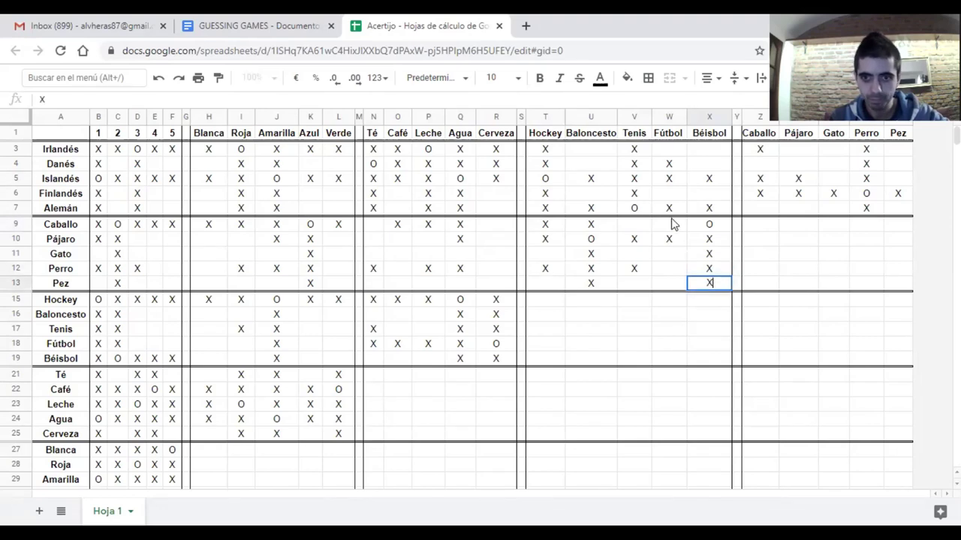
Mark X in the Caballo row under Fútbol, Tenis and Baloncesto
double_click(669, 224)
left_click(637, 225, "shift")
left_click(665, 227)
type("X")
left_click(634, 224)
type("X")
left_click(614, 223)
type("X")
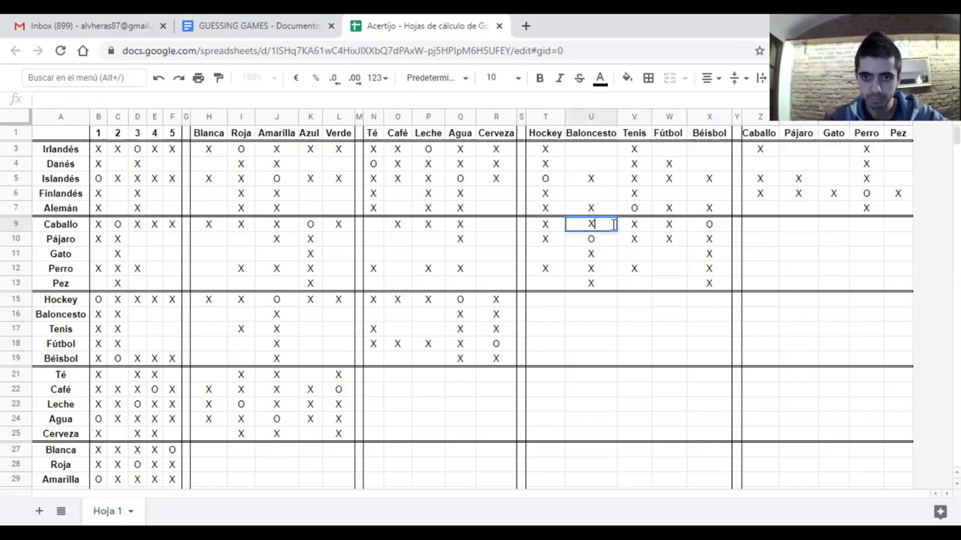
left_click(614, 272)
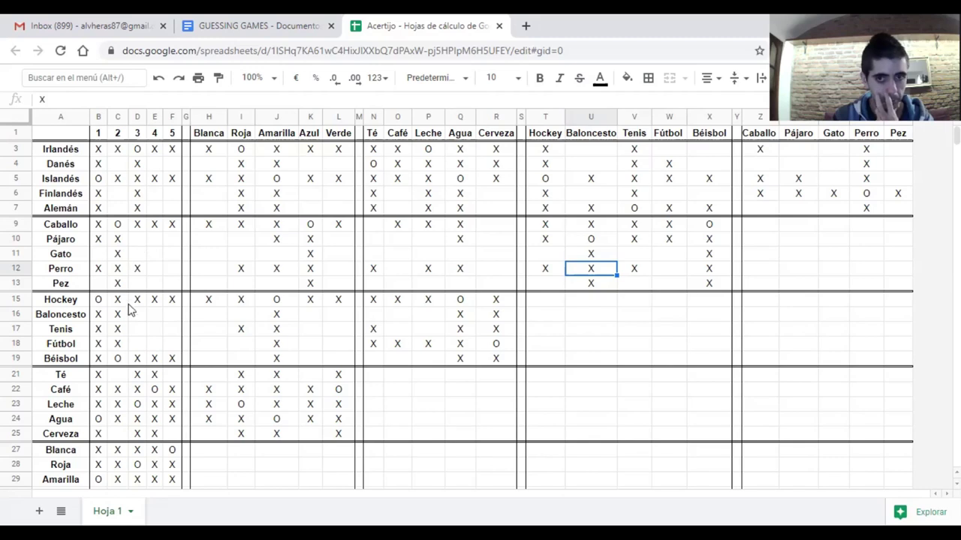
In the Fútbol column, mark O for Perro and X for Gato and Pez
left_click(667, 271)
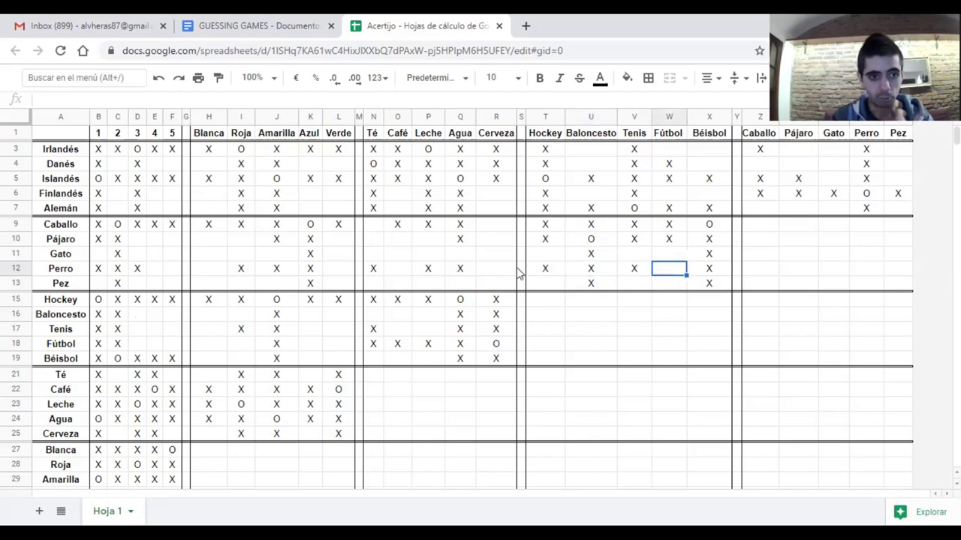
left_click(57, 273)
left_click(664, 271)
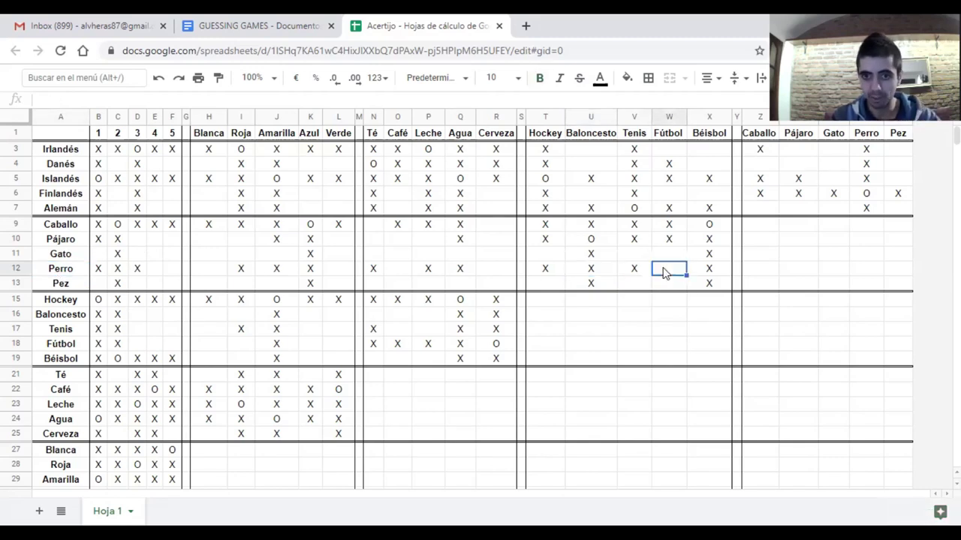
type("O")
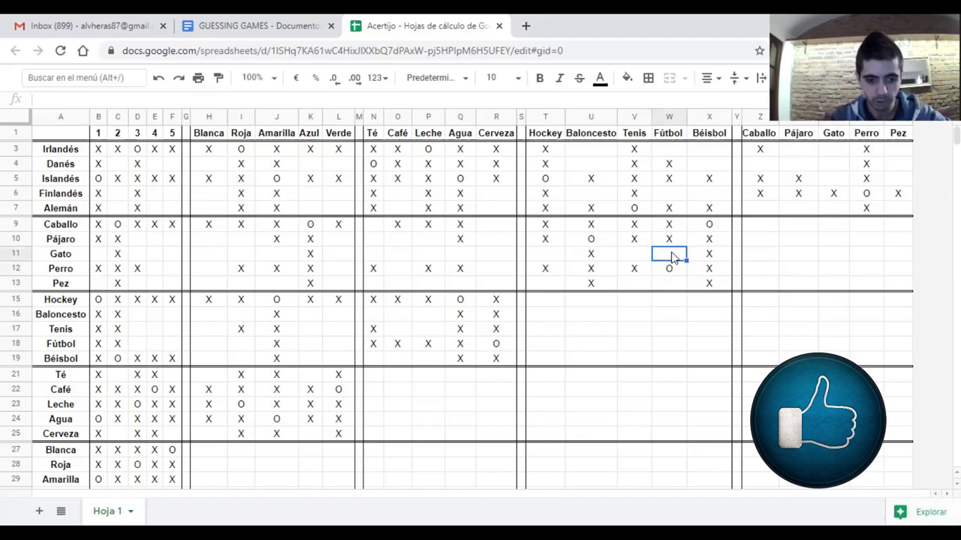
left_click(672, 283)
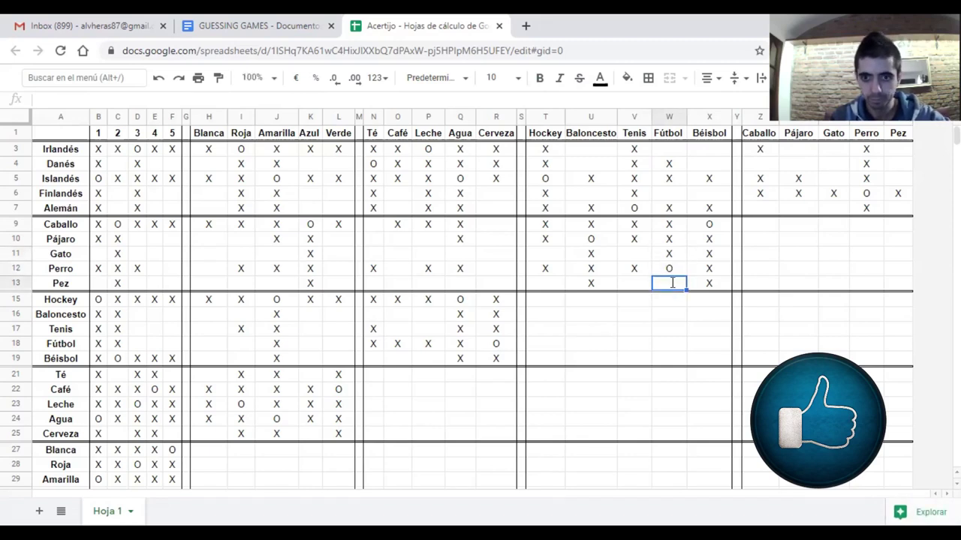
left_click(591, 330)
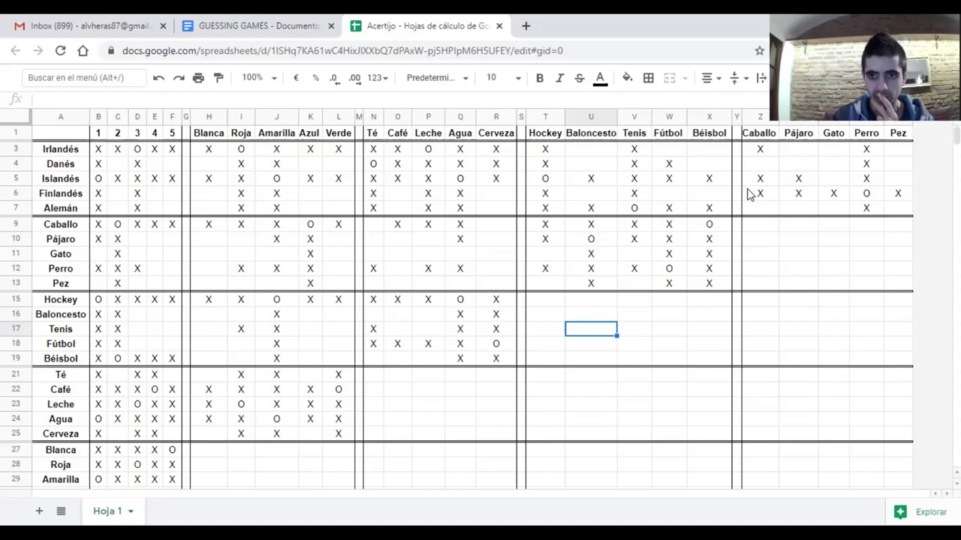
Compare the Finlandés and Caballo rows and mark X for Finlandés under Béisbol
left_click(10, 193)
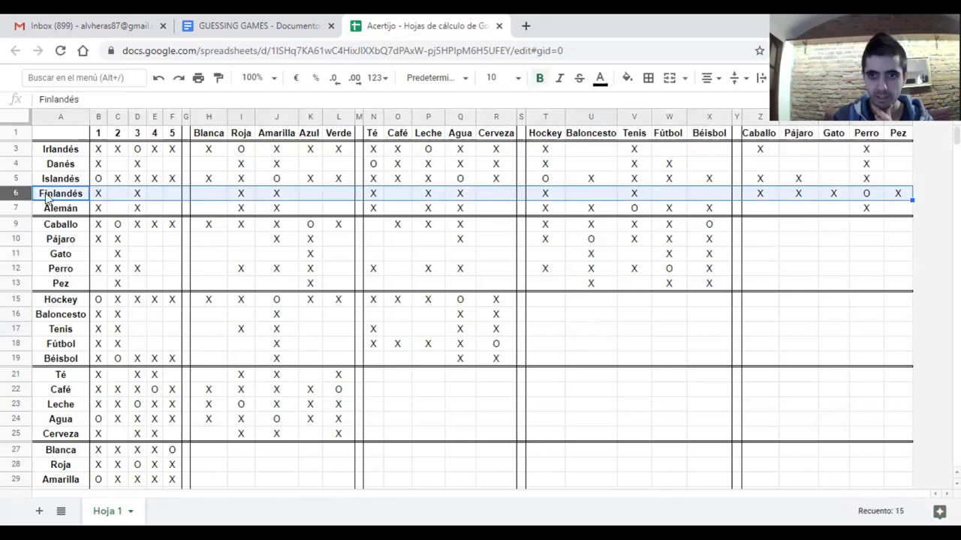
left_click(761, 194)
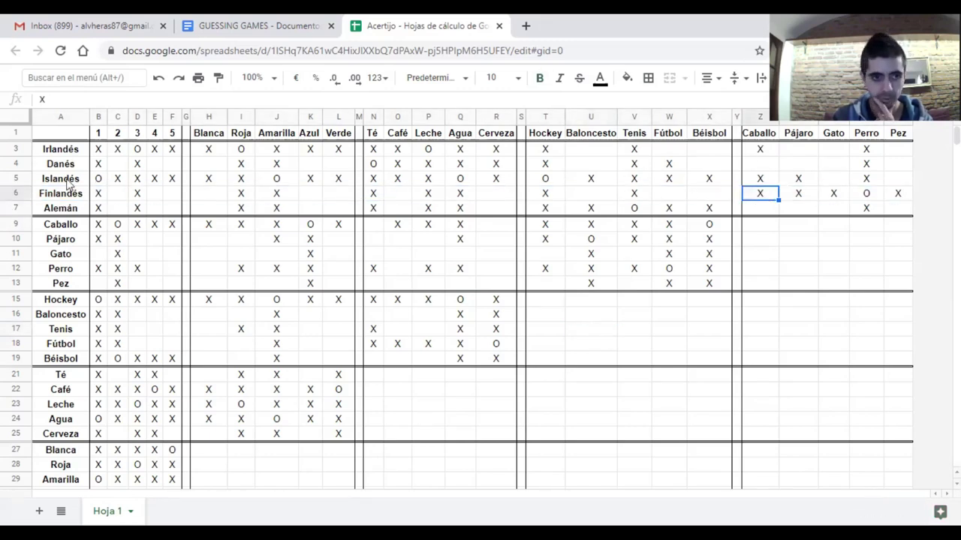
left_click(15, 224)
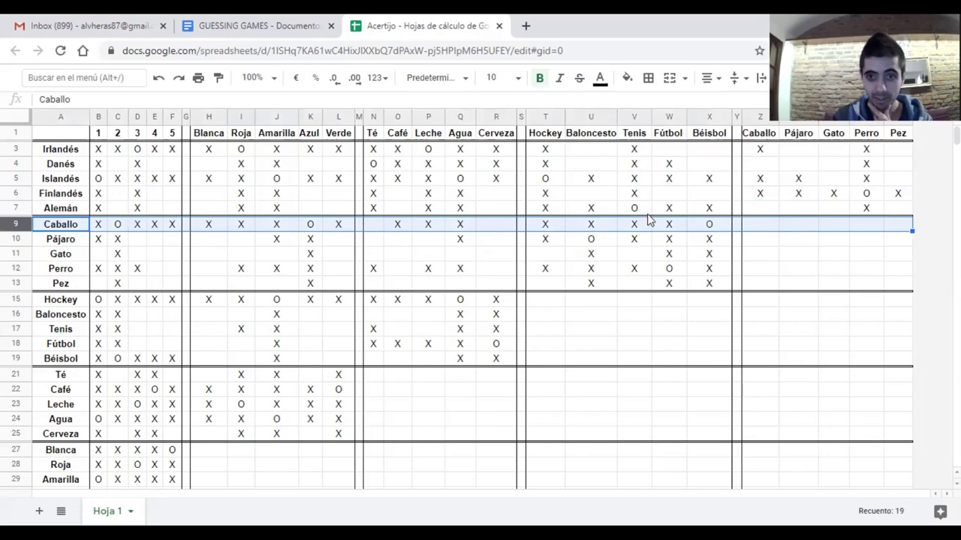
left_click(710, 227)
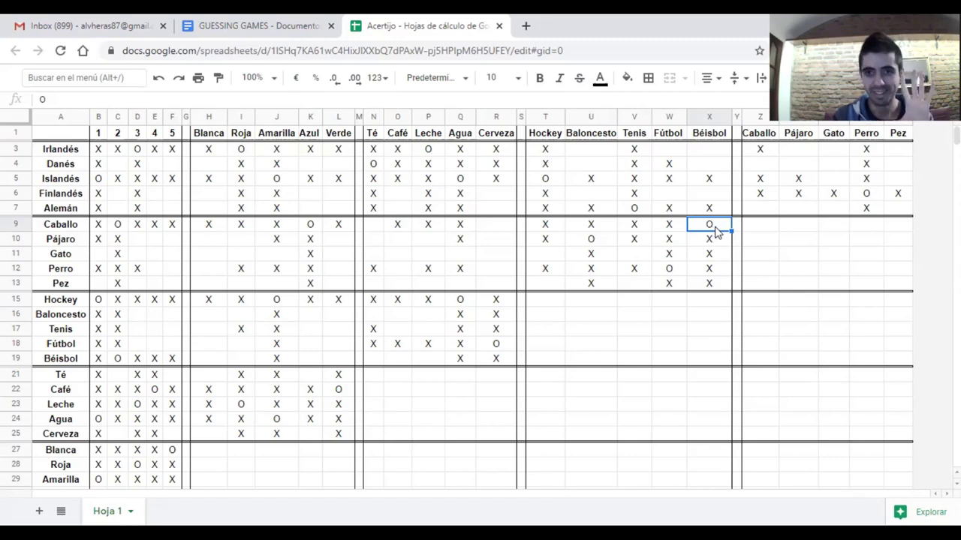
left_click(762, 194)
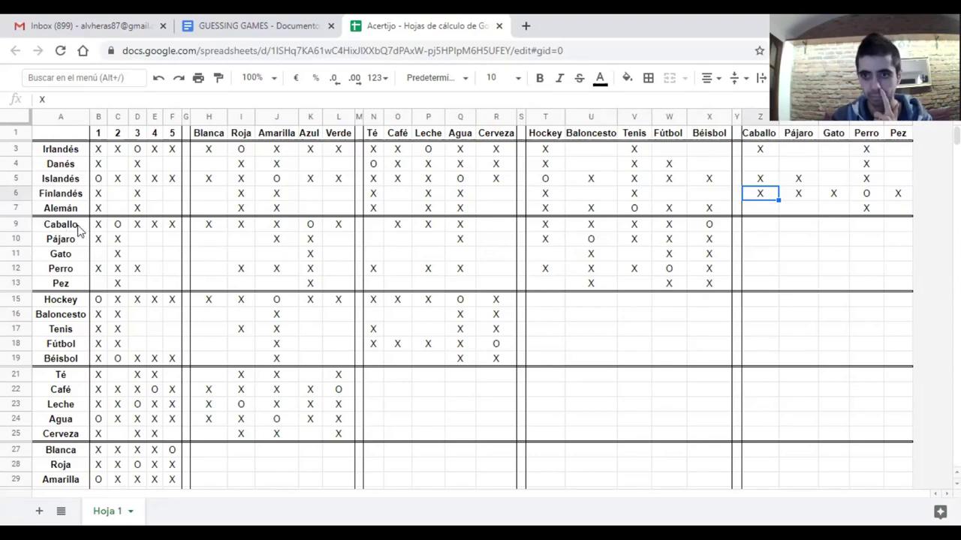
left_click(16, 223)
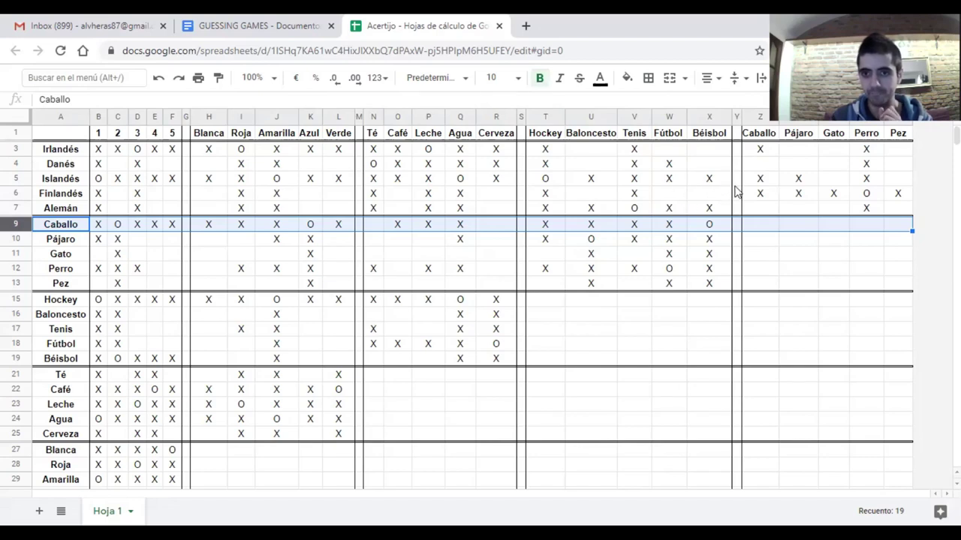
left_click(760, 196)
left_click(710, 196)
type("X")
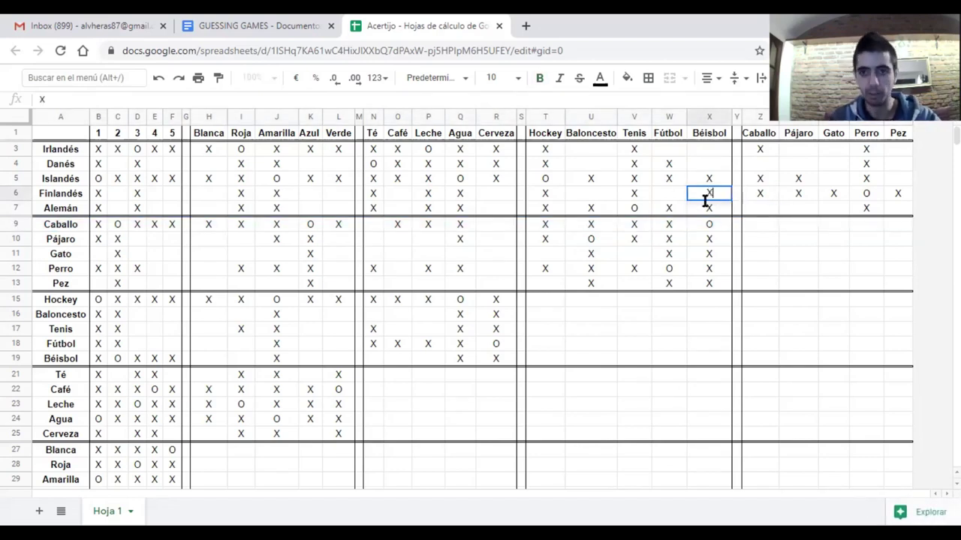
left_click(676, 288)
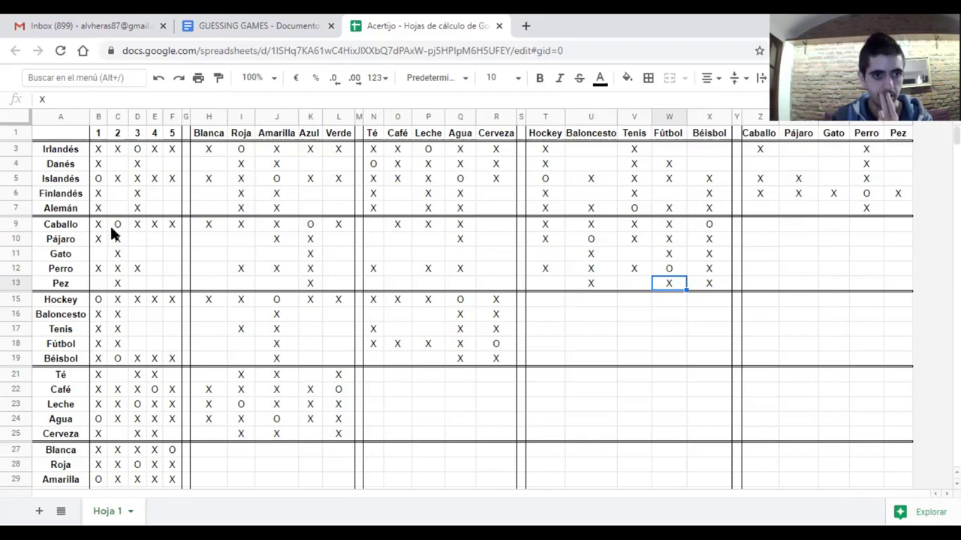
Check Caballo's house against the Finlandés row and mark X for Finlandés under house 2
left_click(17, 225)
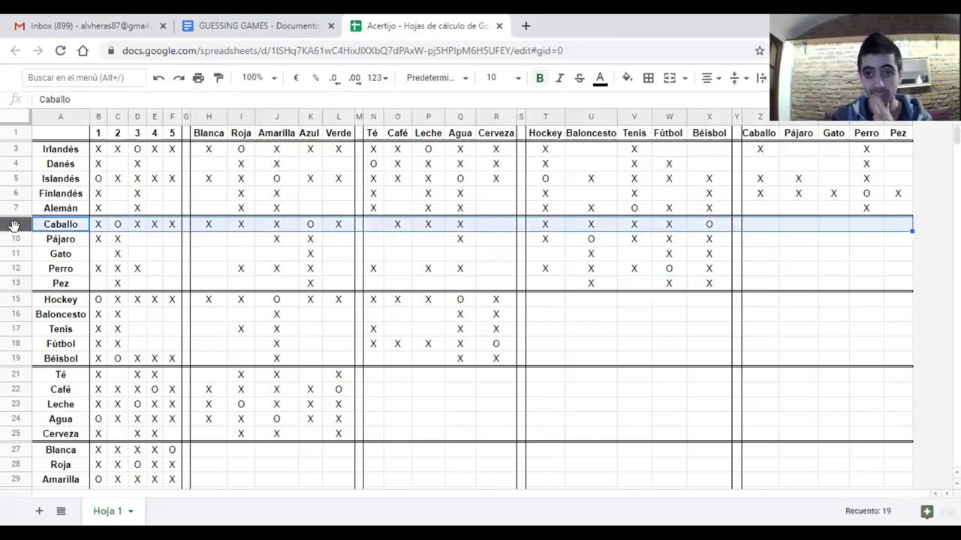
left_click(116, 227)
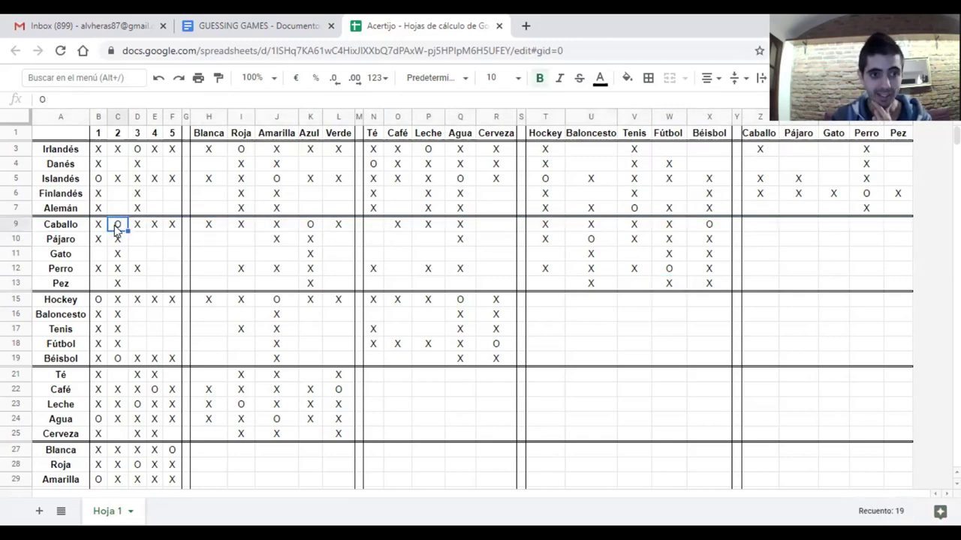
left_click(758, 194)
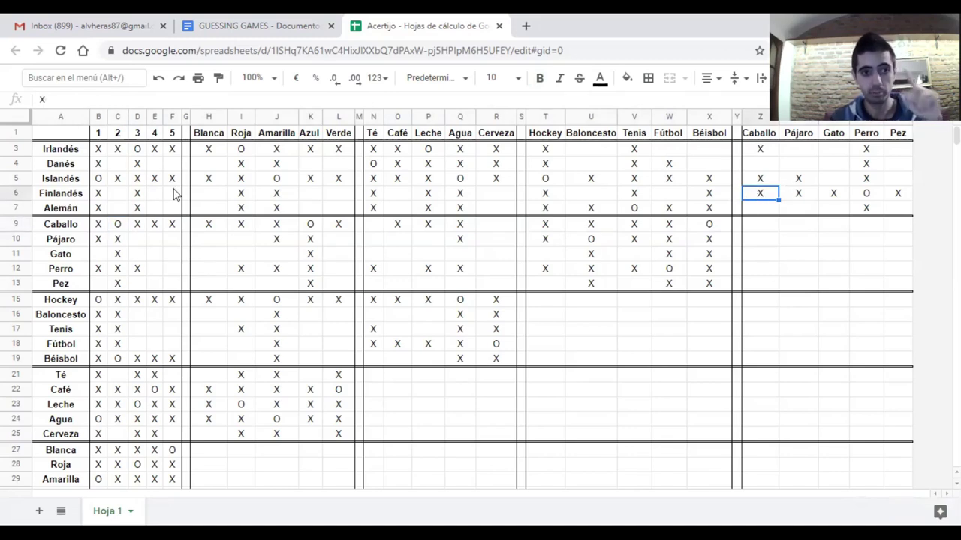
left_click(120, 194)
left_click(134, 287)
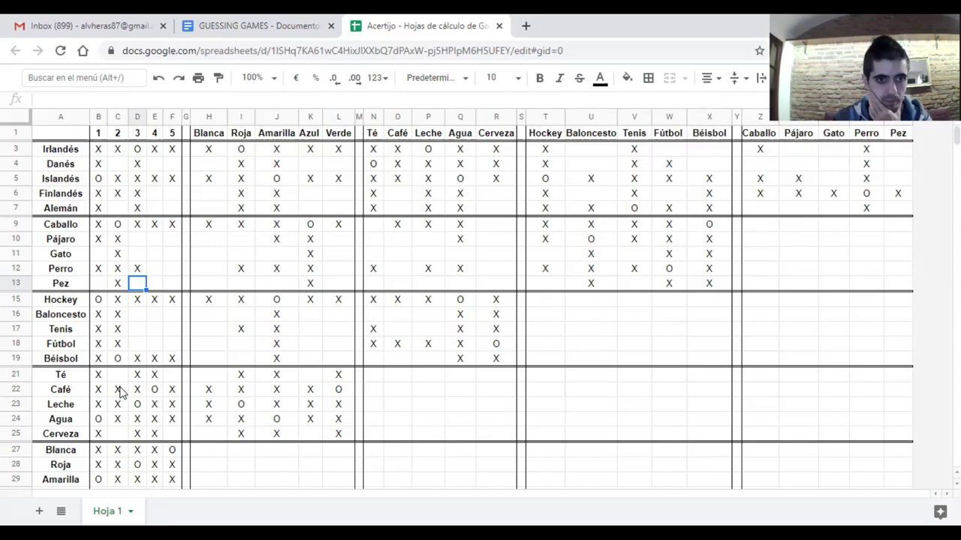
Consult the fútbol and cerveza clue in the GUESSING GAMES document, and in the spreadsheet's Perro row mark O under Cerveza and X under Café
left_click(238, 22)
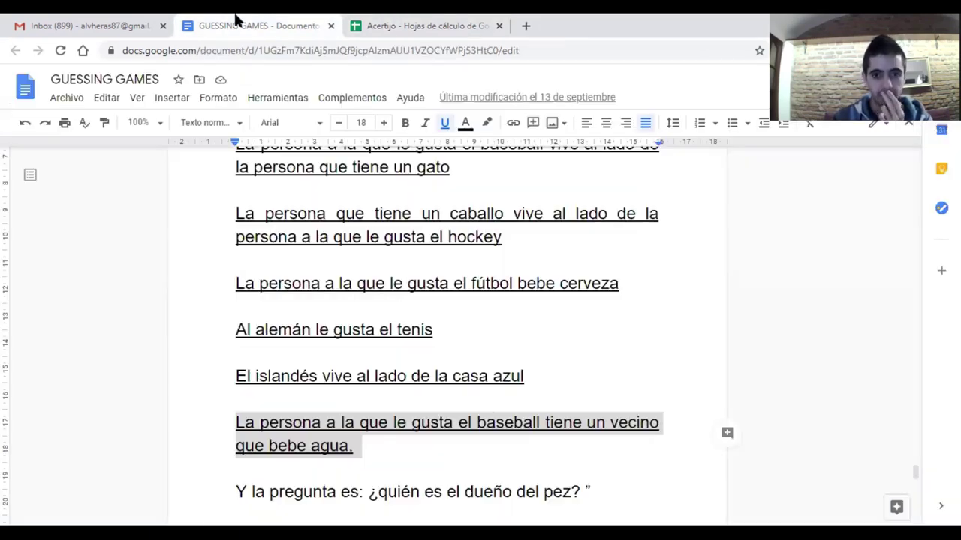
scroll(411, 422, "up", 1)
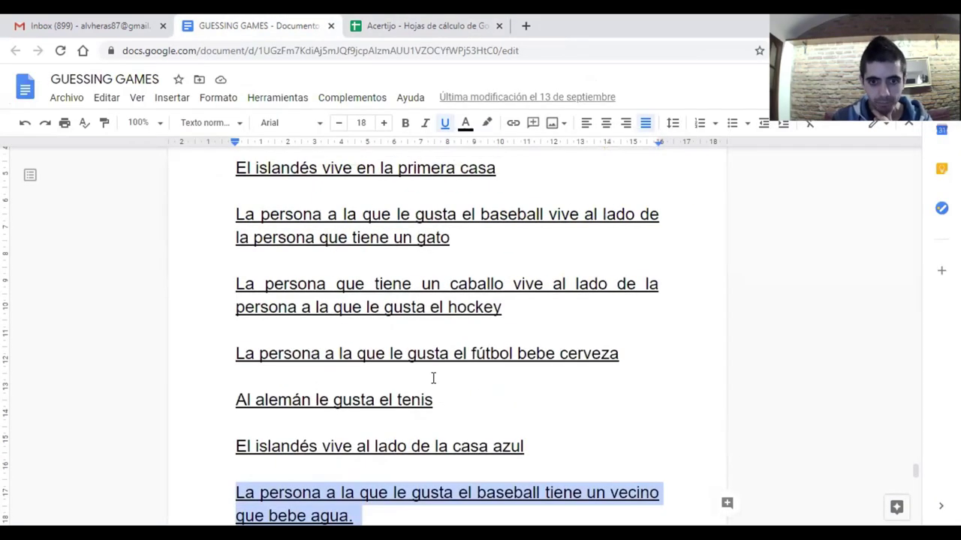
left_click_drag(234, 354, 620, 359)
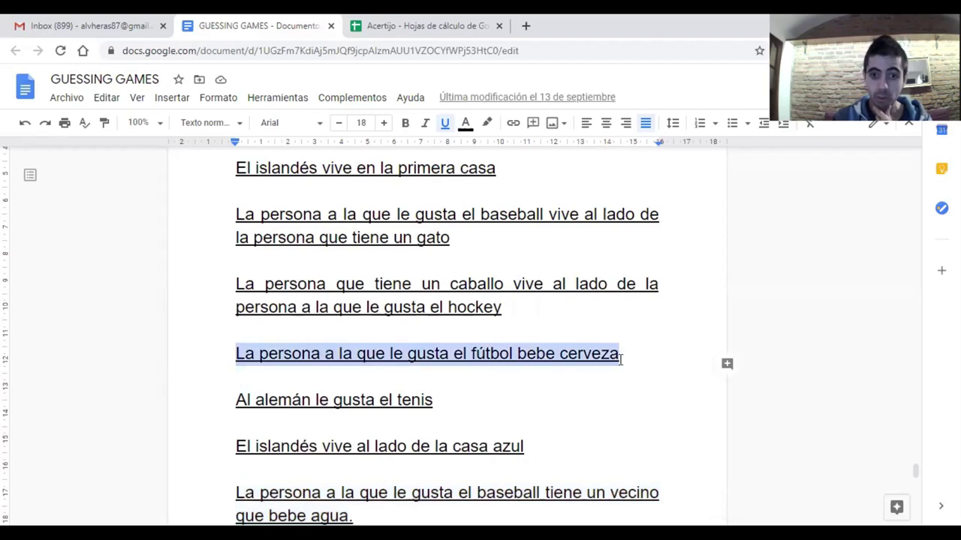
left_click(399, 23)
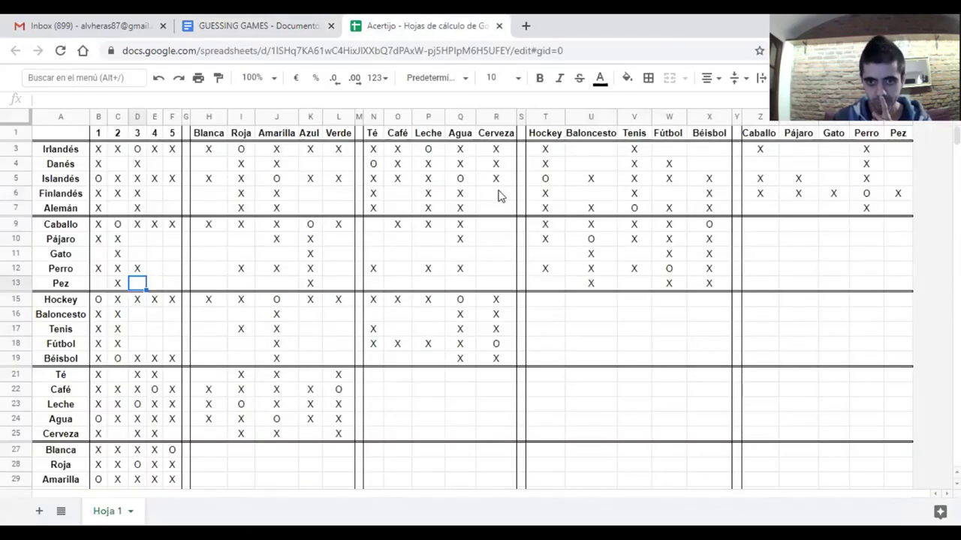
left_click(672, 270)
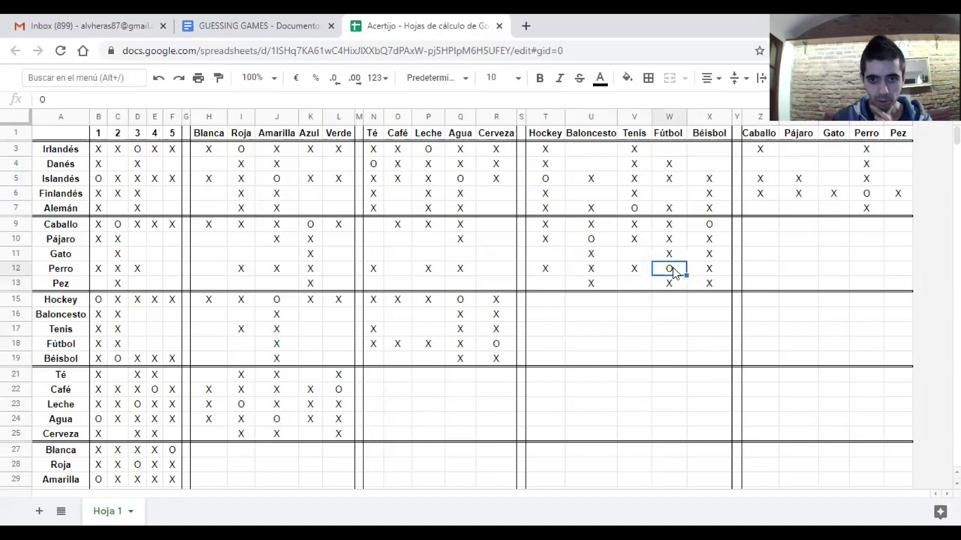
left_click(28, 268)
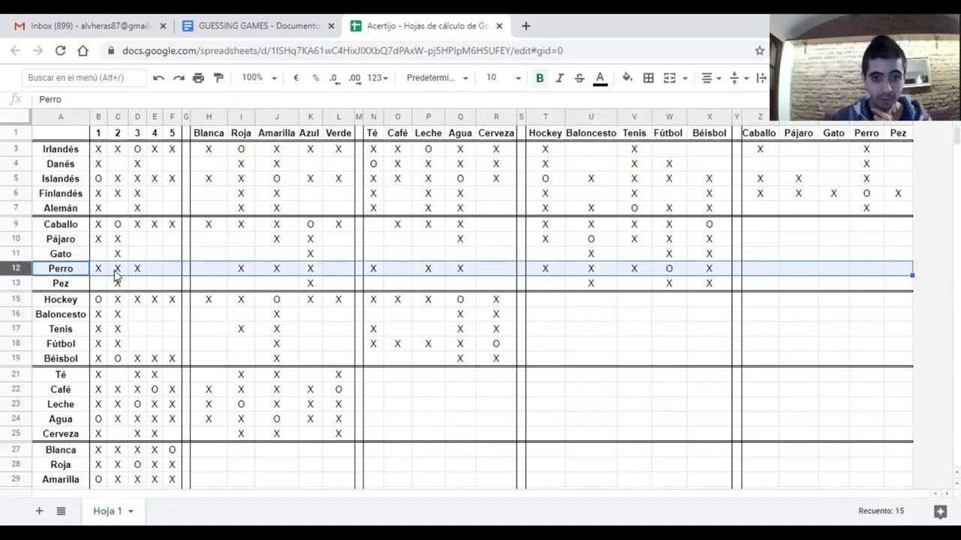
left_click(496, 268)
type("O")
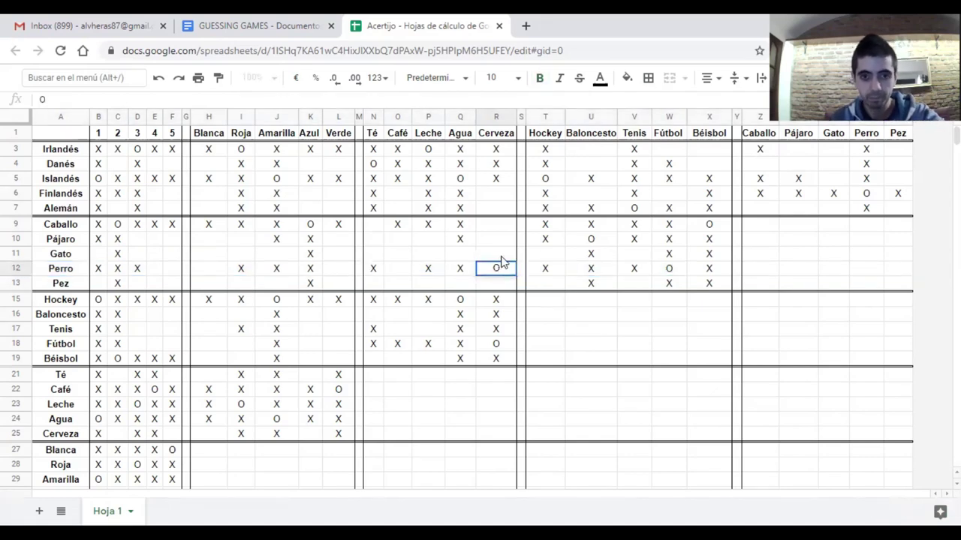
left_click(397, 268)
type("X")
In the Cerveza column, mark X for Gato, Pájaro, Caballo and Pez
left_click(500, 253)
type("X")
left_click(499, 240)
left_click(496, 225)
type("X")
left_click(497, 282)
type("X")
left_click(584, 316)
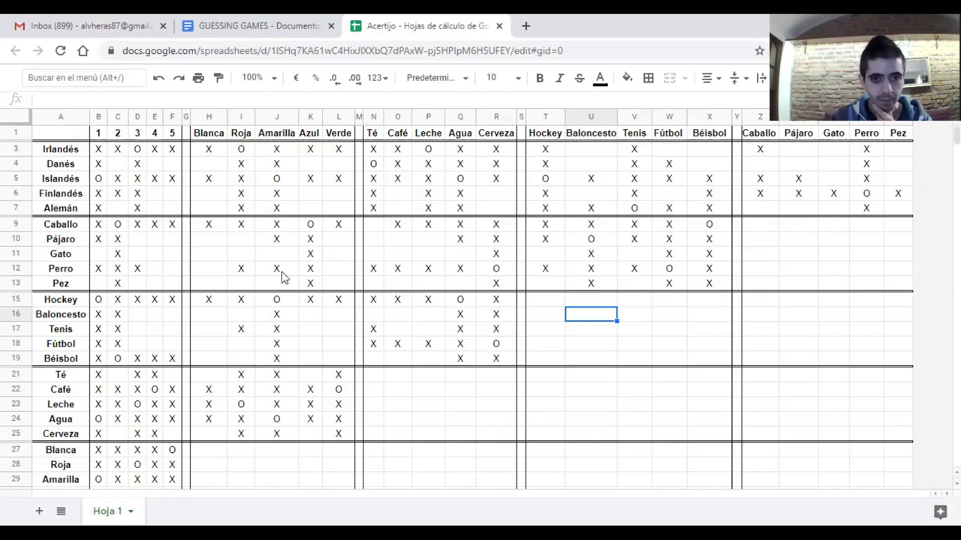
Compare Perro's house marks with the Cerveza row, and mark Cerveza X under house 2 and O under house 5
left_click(499, 269)
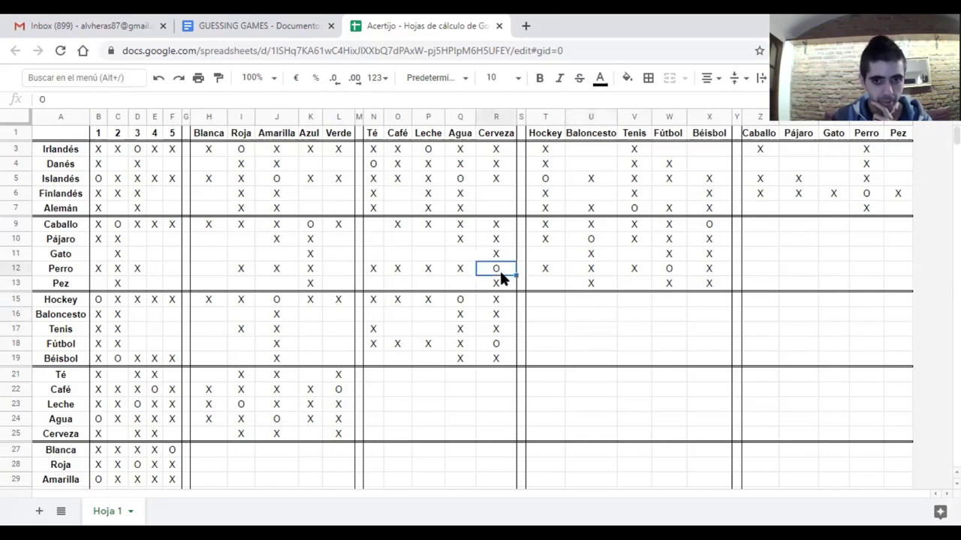
left_click(80, 276)
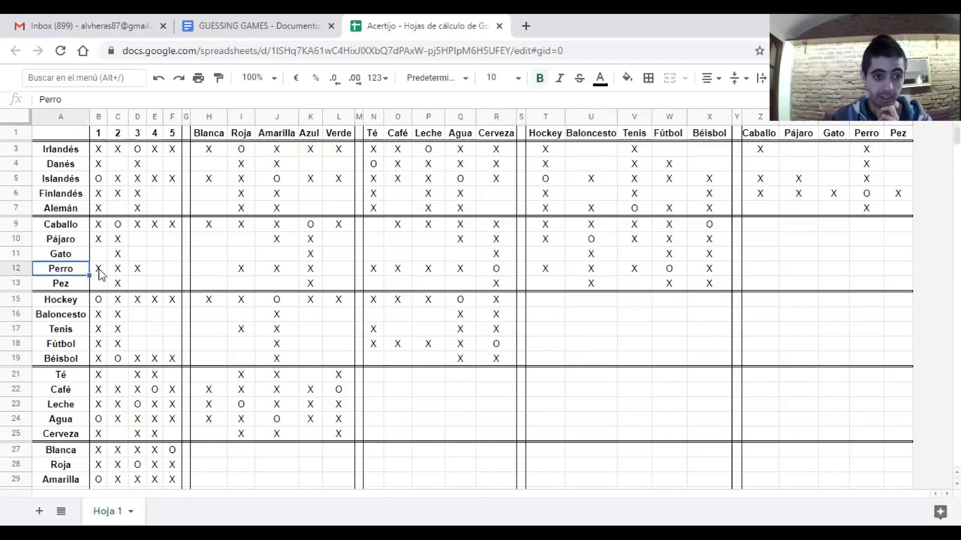
left_click(98, 272)
left_click(122, 274)
left_click(140, 272)
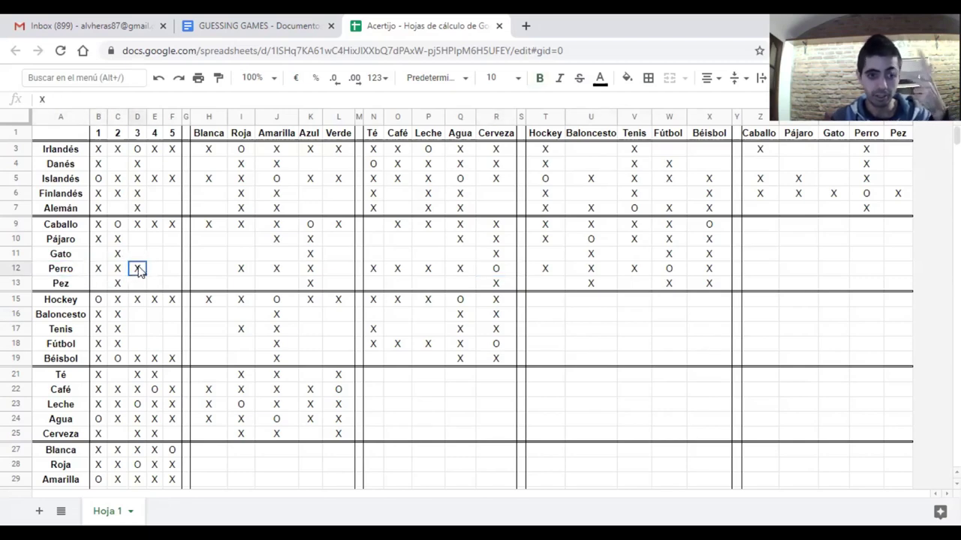
left_click(101, 274)
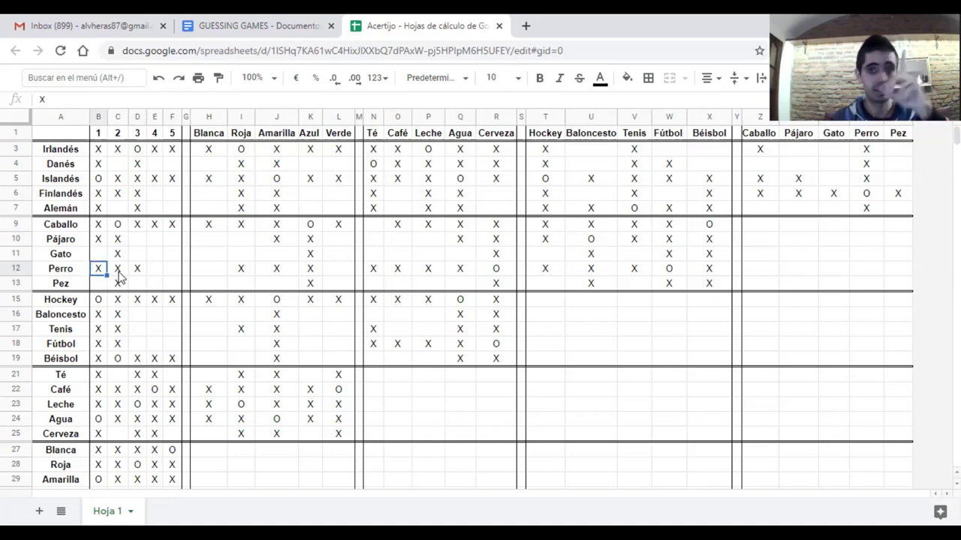
left_click(100, 434)
left_click(118, 434)
left_click(135, 434)
left_click(118, 435)
type("X")
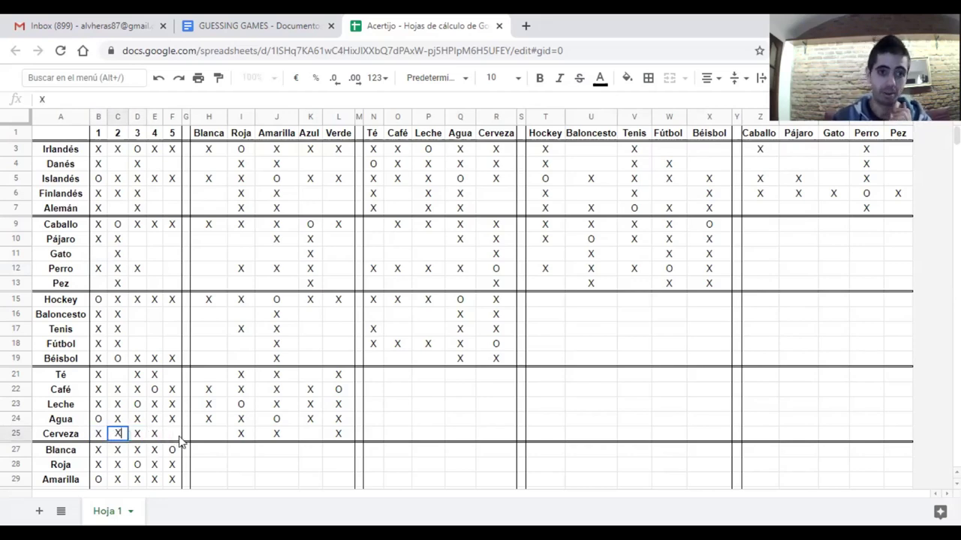
left_click(172, 439)
type("O")
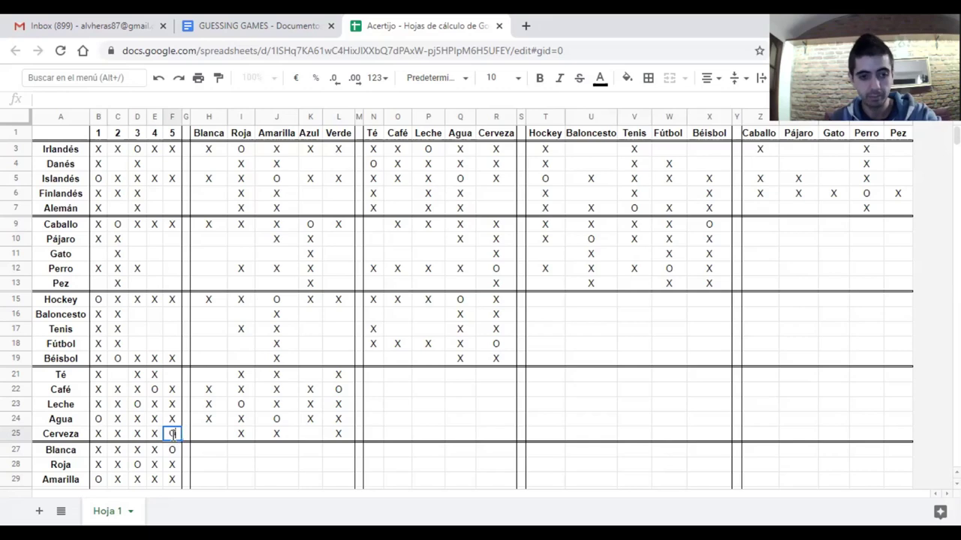
In the Té row, mark X under house 5 and O under house 2
left_click(170, 375)
type("X")
left_click(118, 375)
type("O")
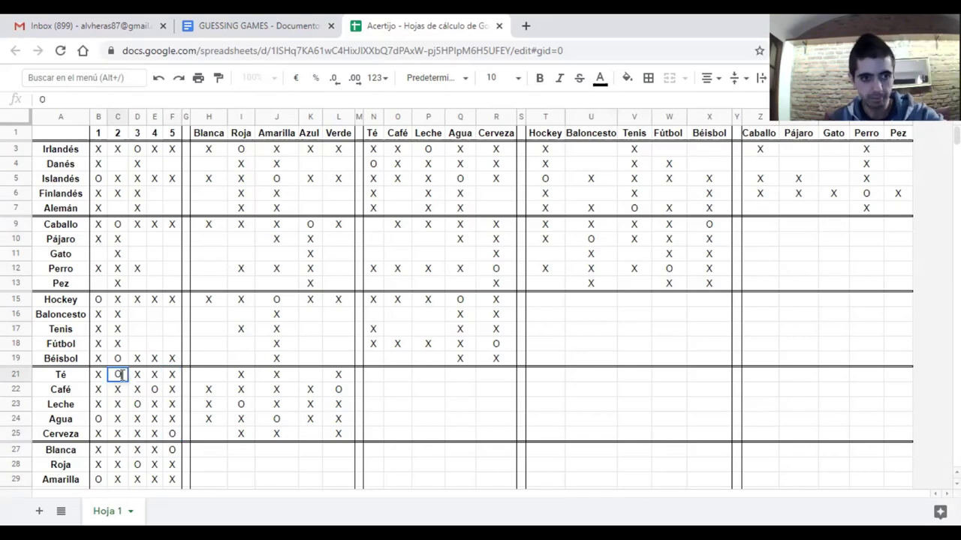
left_click(138, 422)
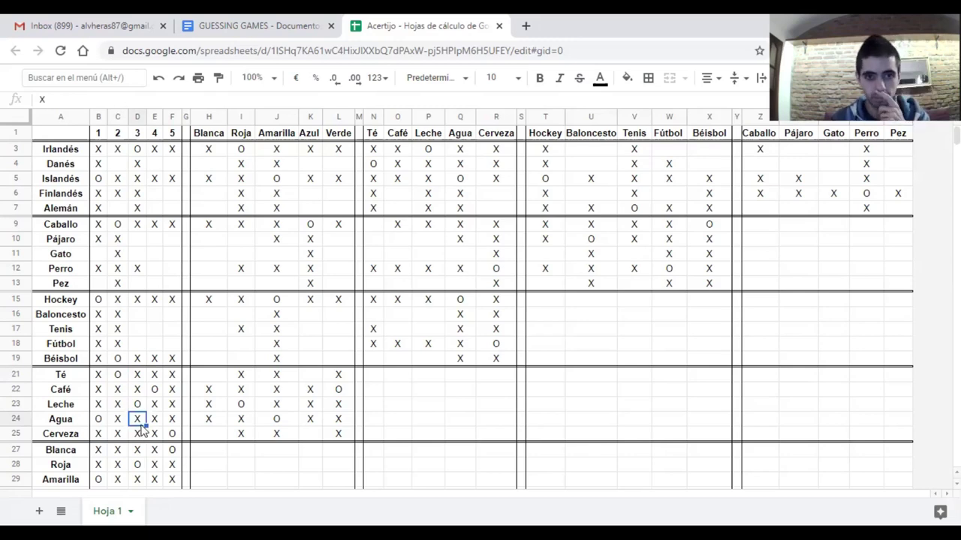
Compare the Té marks for house 2 and Danés, and under house 2 mark O for Danés and X for Alemán
left_click(121, 378)
left_click(373, 167)
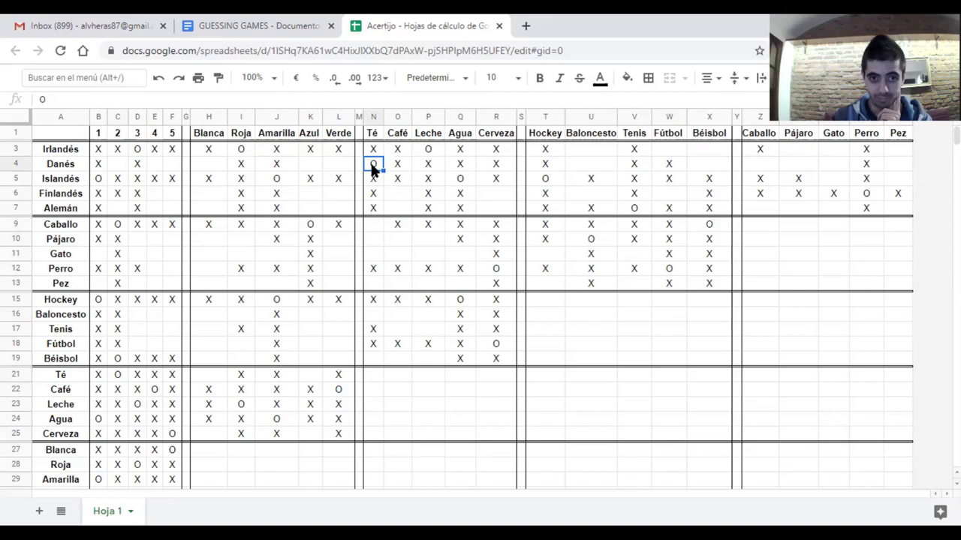
left_click(66, 373)
left_click(117, 376)
left_click(120, 167)
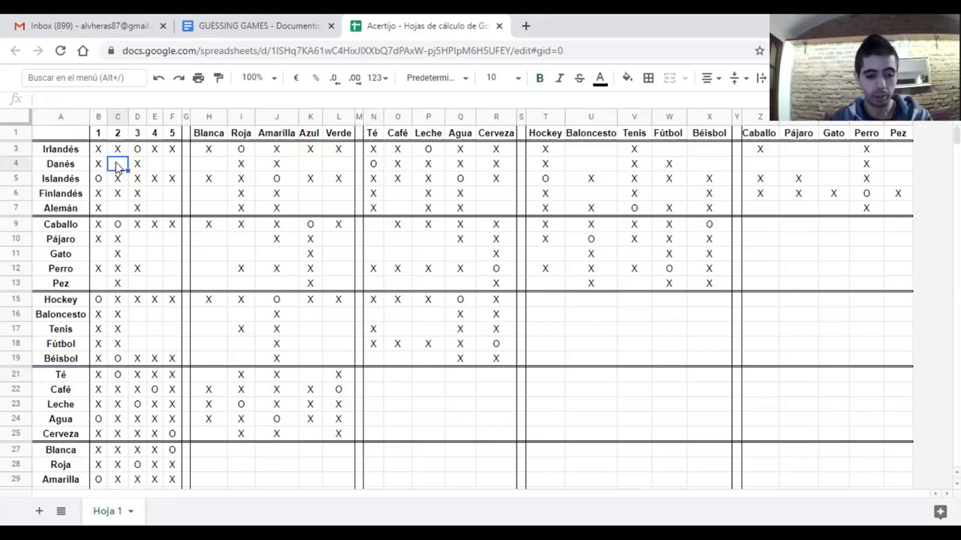
type("O")
left_click(120, 208)
type("X")
In the Danés row, mark X under houses 4 and 5
left_click(153, 169)
type("X")
key("Tab")
type("X")
left_click(217, 257)
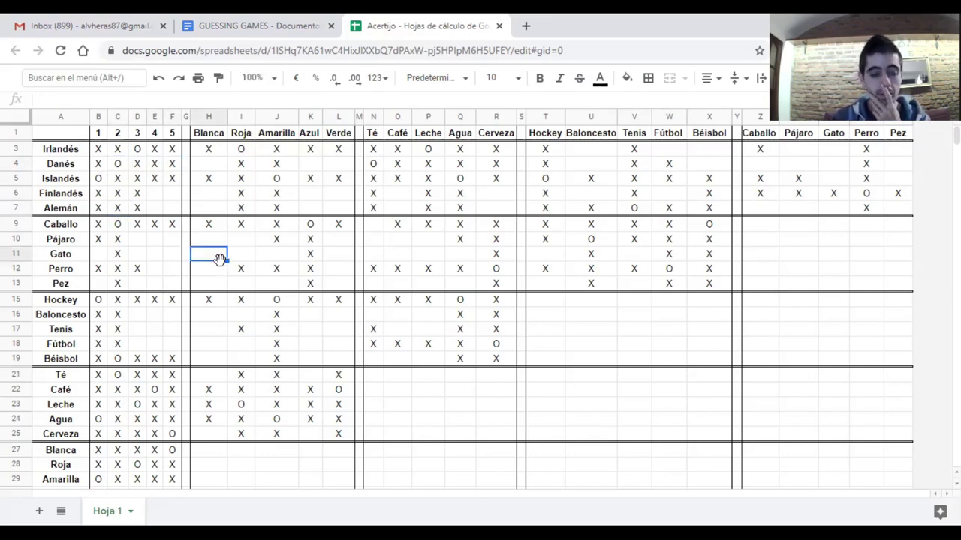
Check house 2's color in the Azul row, and in the Danés row mark O under Azul and X under Verde
left_click(118, 167)
scroll(101, 392, "down", 1)
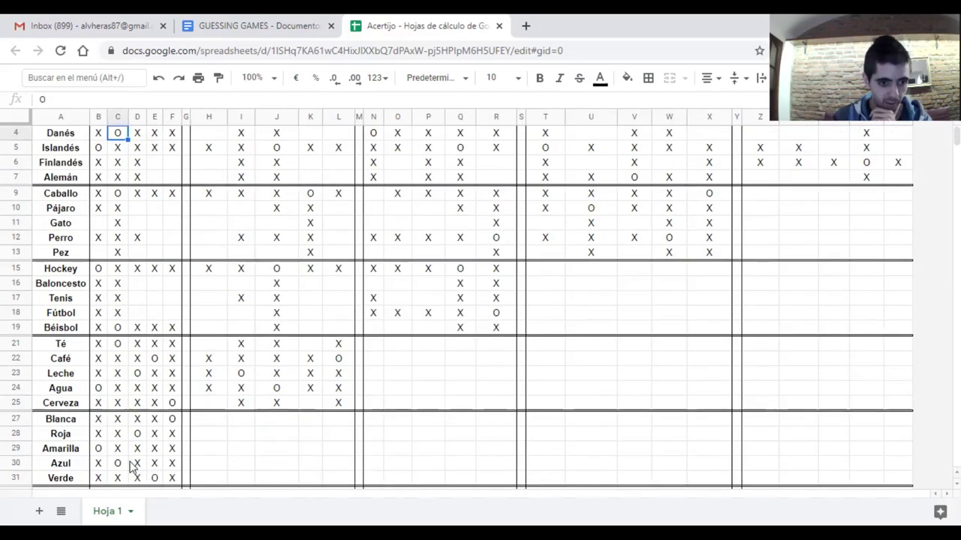
scroll(125, 370, "up", 1)
left_click(311, 165)
type("O")
key("Tab")
type("X")
In the Azul column, mark X for Finlandés and Alemán, and mark X for Danés under Blanca
left_click(307, 195)
type("X")
key("Return")
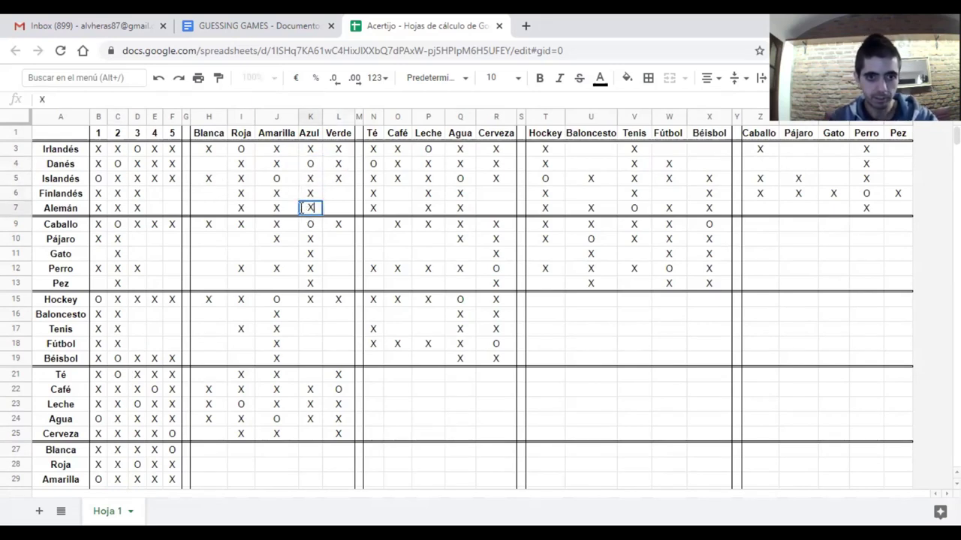
left_click(214, 164)
type("X")
left_click(296, 256)
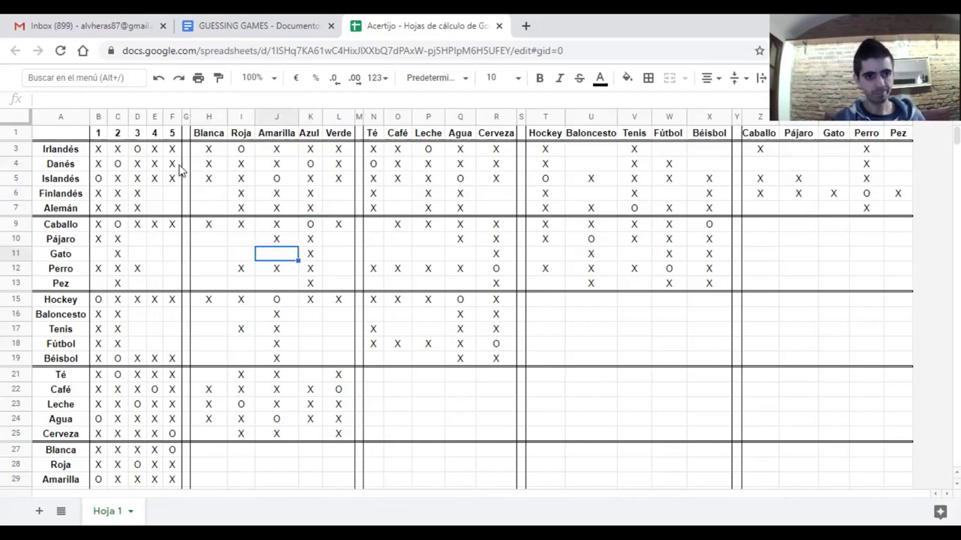
Compare house 2's marks for Danés and Béisbol, then under Béisbol mark O for Danés and X for Irlandés, and X for Danés under Baloncesto
left_click(119, 167)
left_click(118, 135)
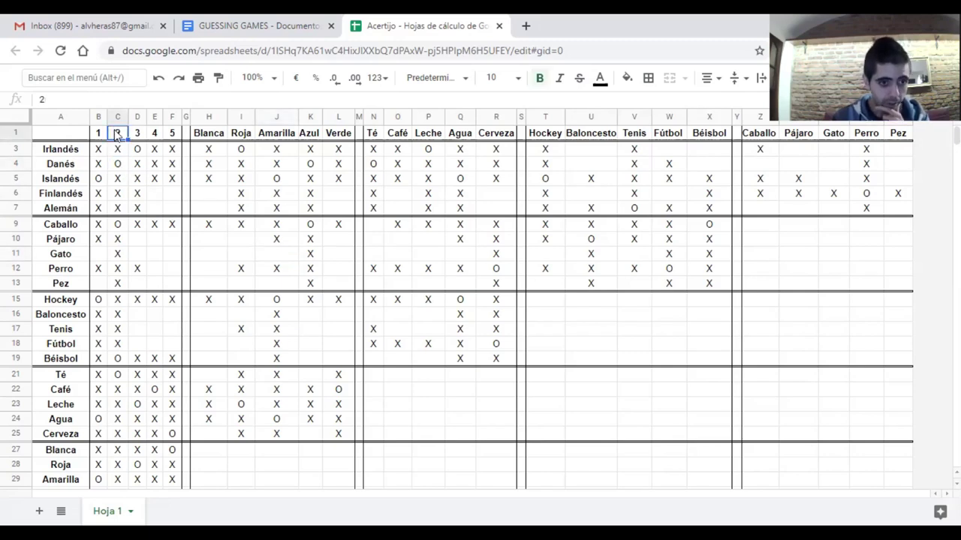
left_click(116, 361)
left_click(51, 168)
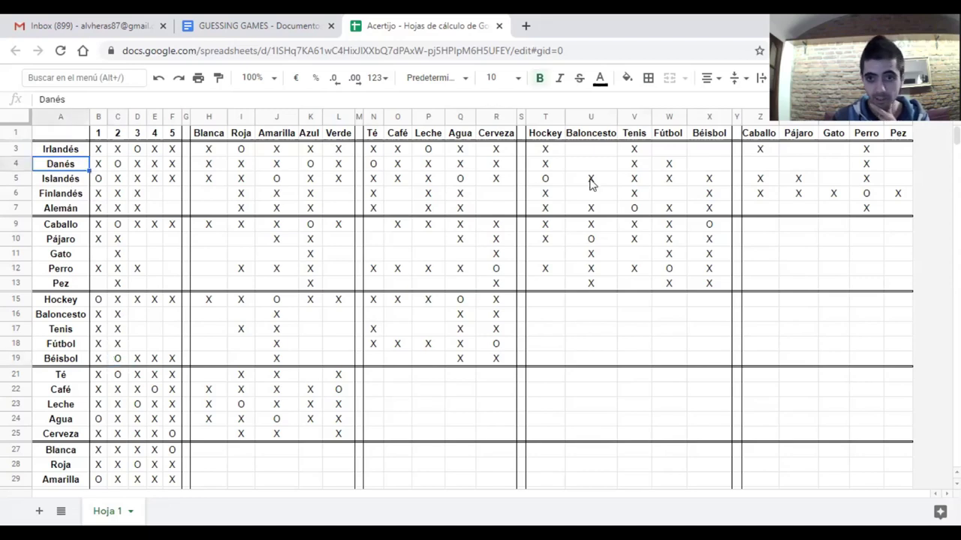
left_click(707, 164)
type("O")
left_click(709, 153)
type("X")
left_click(590, 165)
type("X")
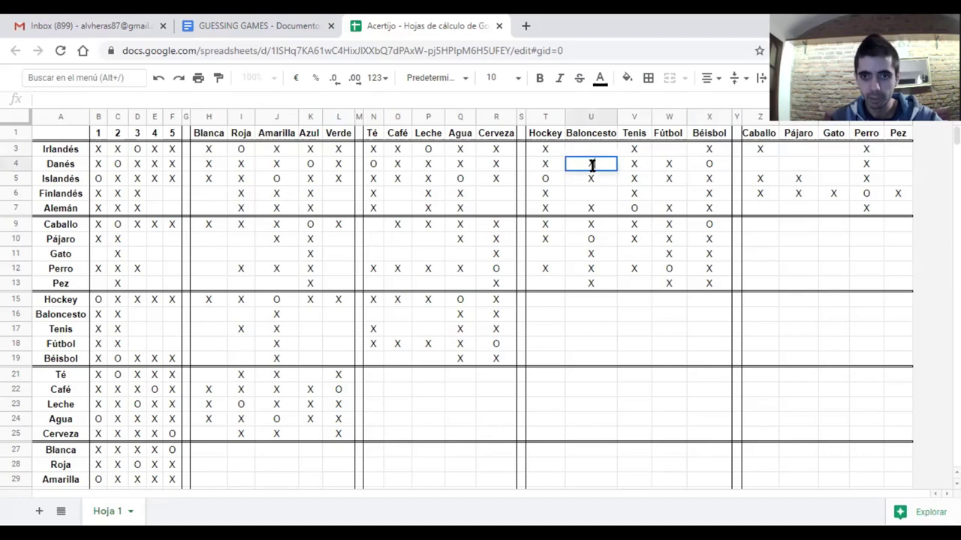
left_click(638, 255)
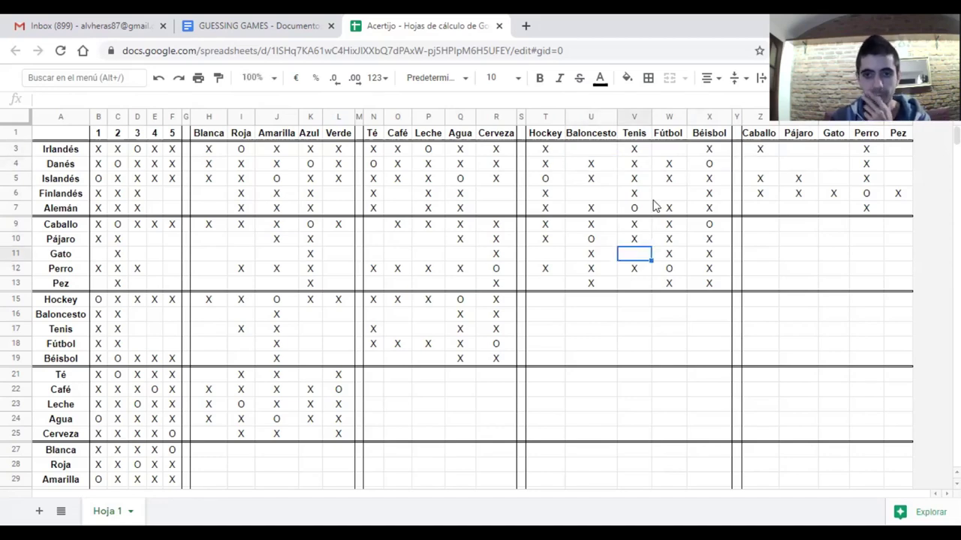
Compare house 2's marks for Danés and Caballo, and in the Caballo column mark O for Danés and X for Alemán
left_click(117, 167)
left_click(118, 226)
left_click(760, 168)
type("O")
left_click(760, 207)
type("X")
In the Danés row, mark X under Pájaro, Gato and Pez
left_click(797, 164)
type("X")
left_click(833, 164)
type("X")
left_click(897, 163)
type("X")
left_click(827, 289)
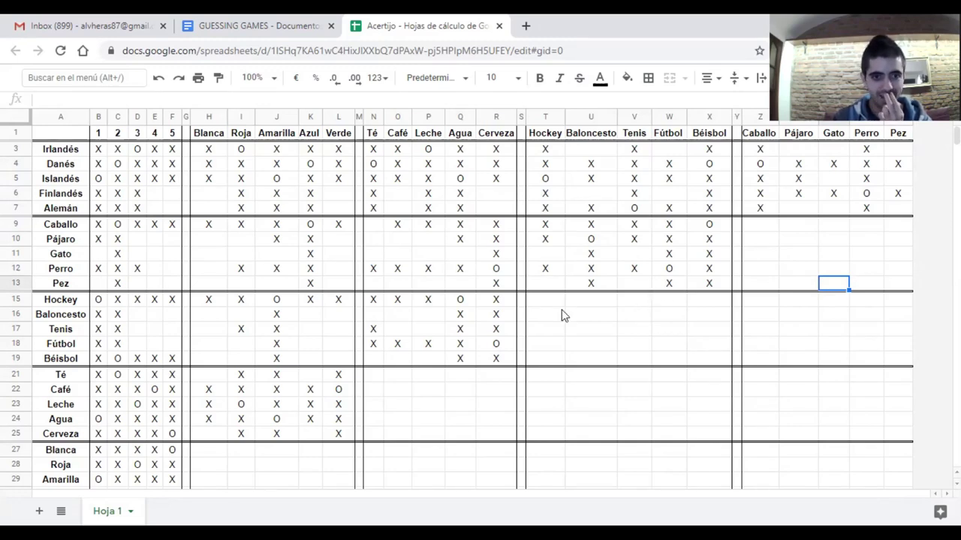
Compare the Caballo row's marks under Azul and Béisbol, and mark O in the Béisbol row under Azul
left_click(309, 228)
type("O")
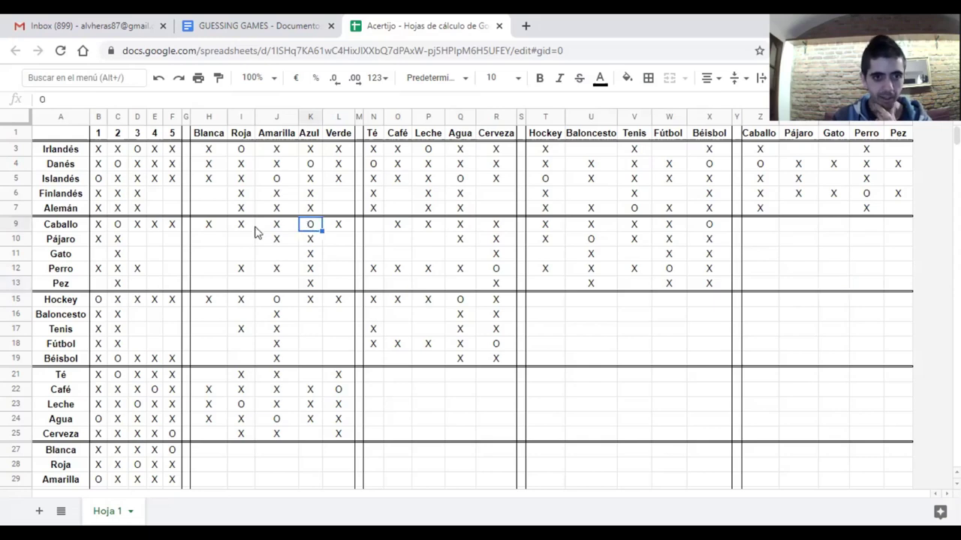
left_click(16, 224)
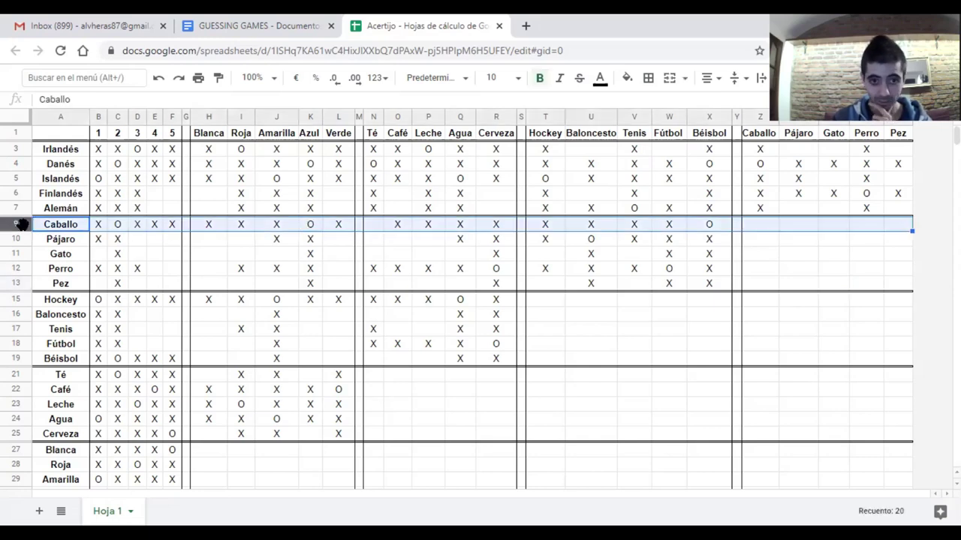
left_click(310, 225)
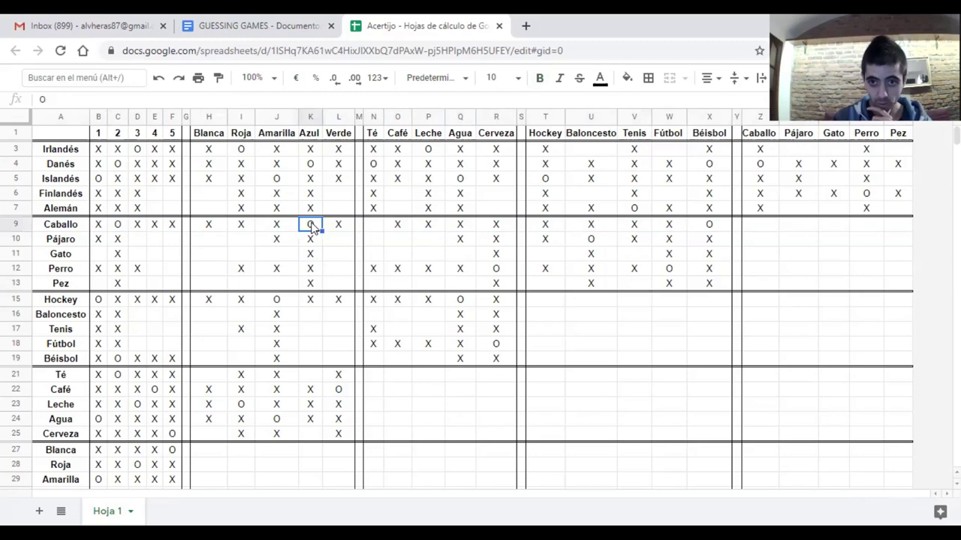
left_click(699, 224)
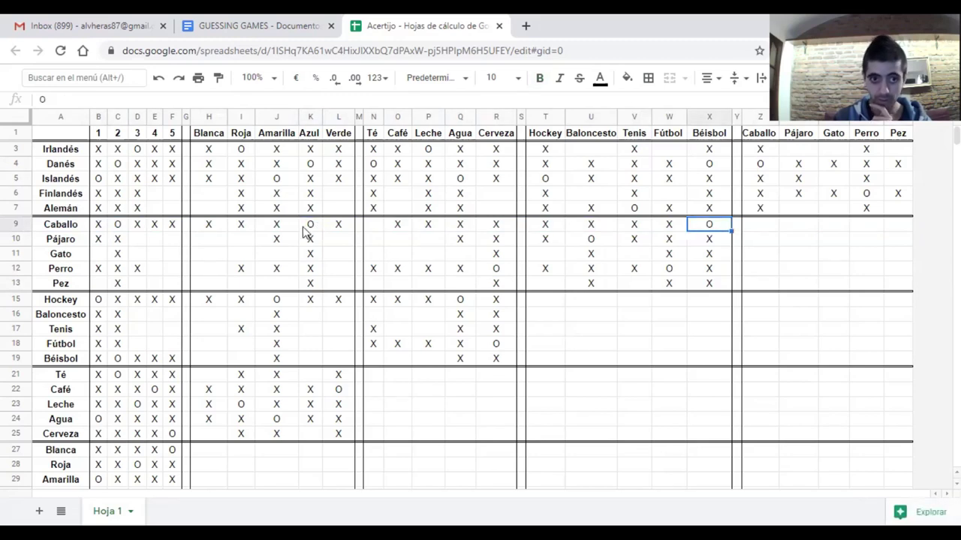
left_click(311, 136)
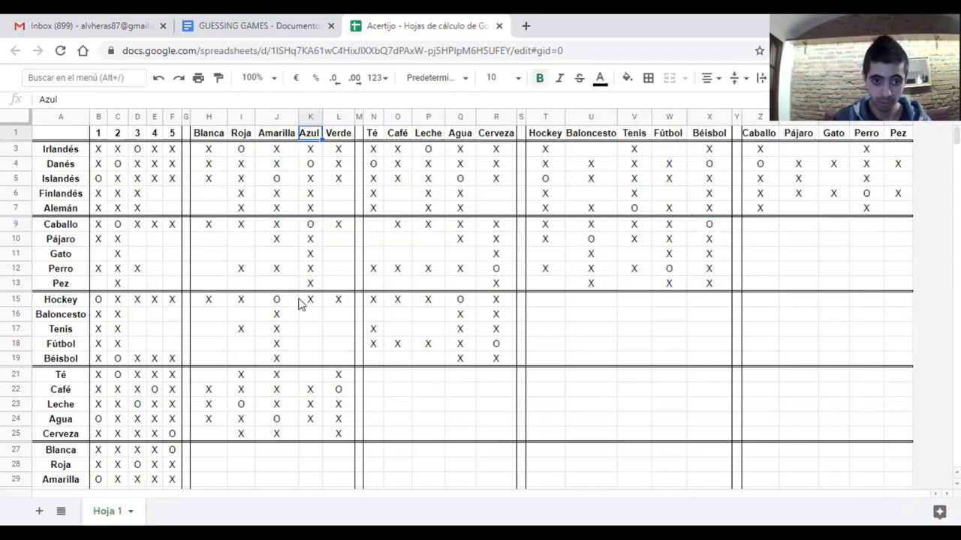
left_click(310, 360)
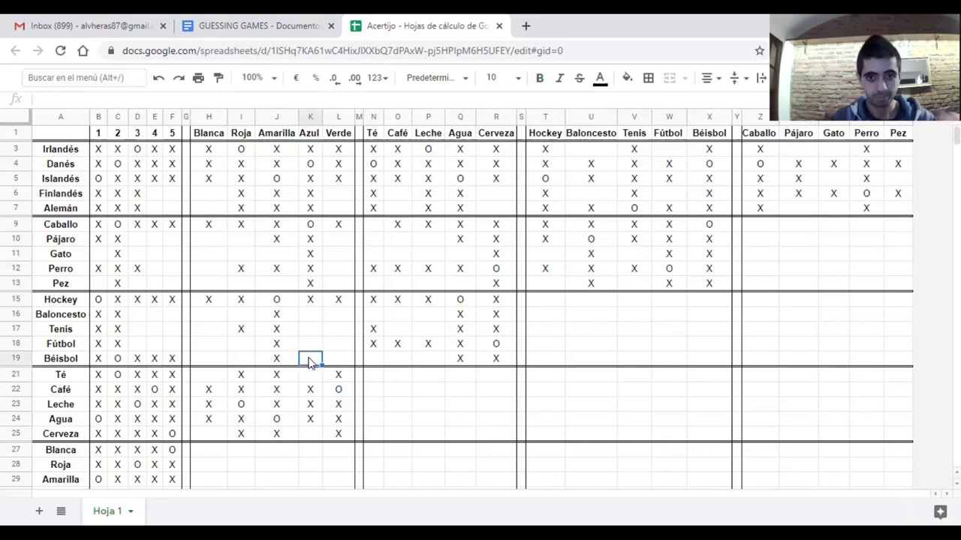
double_click(309, 359)
In the Azul column, mark X for Fútbol, Tenis and Baloncesto
left_click(306, 346)
type("X")
key("Up")
type("X")
key("Up")
type("X")
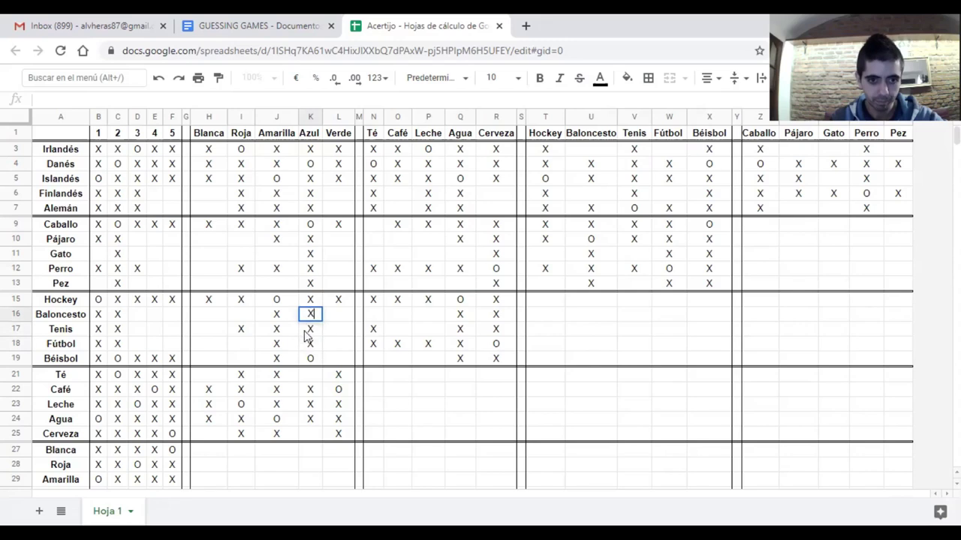
In the Béisbol row, mark X under Verde, Roja and Blanca
left_click(338, 358)
type("X")
left_click(239, 359)
type("X")
left_click(205, 359)
type("X")
left_click(397, 418)
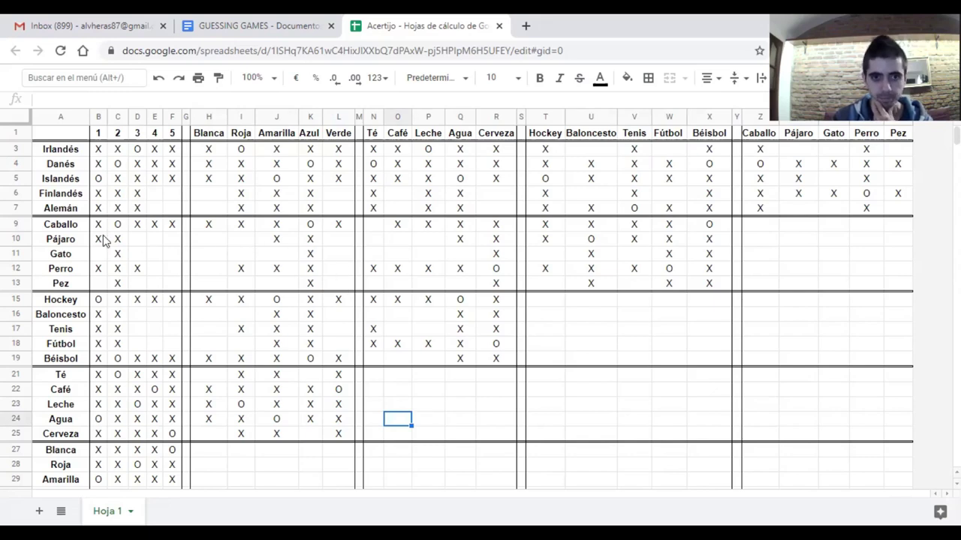
Review the Caballo row and mark O under Té
left_click(378, 227)
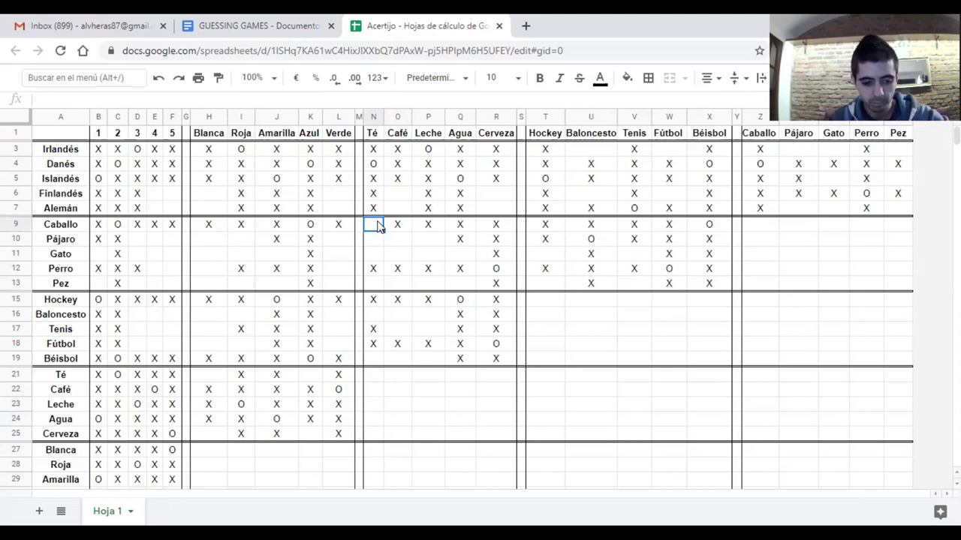
left_click(15, 225)
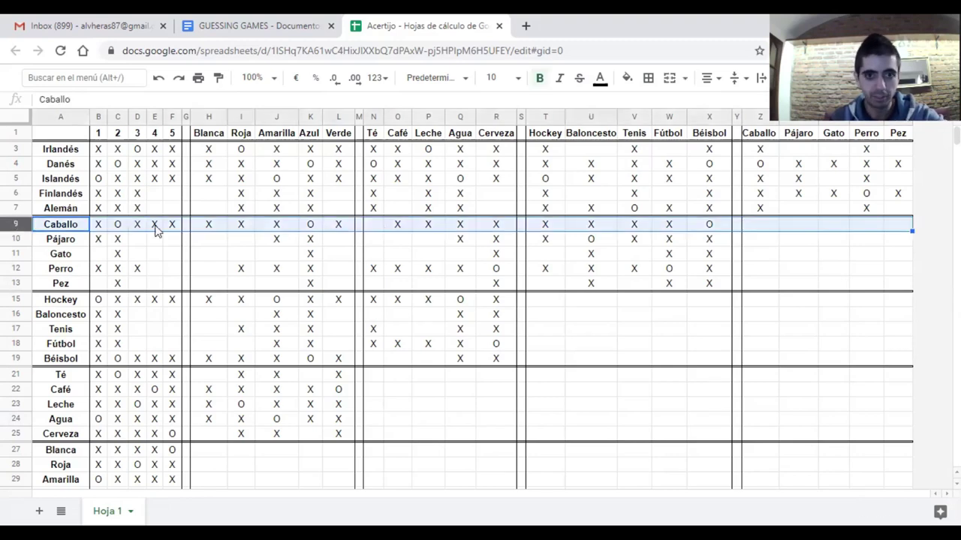
left_click(373, 225)
type("O")
key("Return")
In the Té column, mark X for Pájaro, Gato, Perro and Pez
type("X")
key("Return")
type("X")
key("Return")
type("X")
key("Return")
type("X")
left_click(387, 321)
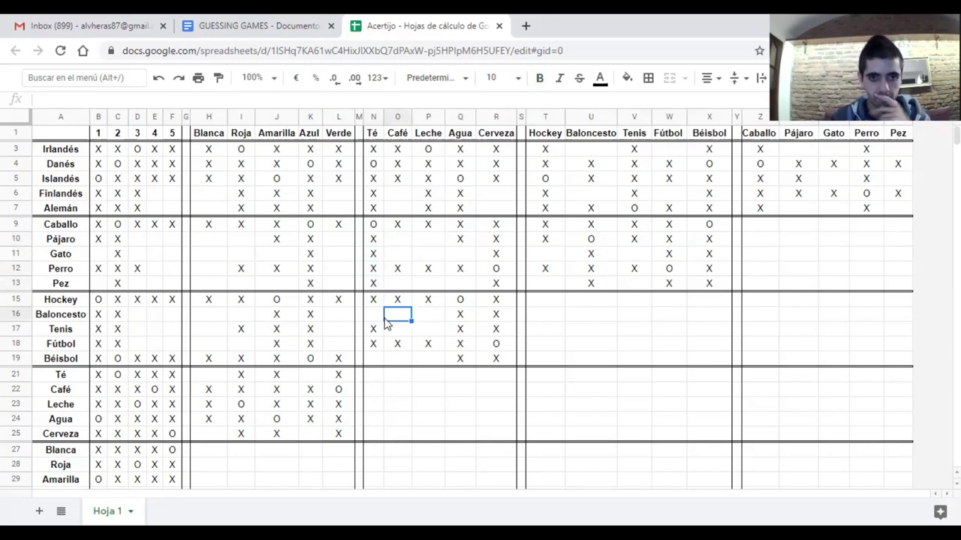
Check the Té and Caballo marks for Danés, and look up the clue about the Finlandés's perro in the GUESSING GAMES document
left_click(370, 228)
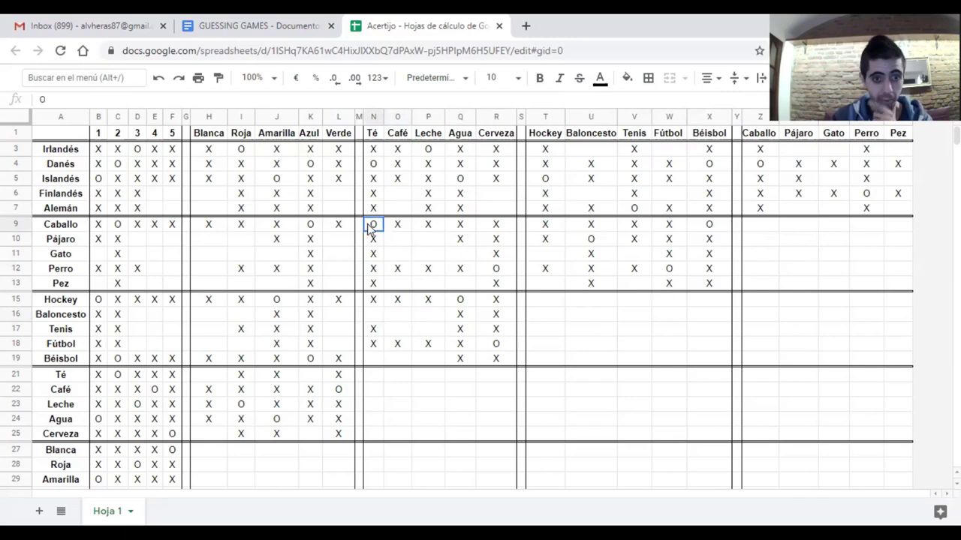
left_click(374, 167)
left_click(757, 164)
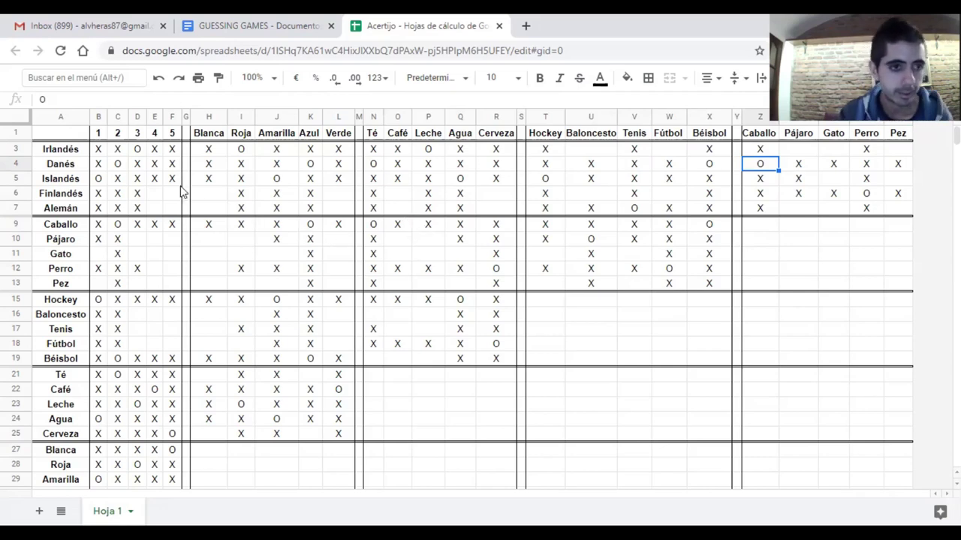
left_click(239, 26)
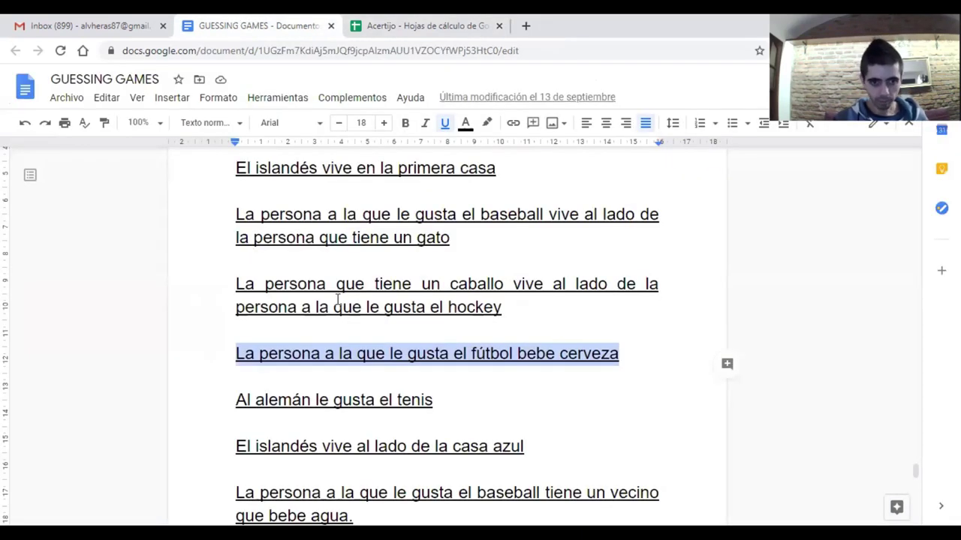
scroll(338, 301, "down", 2)
scroll(338, 301, "up", 6)
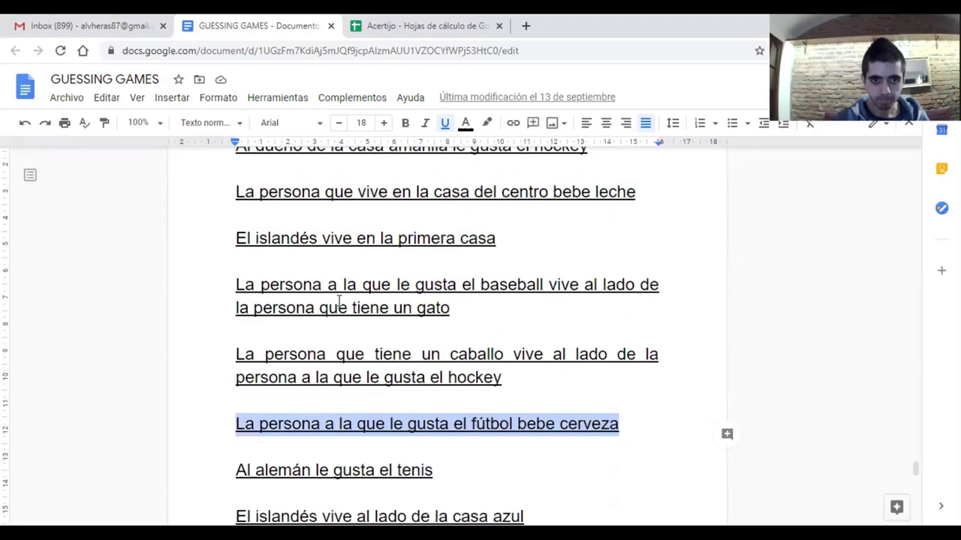
scroll(336, 301, "up", 3)
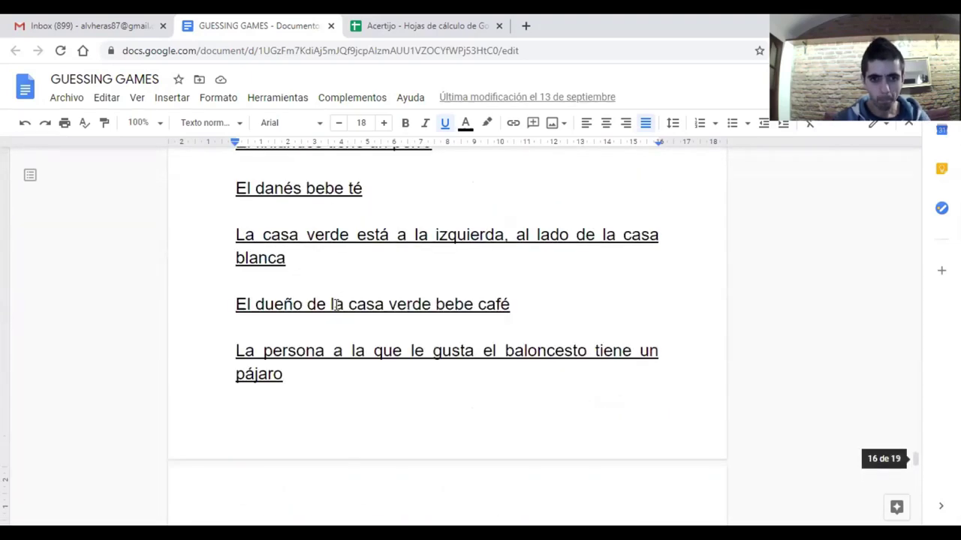
scroll(336, 304, "up", 1)
left_click_drag(442, 215, 234, 213)
left_click(404, 29)
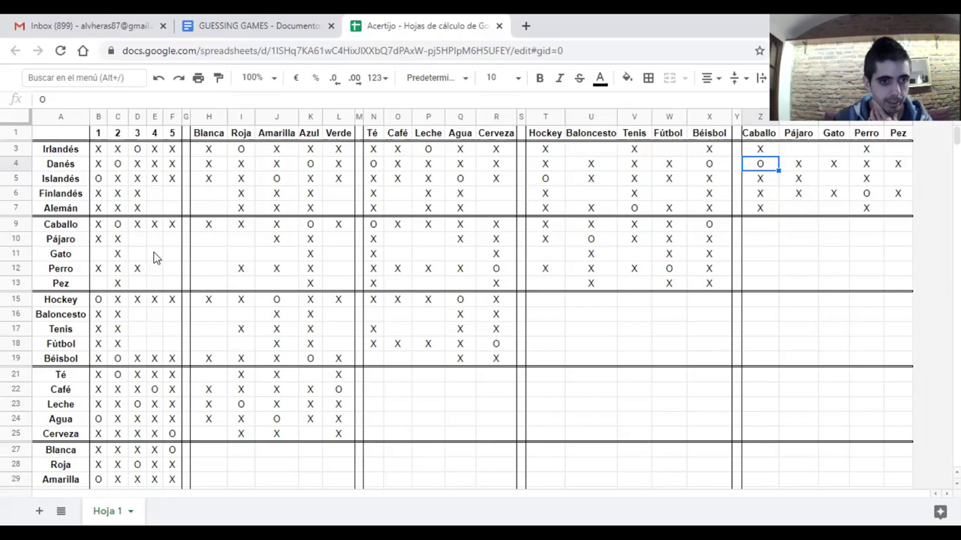
Check the Perro row's Cerveza mark against Finlandés, and mark O in the Finlandés row under Cerveza
left_click(500, 272)
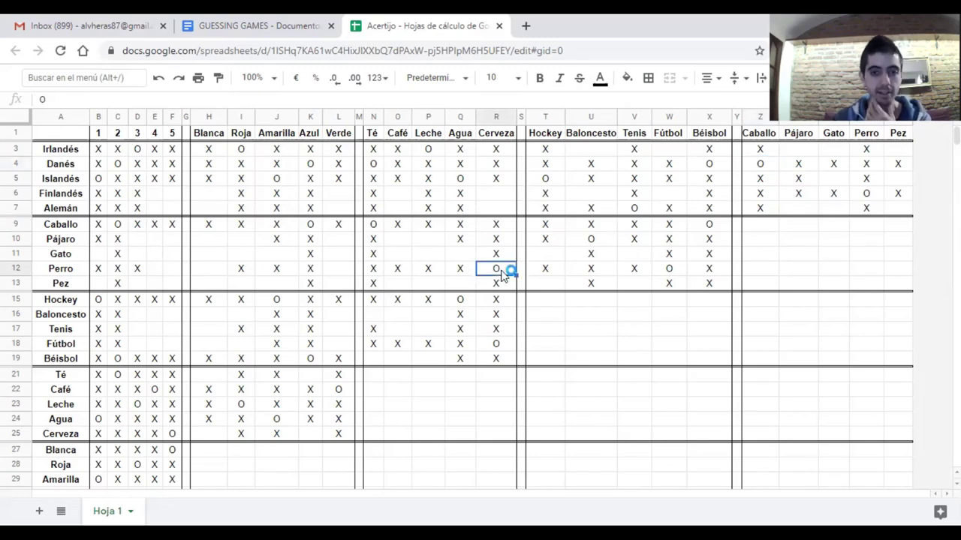
left_click(15, 268)
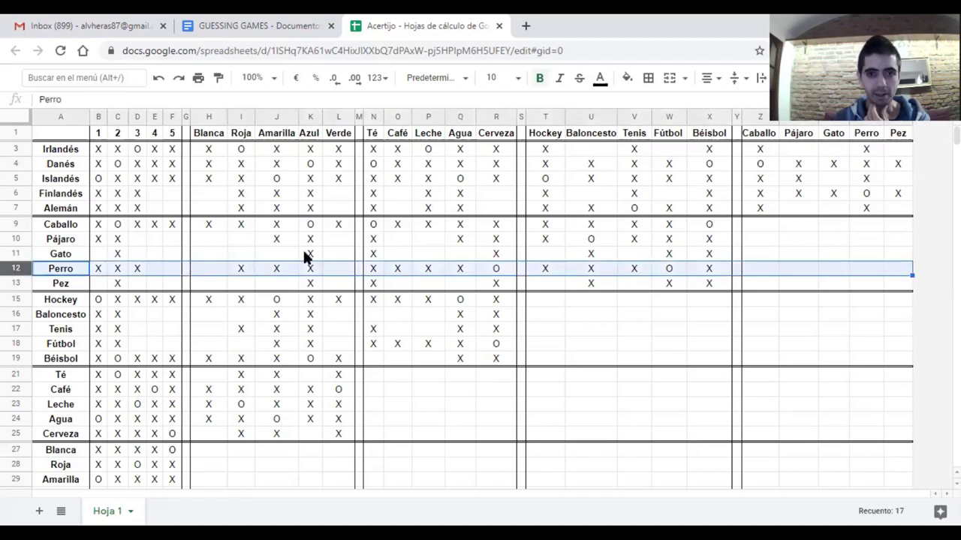
left_click(501, 134)
left_click(498, 271)
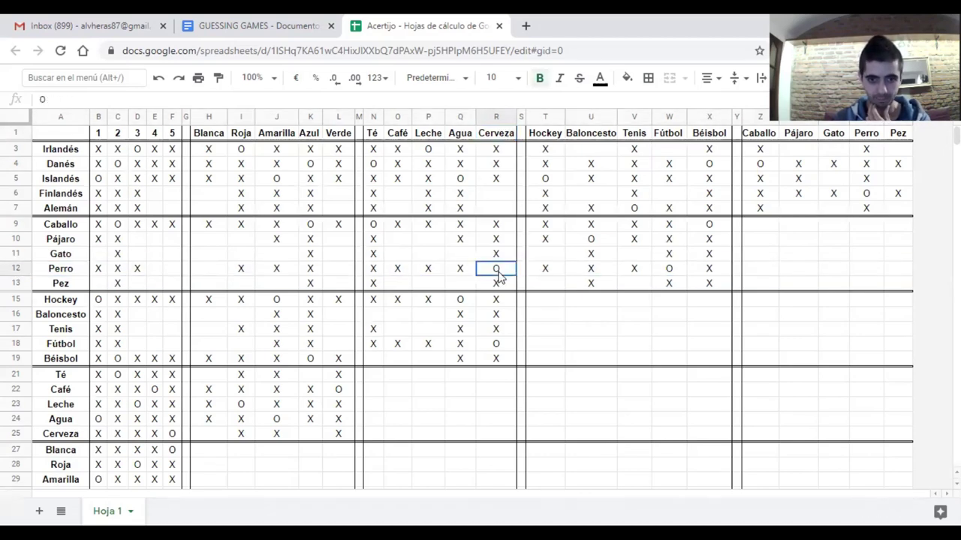
left_click(47, 199)
left_click(497, 195)
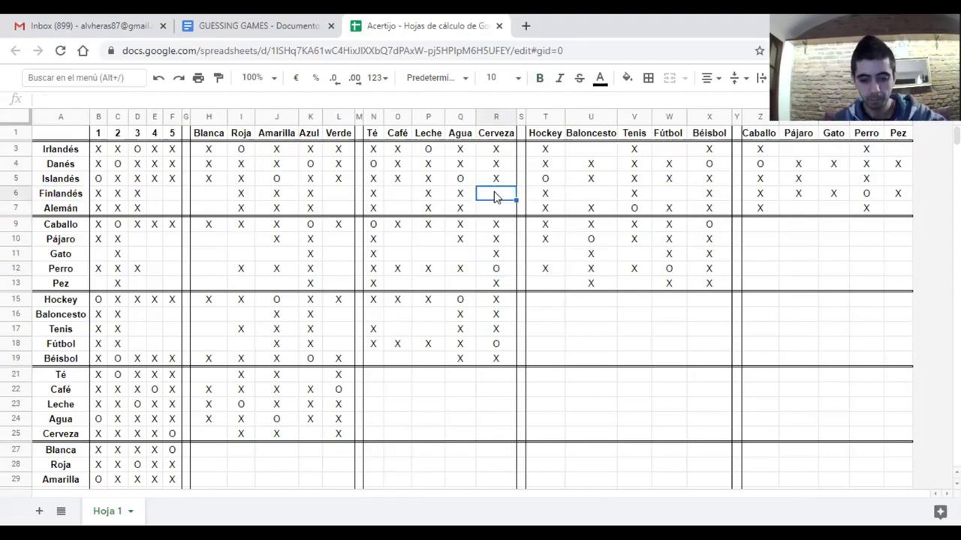
type("O")
Mark X for Alemán under Cerveza, and in the Café column mark X for Finlandés and O for Alemán
left_click(871, 195)
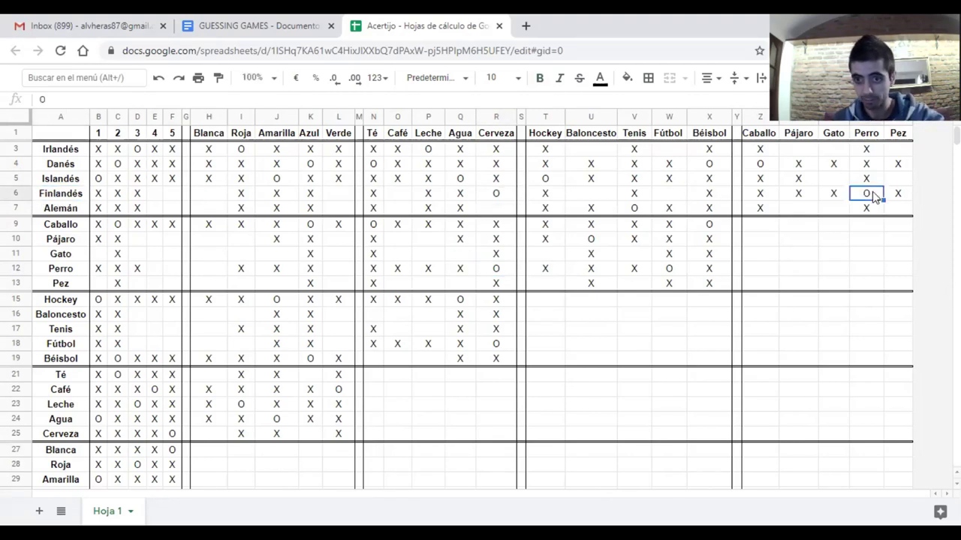
left_click(500, 210)
type("X")
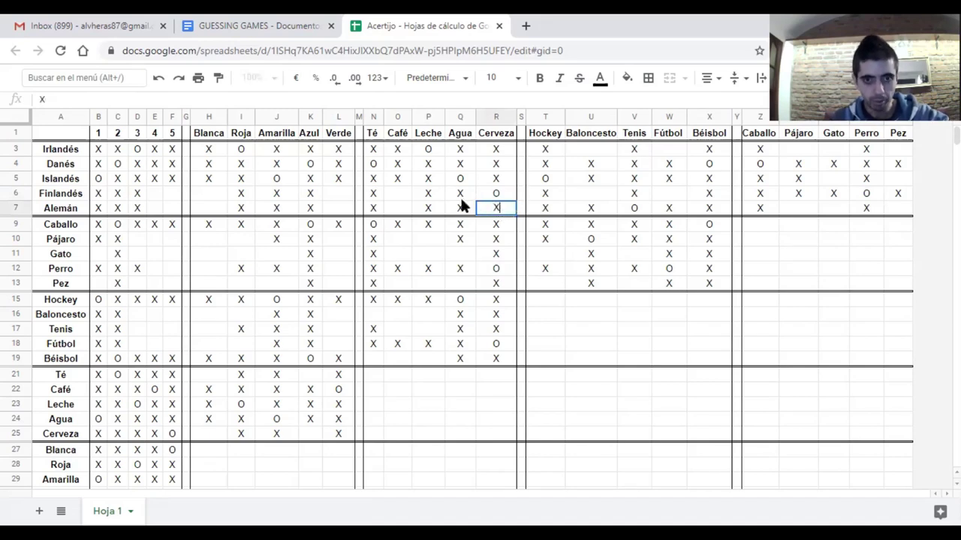
left_click(399, 194)
type("X")
left_click(397, 213)
type("O")
left_click(312, 255)
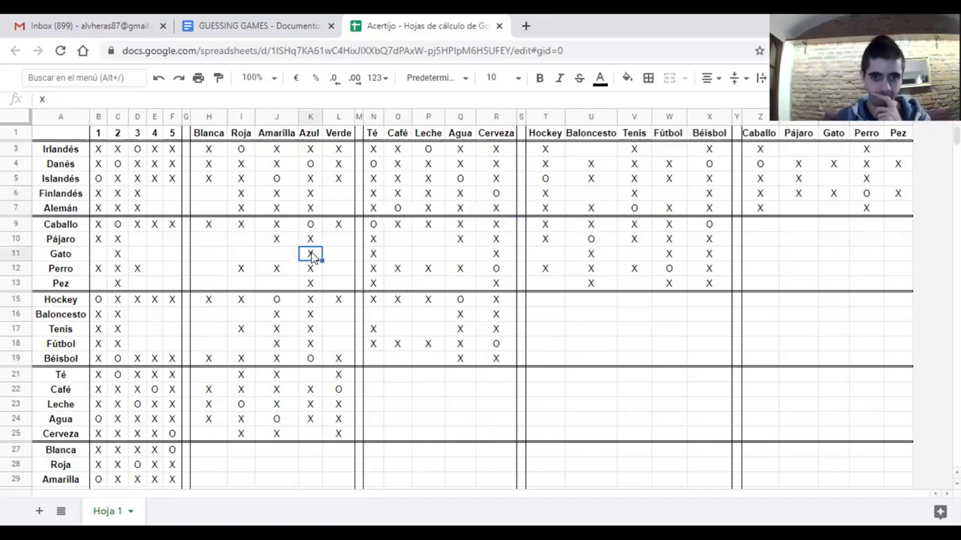
Check the Alemán row's Café and Tenis marks, and mark O for Tenis under Café
left_click(397, 210)
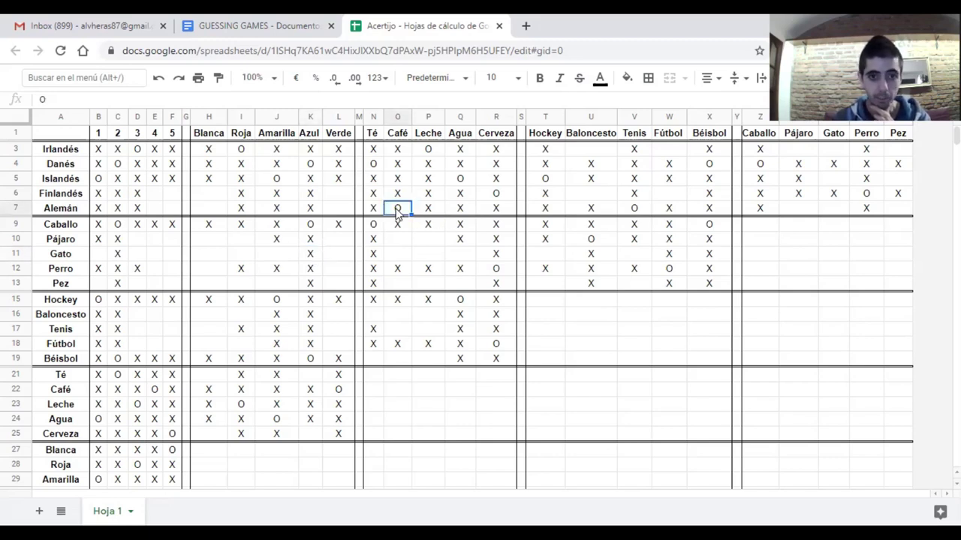
left_click(638, 210)
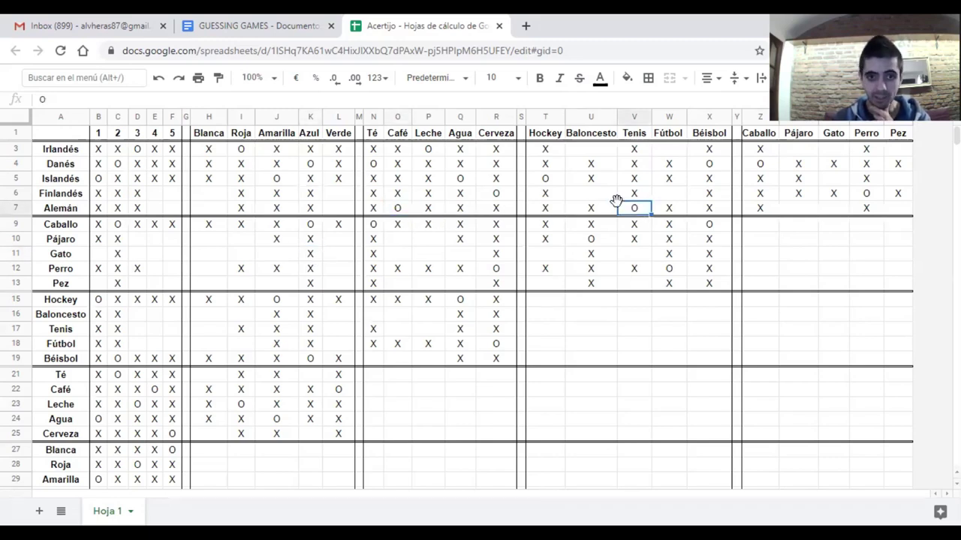
left_click(398, 210)
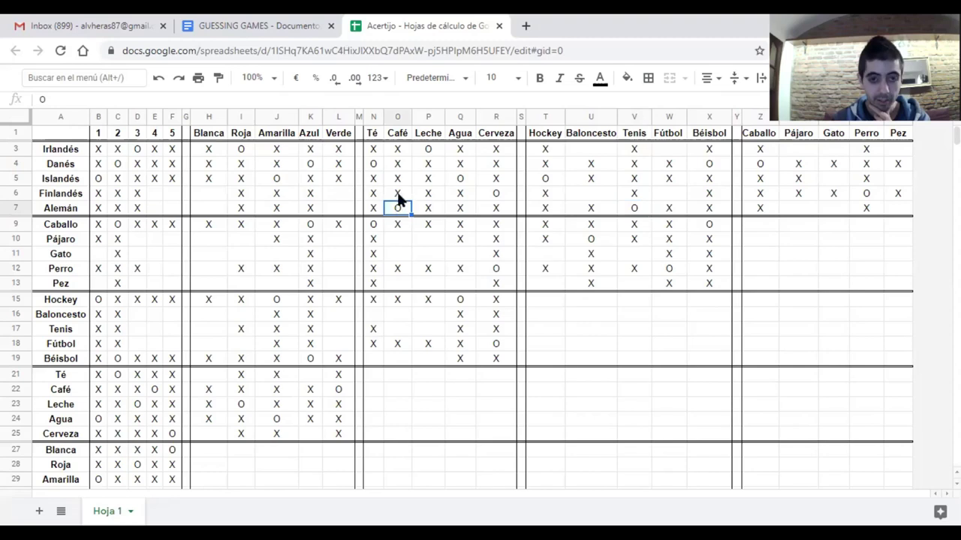
left_click(398, 136)
left_click(393, 332)
type("O")
Mark X for Baloncesto and Béisbol under Café, and X for Tenis under Leche
left_click(398, 318)
type("X")
left_click(397, 359)
type("X")
left_click(429, 328)
type("X")
left_click(499, 359)
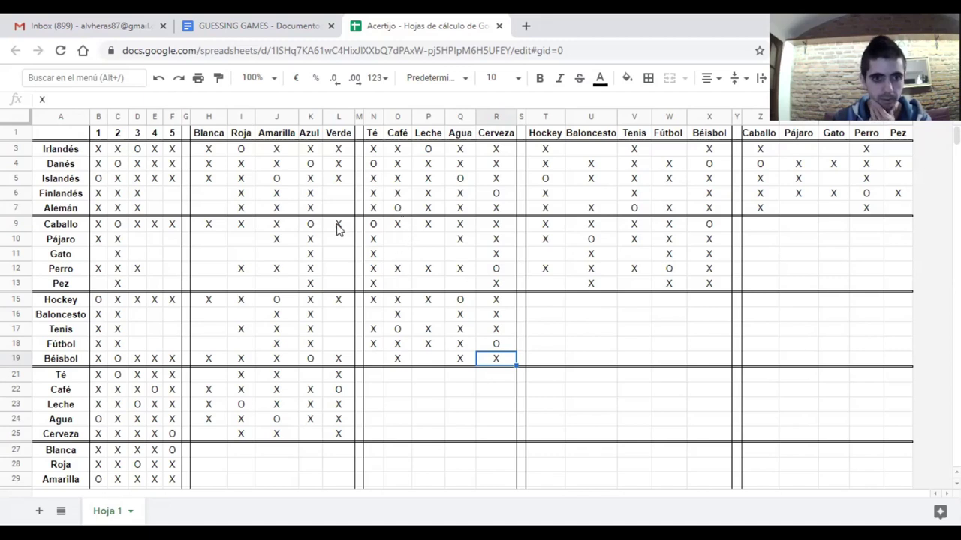
Check the Tenis column's animal marks against Alemán, and mark X in the Alemán row under Pájaro
left_click(634, 211)
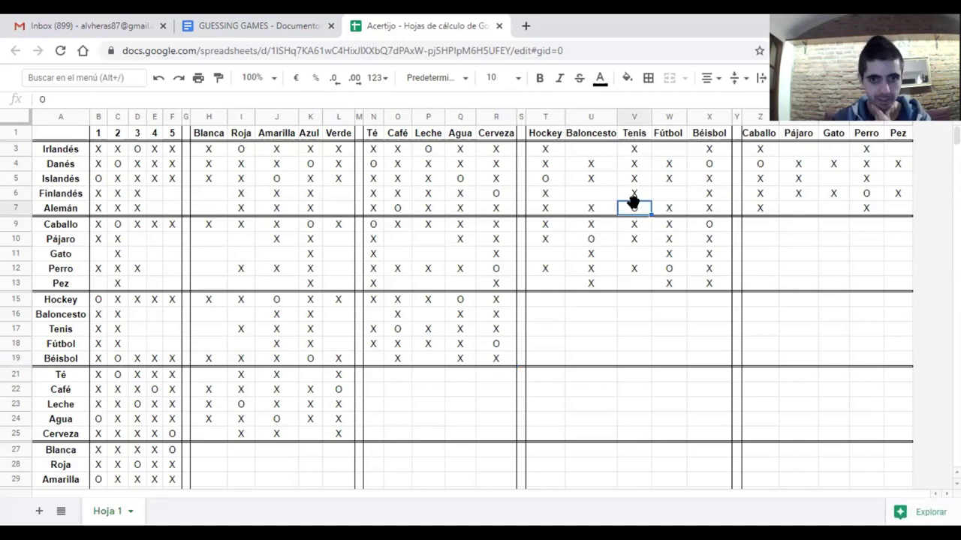
left_click(634, 122)
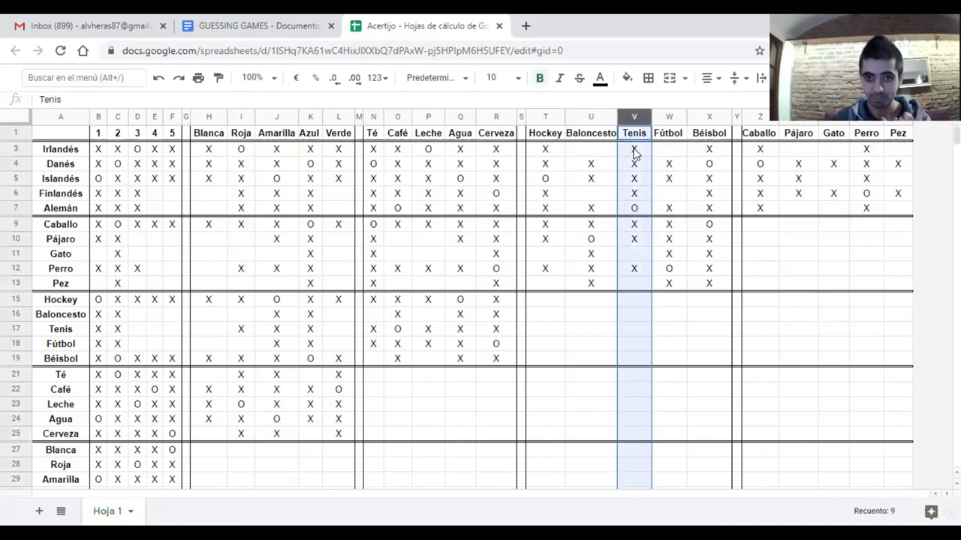
left_click(635, 230)
left_click(635, 238)
left_click(634, 268)
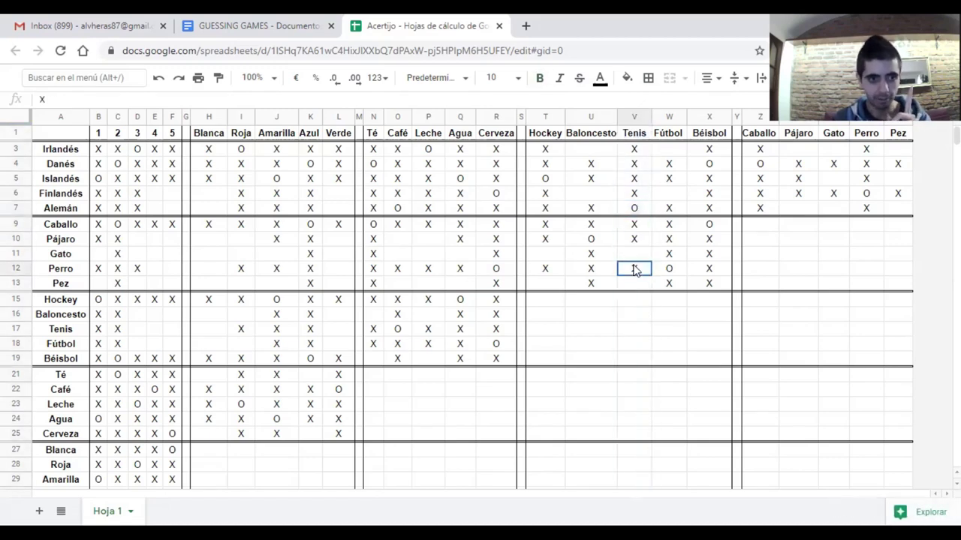
left_click(758, 209)
left_click(866, 210)
left_click(786, 212)
type("X")
left_click(776, 269)
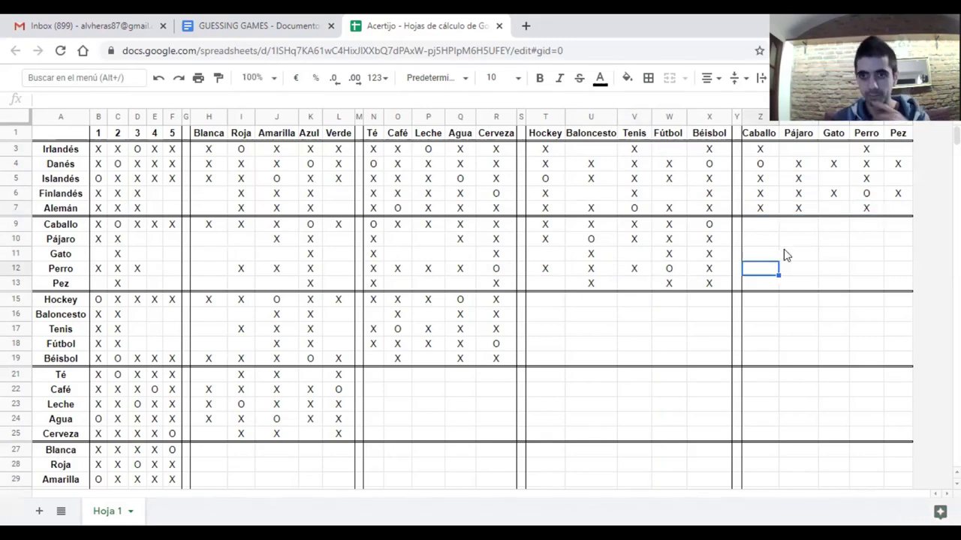
In the Irlandés row, mark O under Pájaro and X under Gato and Pez
left_click(800, 211)
left_click(797, 149)
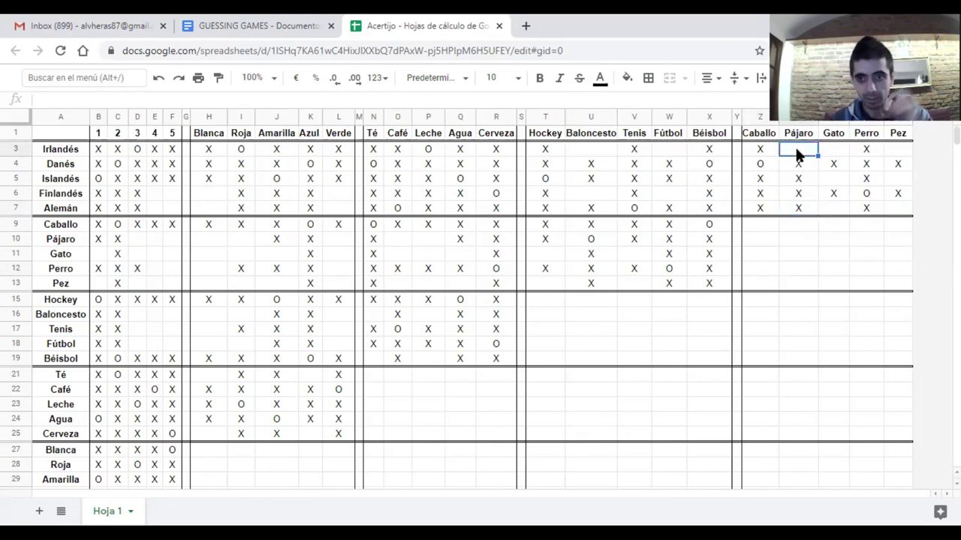
type("O")
left_click(833, 149)
type("X")
left_click(896, 150)
type("X")
left_click(736, 193)
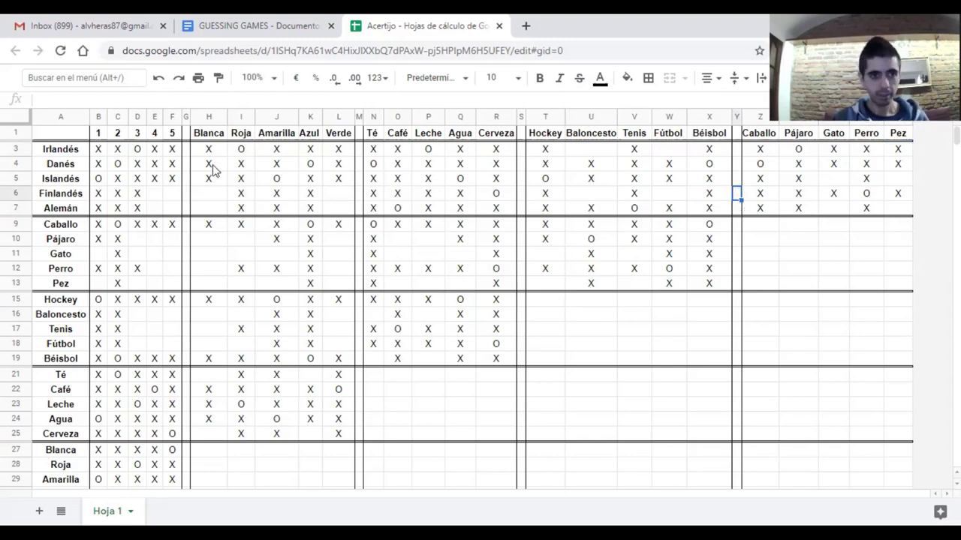
Check Irlandés's Pájaro and house marks, and in column 3 mark O for Pájaro and X for Gato and Pez
left_click(64, 153)
left_click(799, 150)
type("O")
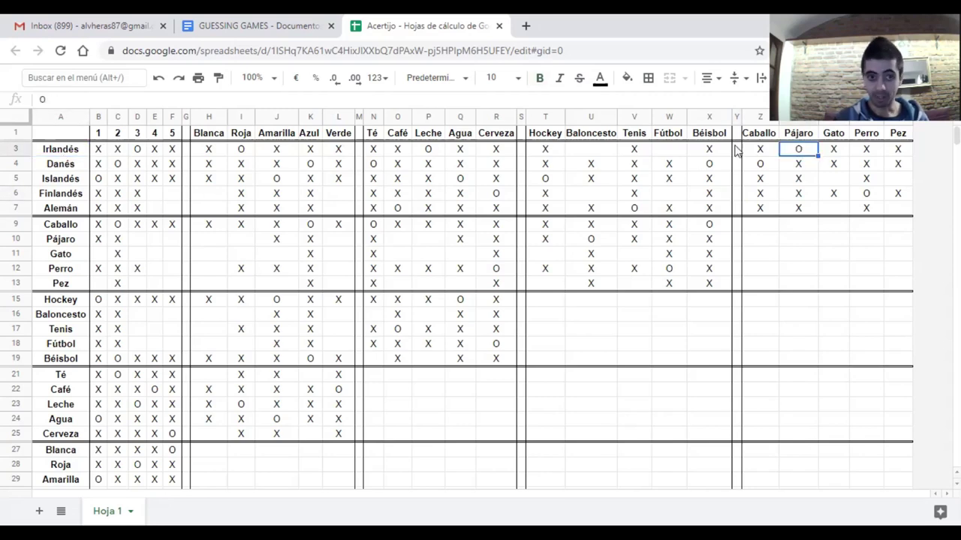
left_click(138, 150)
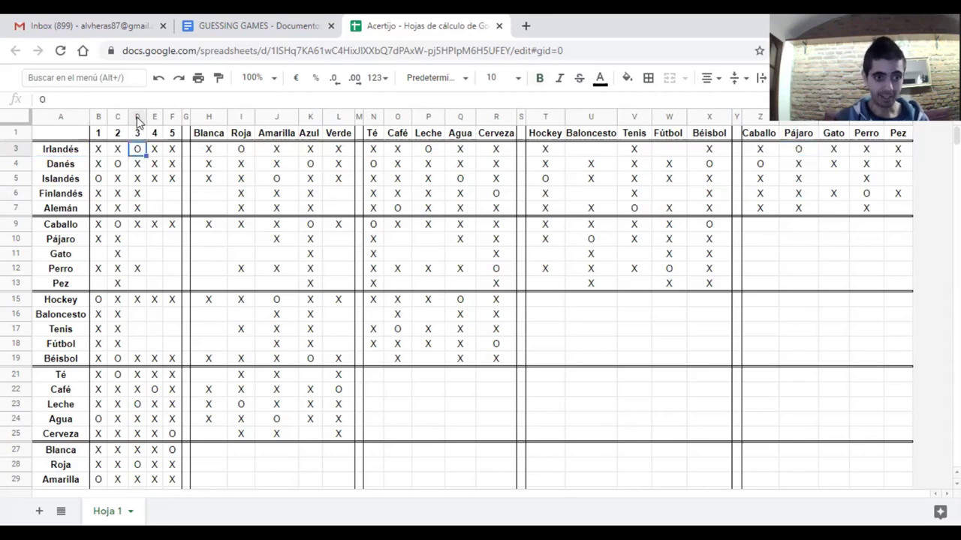
left_click(142, 244)
type("O")
key("Return")
type("X")
key("Down")
key("Down")
type("X")
Mark X in the Pájaro row under houses 4 and 5
left_click(159, 239)
type("X")
left_click(172, 239)
type("X")
left_click(153, 270)
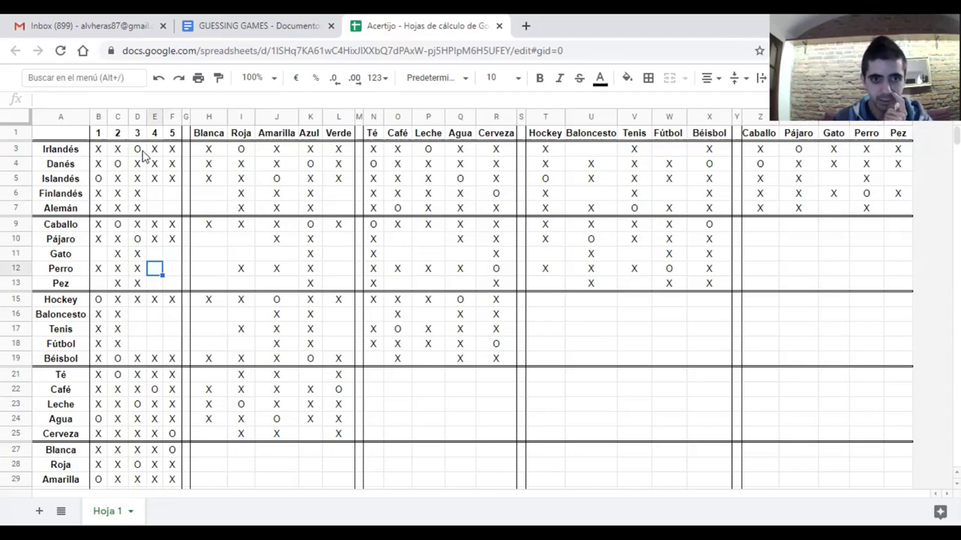
Check the Irlandés row's sport marks, and mark X for Tenis under house 3
left_click(59, 155)
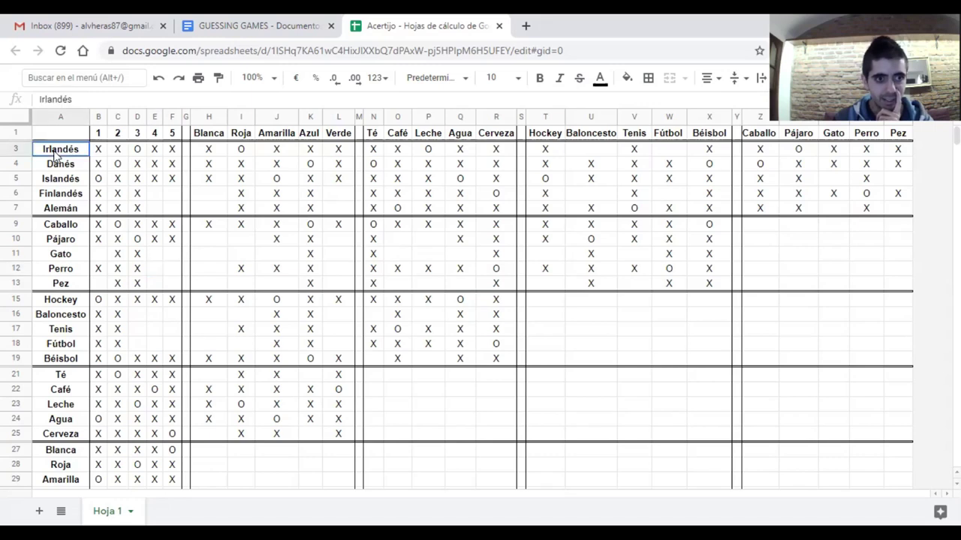
left_click(546, 149)
left_click(635, 150)
left_click(708, 150)
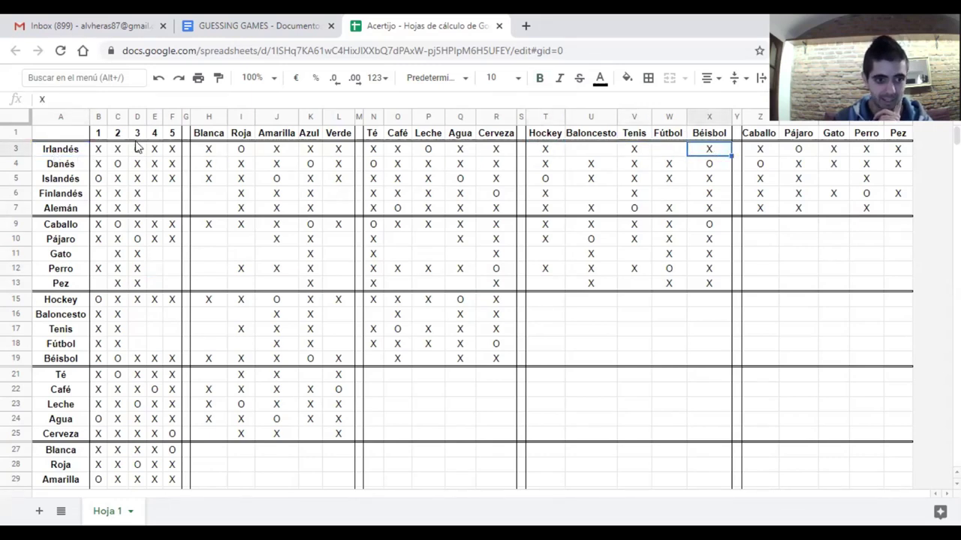
left_click(142, 299)
left_click(137, 328)
type("X")
left_click(141, 363)
left_click(241, 330)
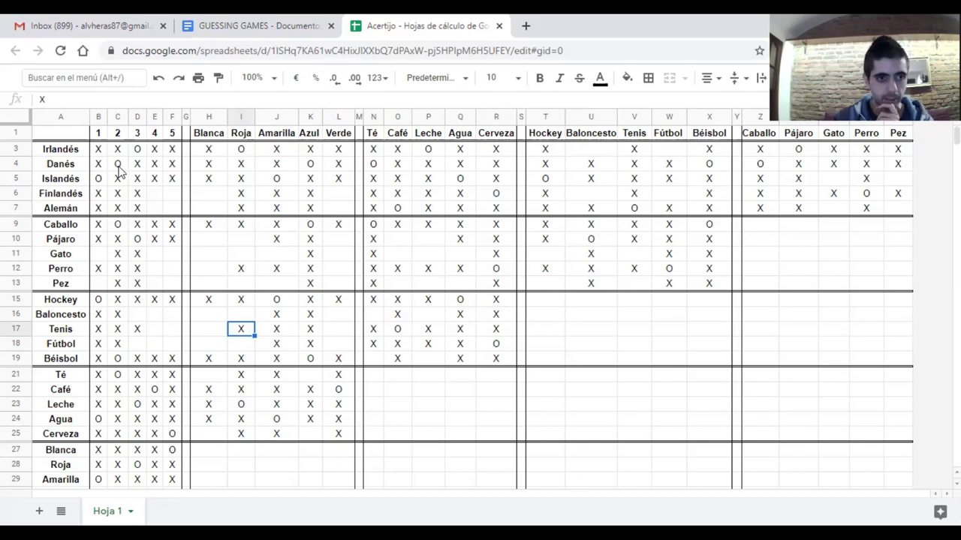
Check the Alemán row's Café and animal marks, and mark X for Pájaro and Perro under Café
left_click(98, 180)
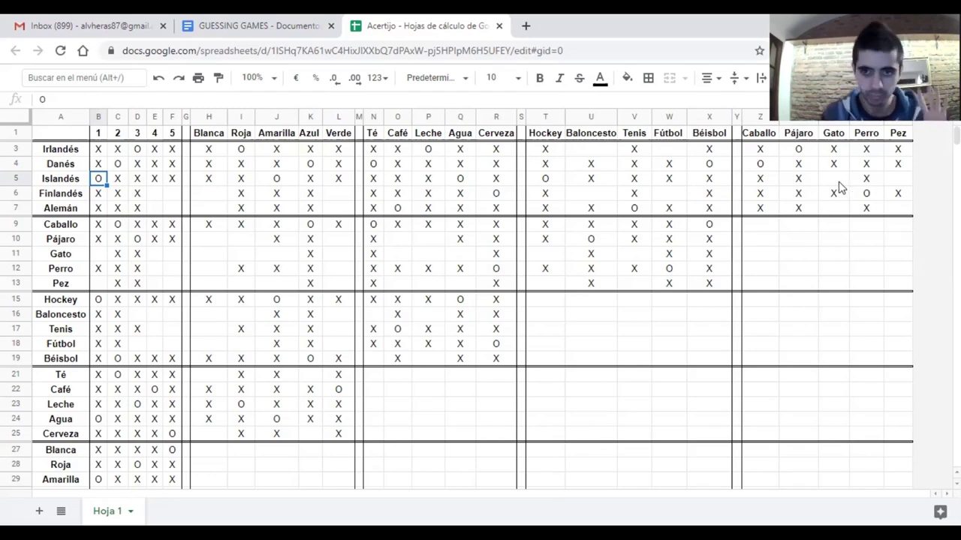
left_click(315, 359)
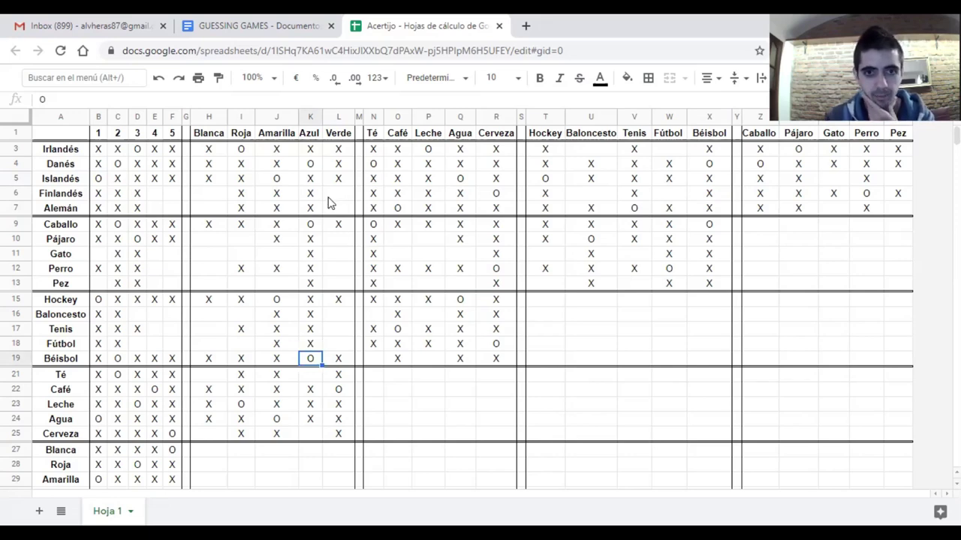
left_click(398, 210)
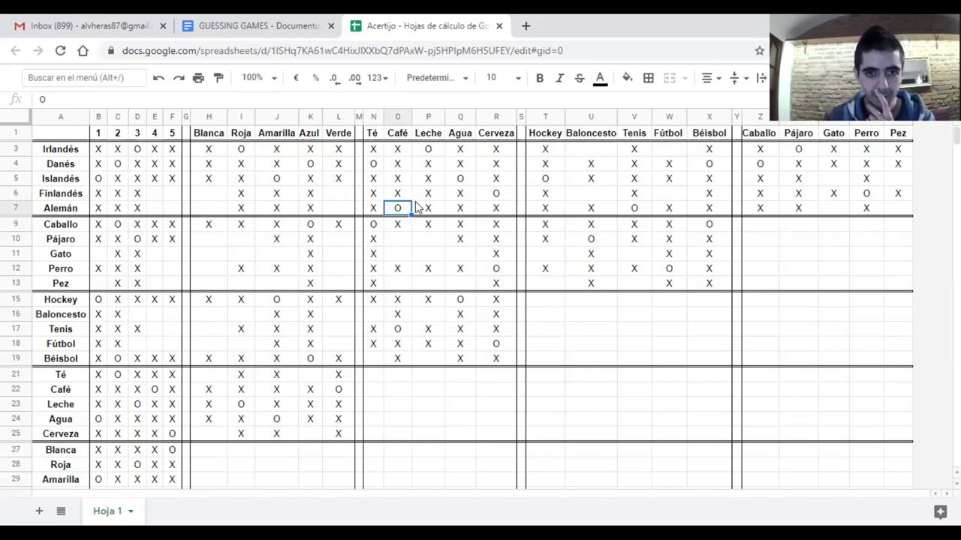
left_click(761, 209)
left_click(798, 210)
left_click(868, 210)
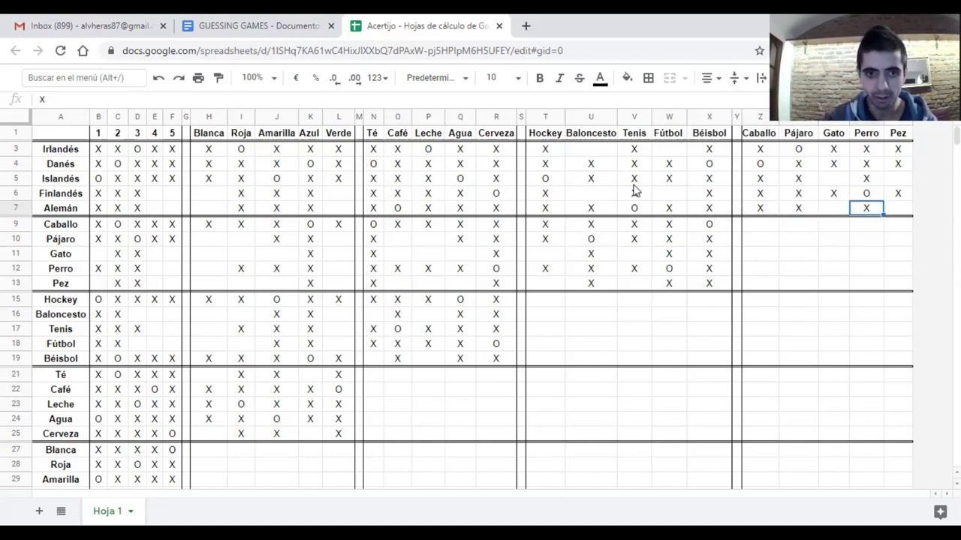
left_click(398, 213)
left_click(400, 225)
left_click(400, 240)
type("X")
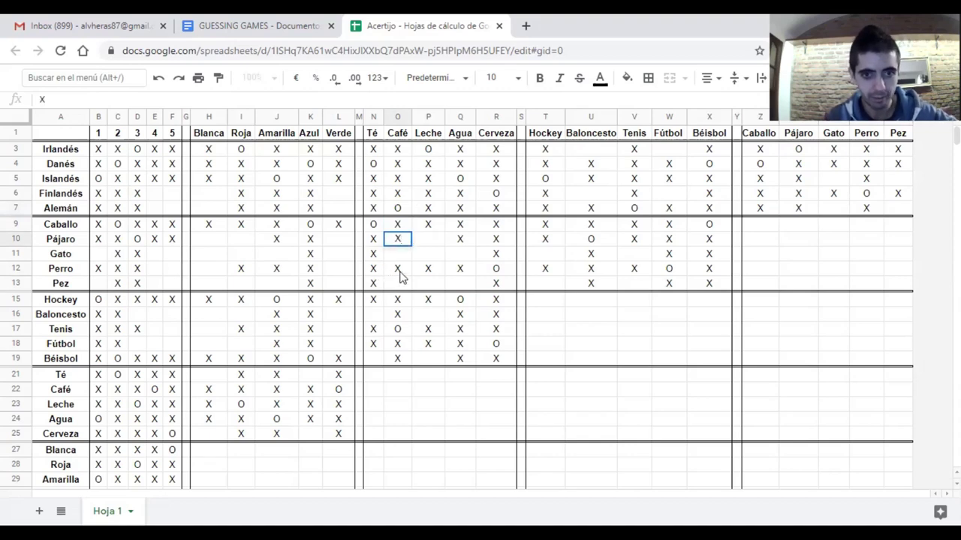
left_click(400, 270)
type("X")
In the Leche column, mark O for Pájaro and X for Gato and Pez
left_click(430, 240)
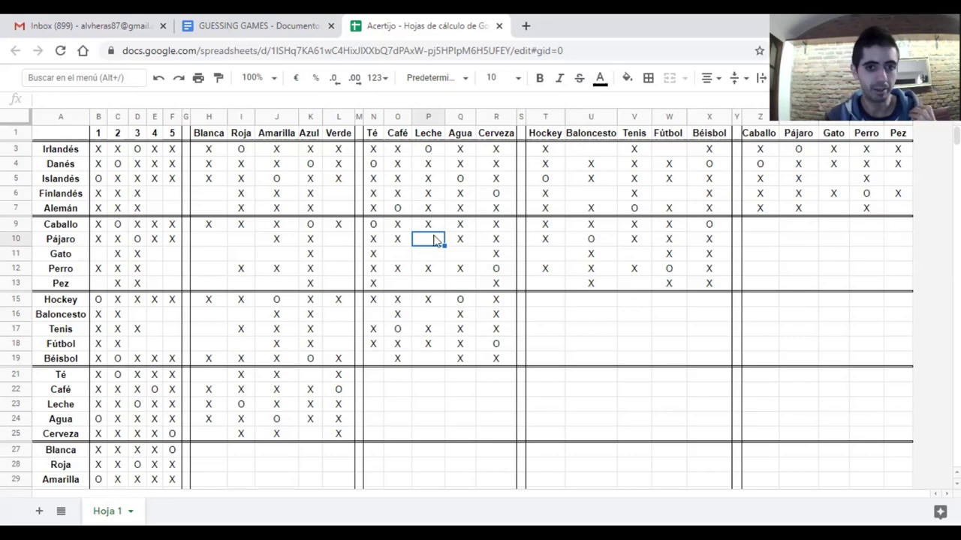
type("O")
left_click(425, 253)
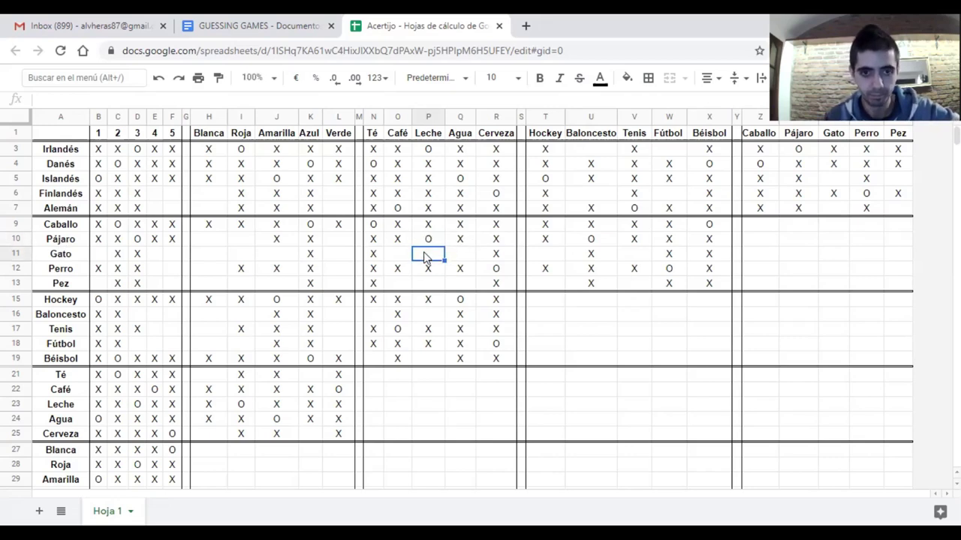
type("X")
key("Return")
type("X")
key("BackSpace")
key("Down")
type("X")
key("Return")
Compare the Leche column's marks for Irlandés, Pájaro and the sports with Irlandés's Pájaro mark
left_click(429, 152)
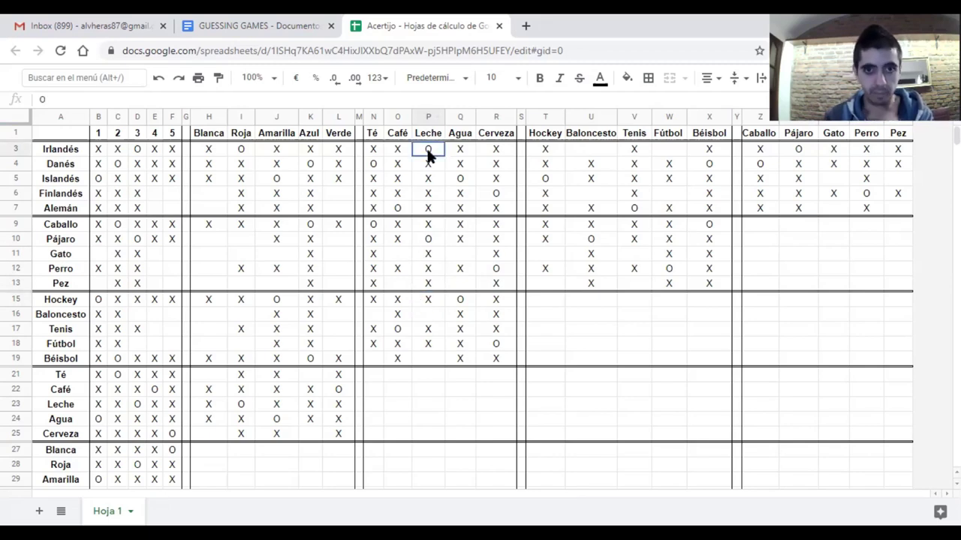
left_click(428, 239)
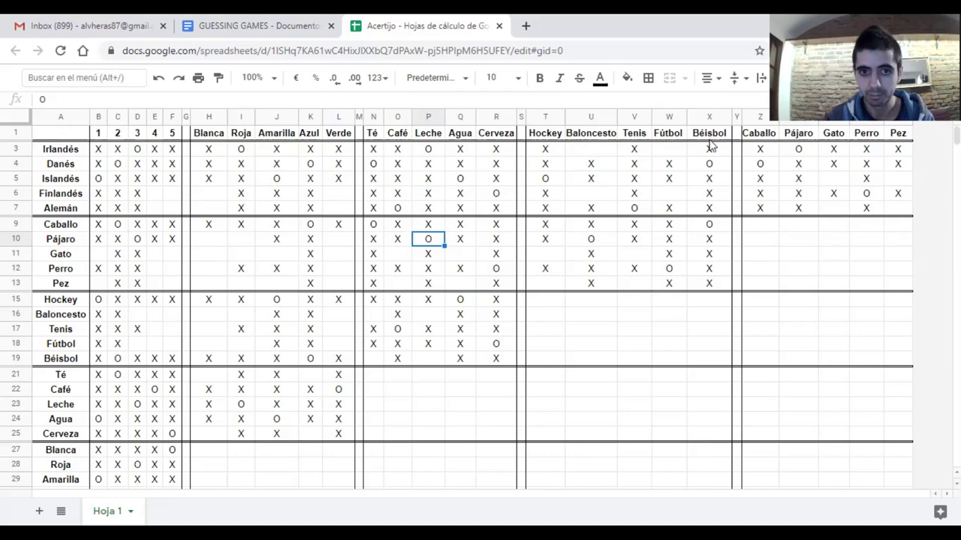
left_click(800, 153)
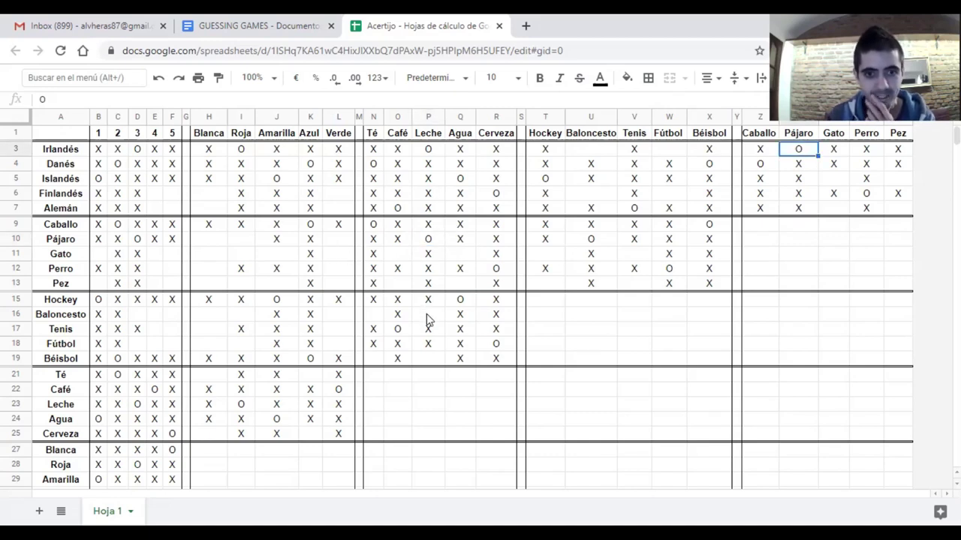
left_click(428, 151)
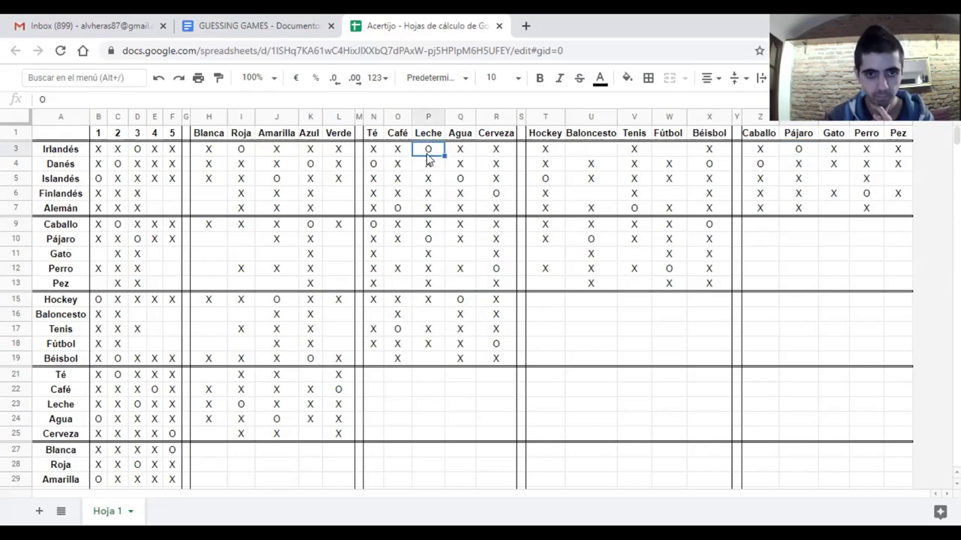
left_click(425, 119)
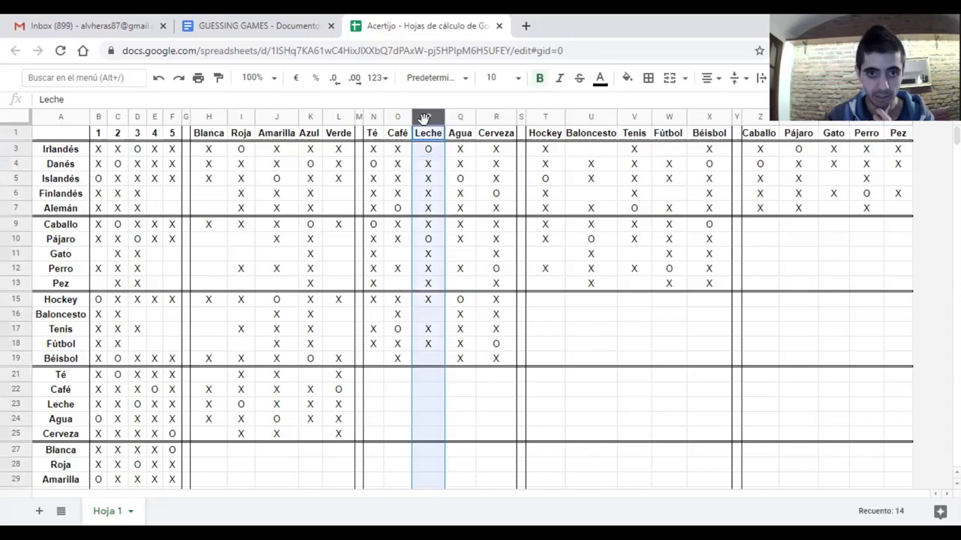
left_click(432, 301)
left_click(432, 328)
left_click(432, 344)
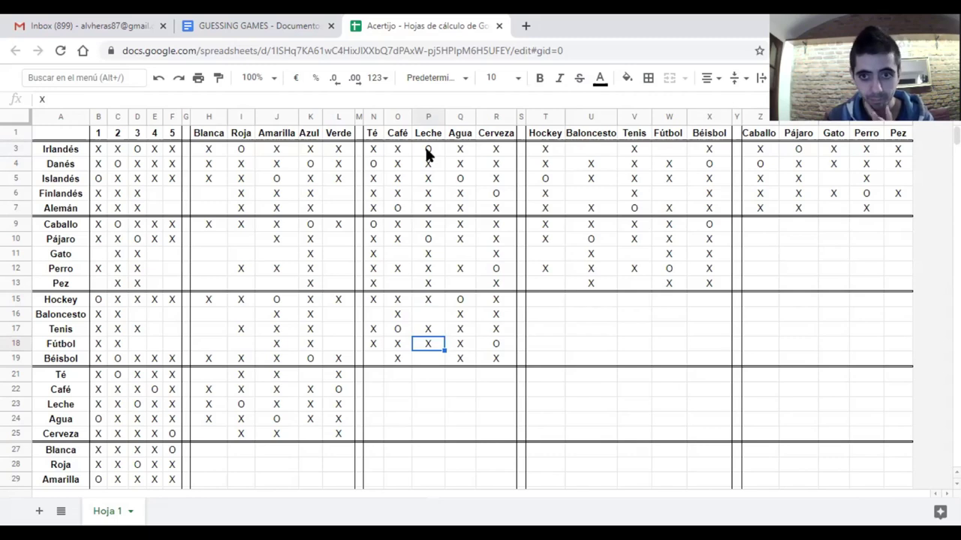
In the Irlandés row, mark X under Fútbol and O under Baloncesto
left_click(543, 152)
left_click(631, 149)
left_click(671, 147)
type("X")
left_click(629, 182)
left_click(595, 154)
type("O")
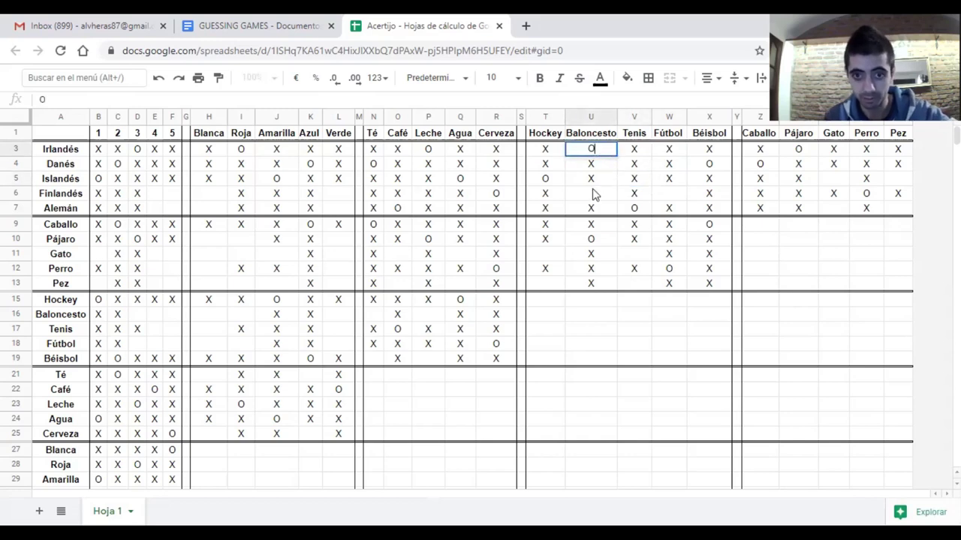
In the Finlandés row, mark X under Baloncesto and O under Fútbol
left_click(593, 193)
type("X")
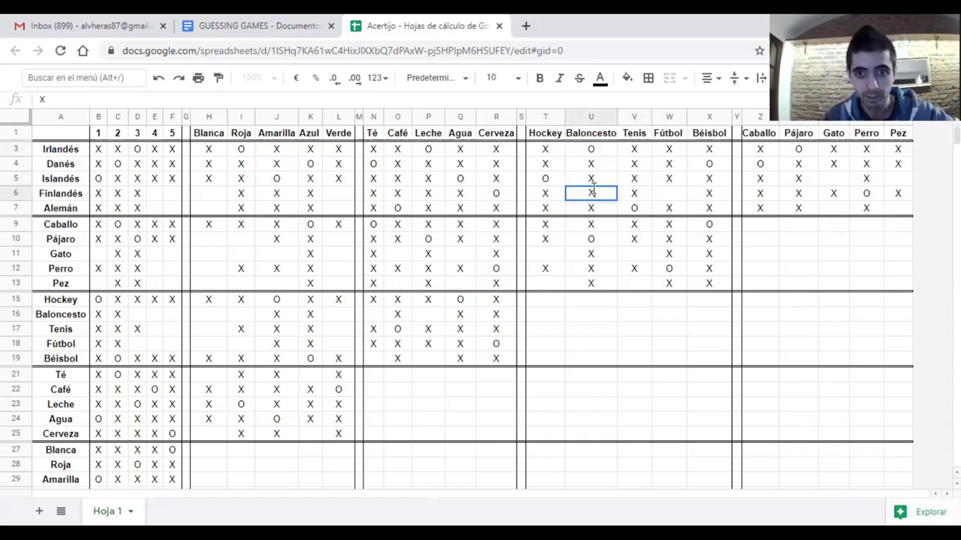
left_click(668, 197)
type("O")
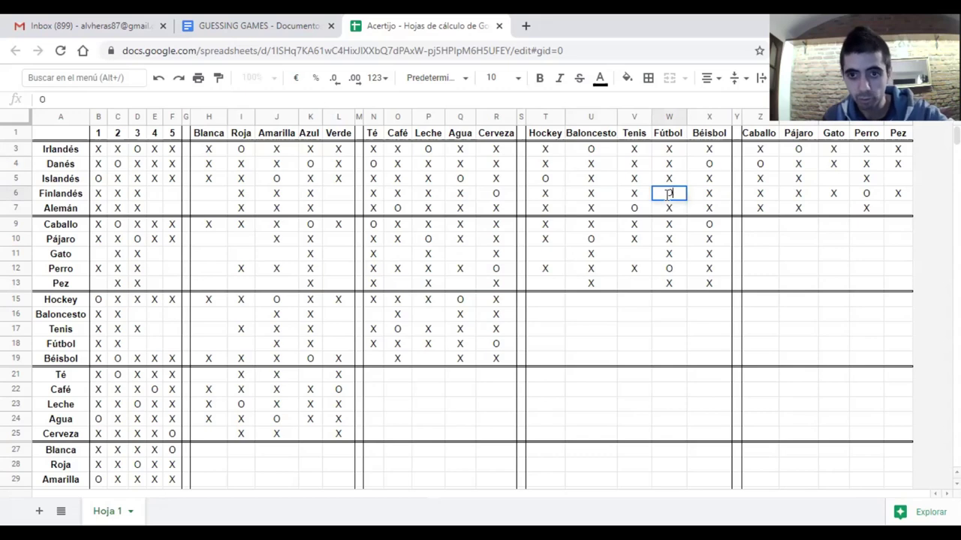
In the Baloncesto row, mark O under house 3 and X under 4 and 5, and mark X for Fútbol under 3
left_click(460, 284)
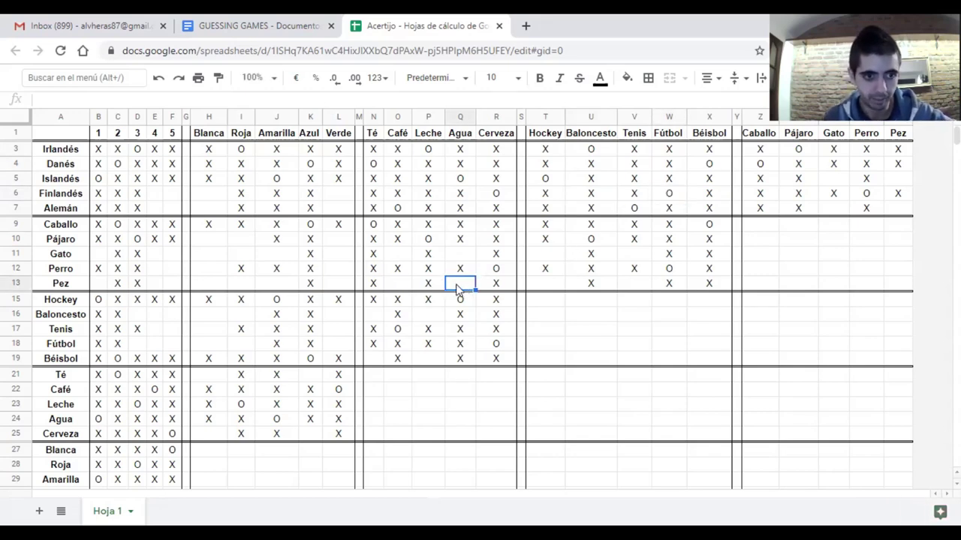
left_click(64, 152)
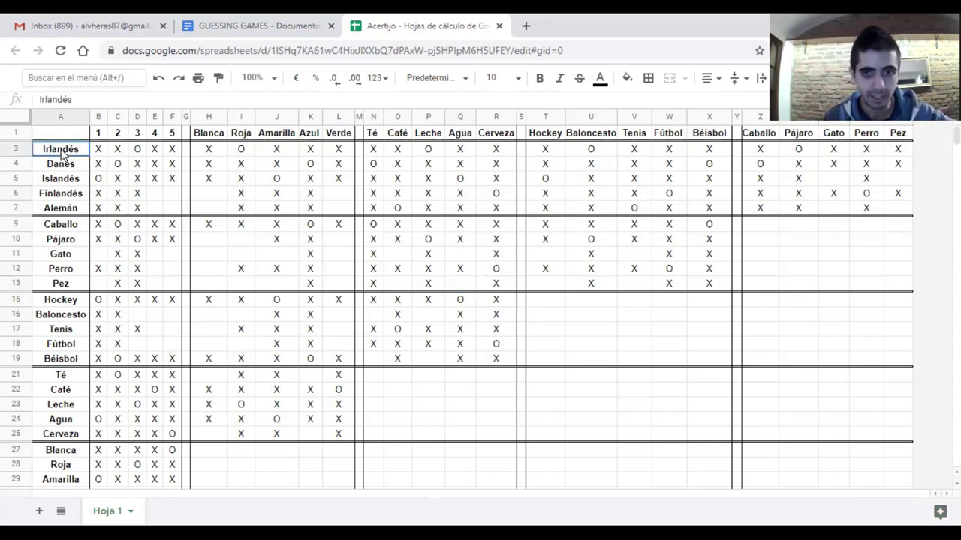
left_click(137, 135)
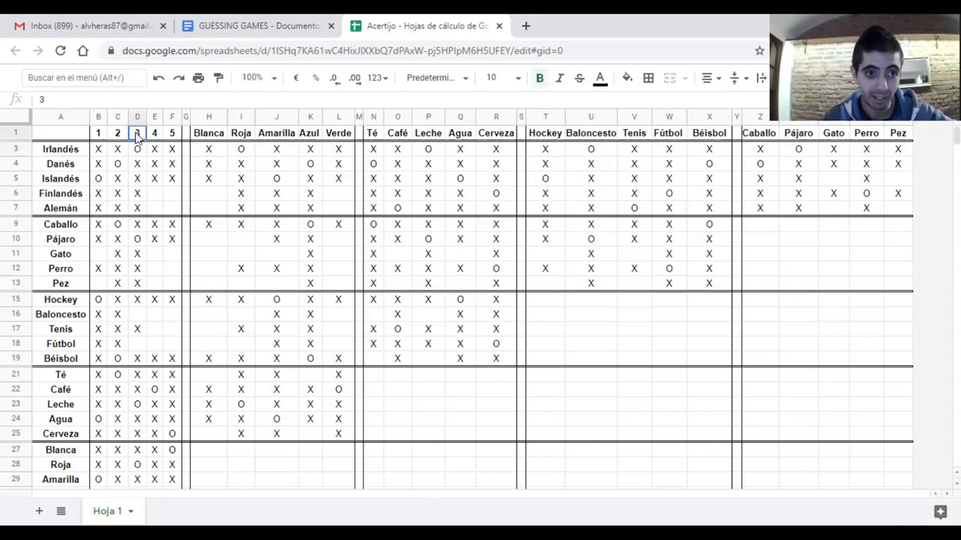
left_click(137, 314)
type("O")
left_click(135, 344)
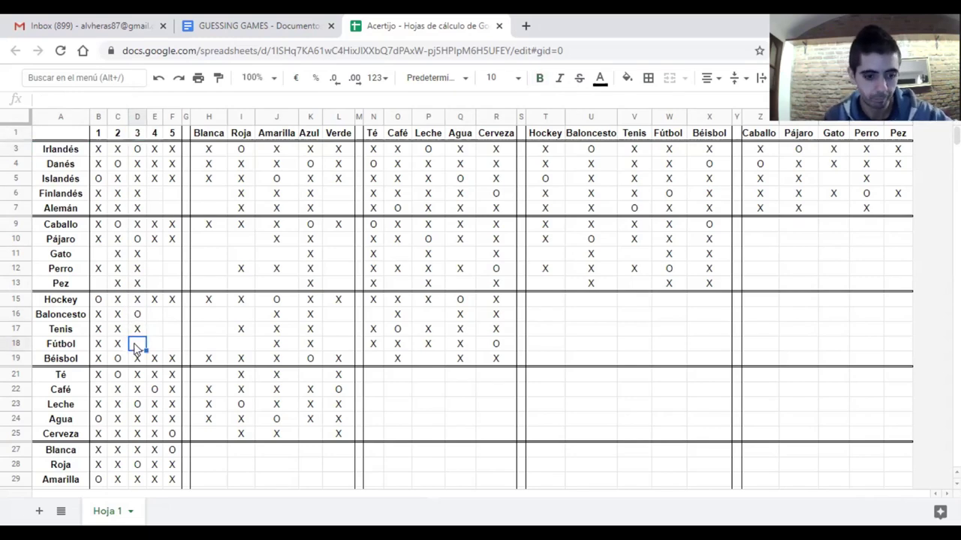
left_click(154, 314)
type("X")
key("Tab")
type("X")
left_click(260, 332)
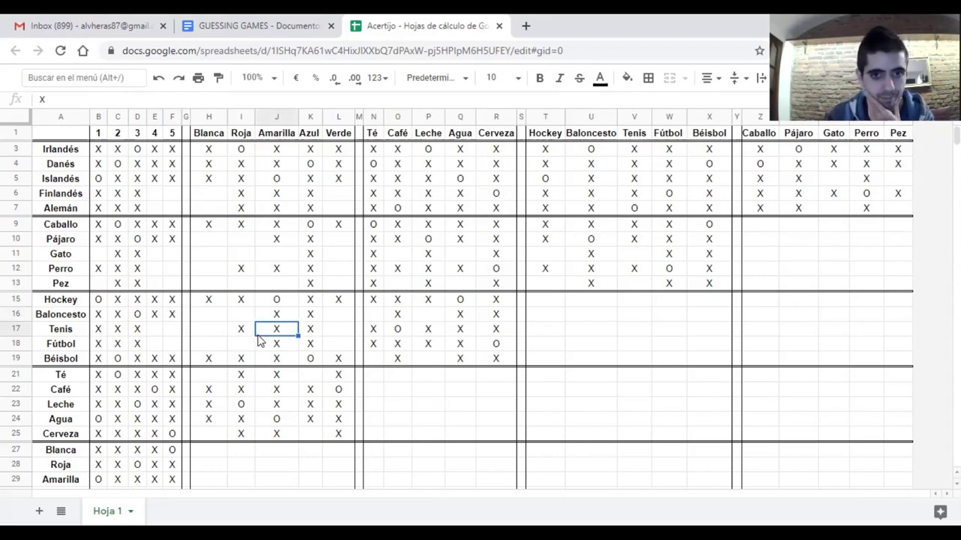
In the Baloncesto row, mark O under Roja and X under Verde and Blanca, and mark X for Fútbol under Roja
left_click(54, 155)
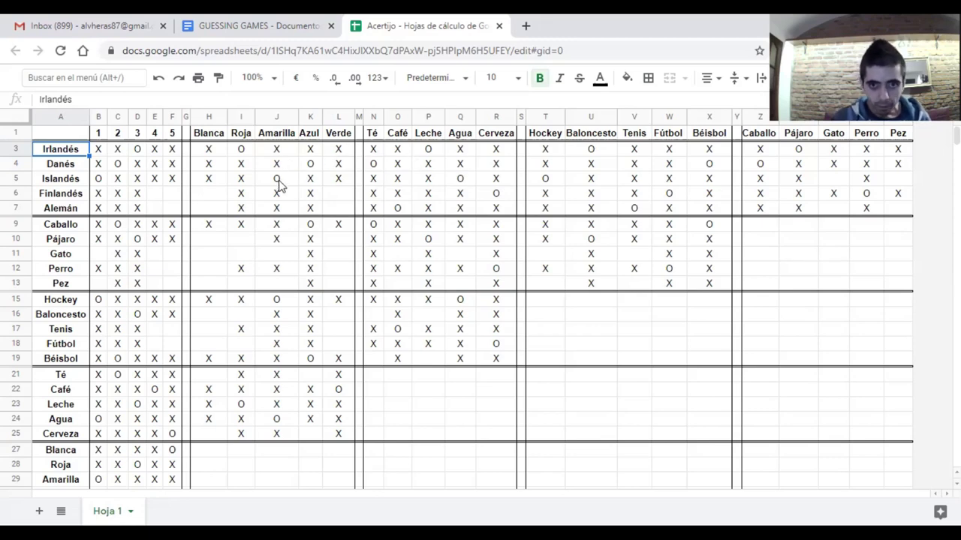
left_click(241, 154)
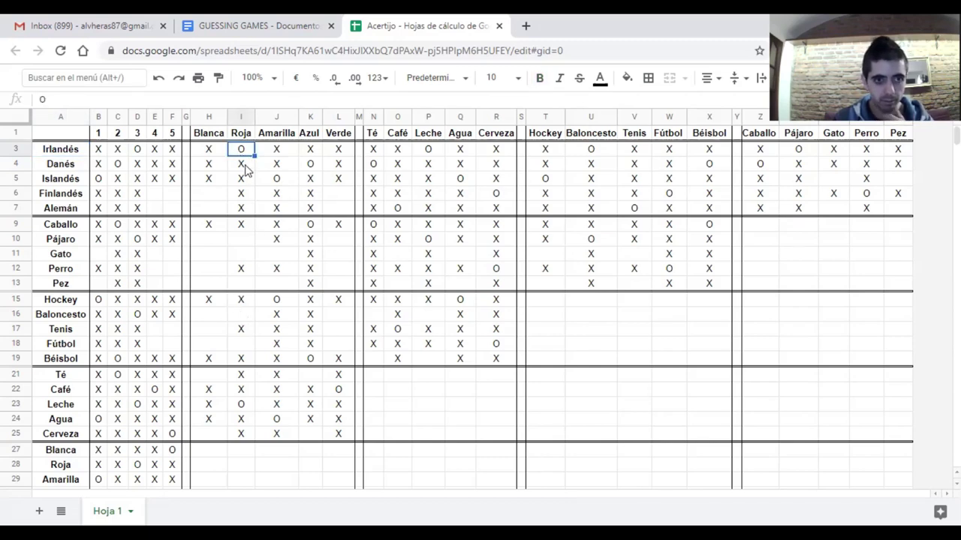
left_click(242, 315)
type("O")
left_click(250, 339)
left_click(334, 315)
type("X")
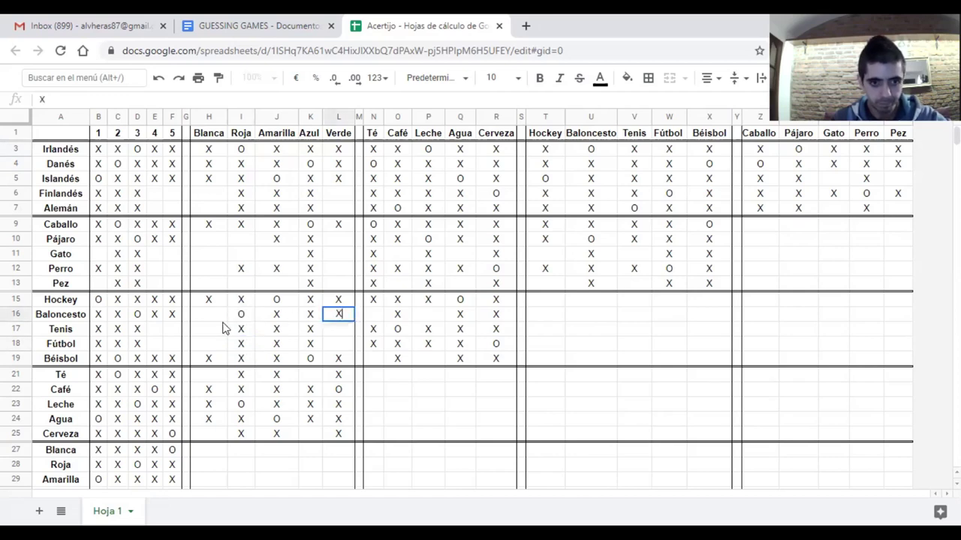
left_click(207, 317)
type("X")
left_click(390, 349)
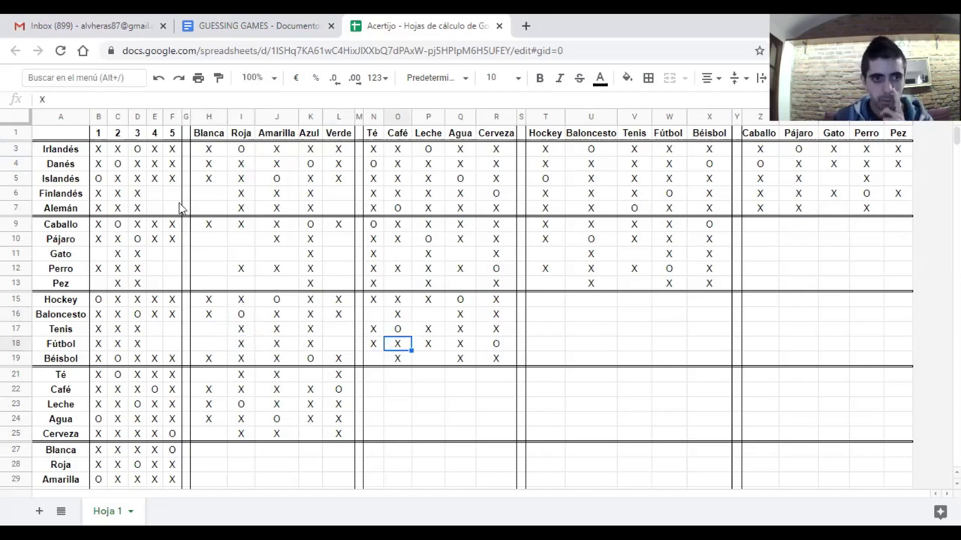
In the Roja column, mark O for Pájaro and X for Gato, Perro and Pez
left_click(73, 156)
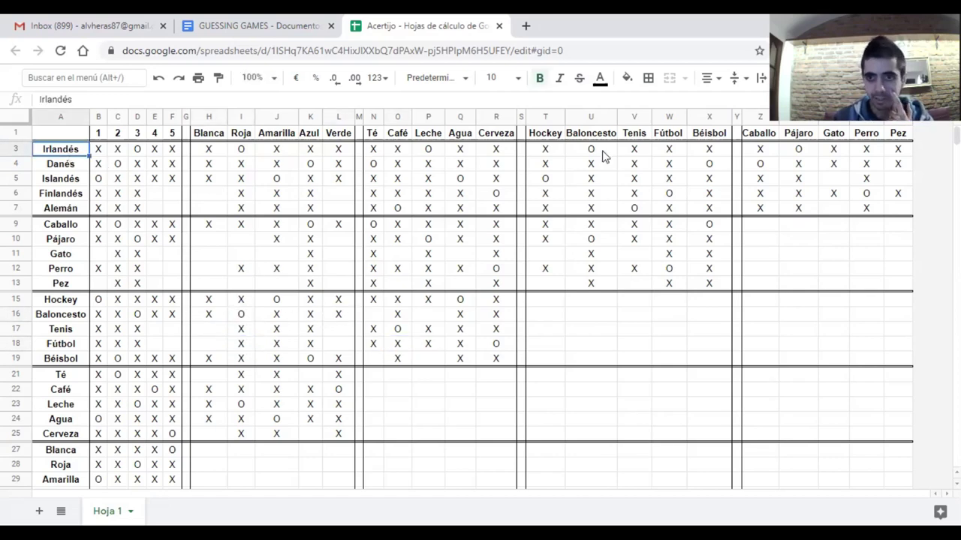
left_click(243, 138)
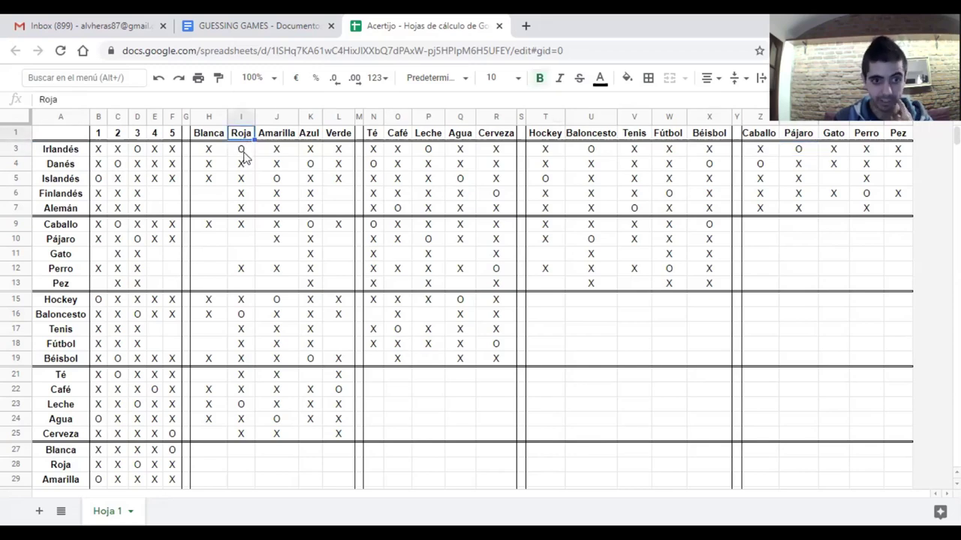
left_click(242, 240)
type("O")
key("Return")
type("X")
key("Return")
type("X")
key("Return")
In the Pájaro row, mark X under Blanca and Verde
left_click(220, 240)
type("X")
left_click(336, 240)
type("X")
left_click(280, 285)
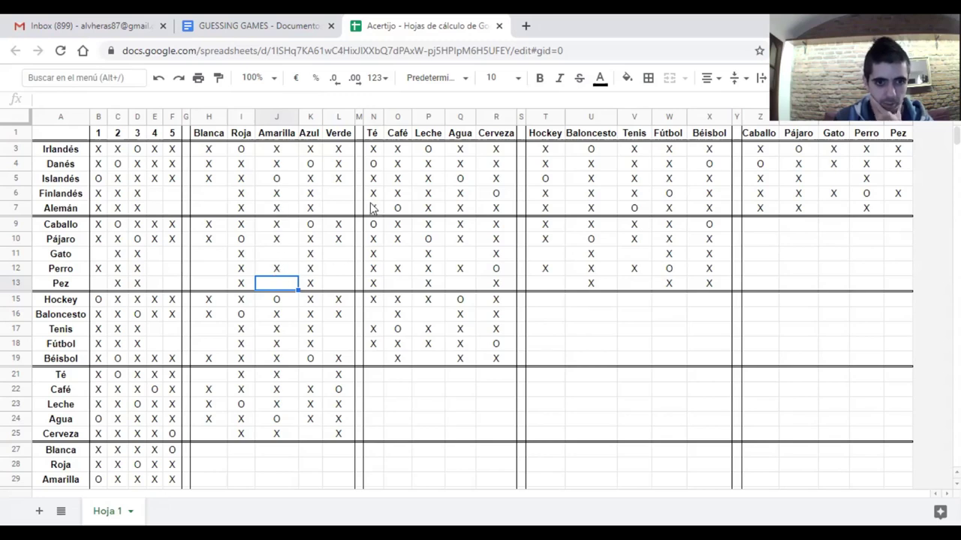
Mark Alemán with O under house 4 and X under 5, and Finlandés with X under 4 and O under 5
left_click(204, 274)
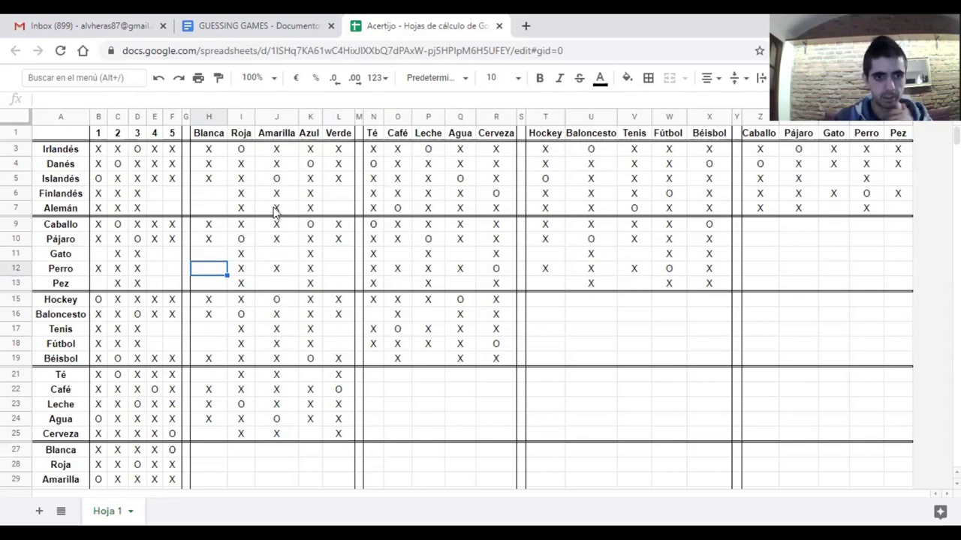
left_click(460, 181)
left_click(398, 208)
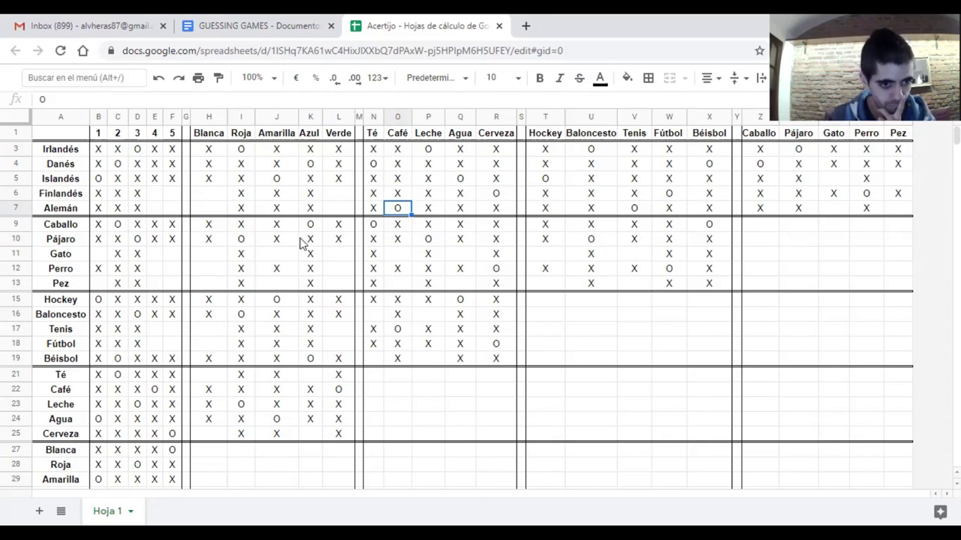
left_click(152, 394)
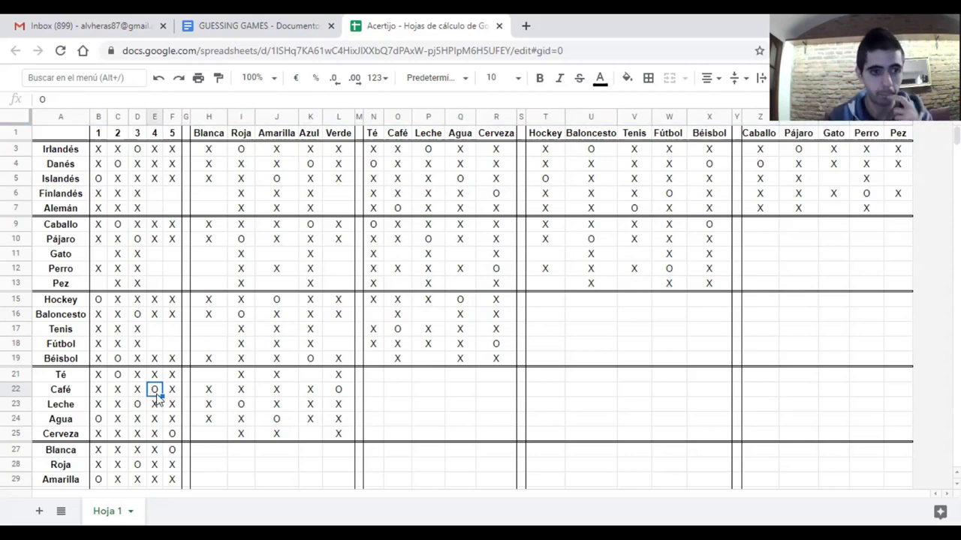
left_click(395, 209)
left_click(153, 210)
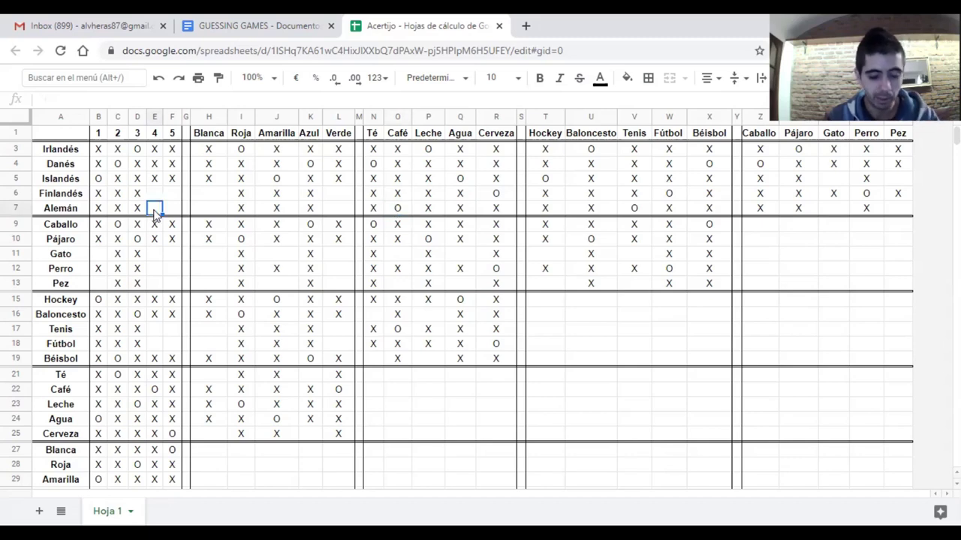
type("O")
left_click(153, 193)
type("X")
left_click(170, 198)
type("O")
left_click(209, 285)
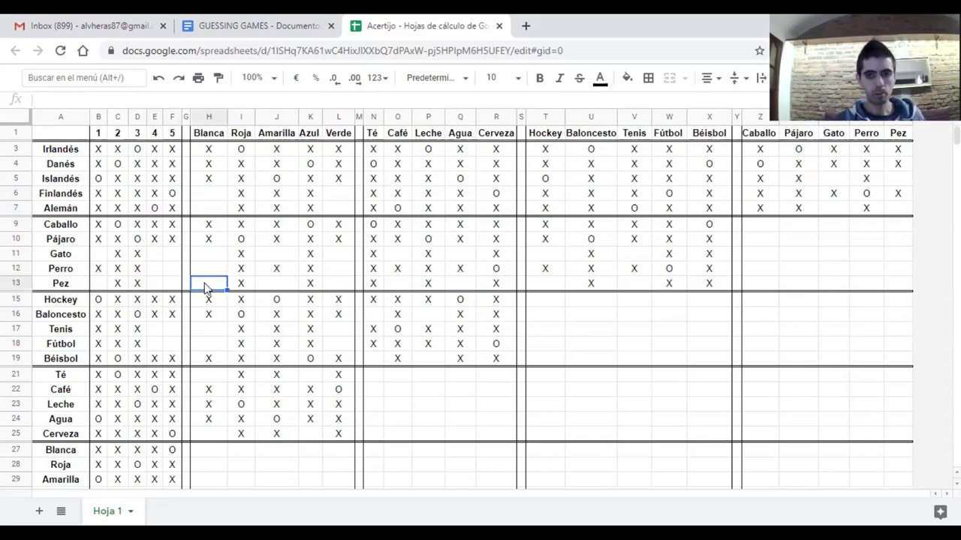
In the house 5 column, mark O for Perro and X for Gato and Pez, and mark X for Perro under 4
left_click(172, 195)
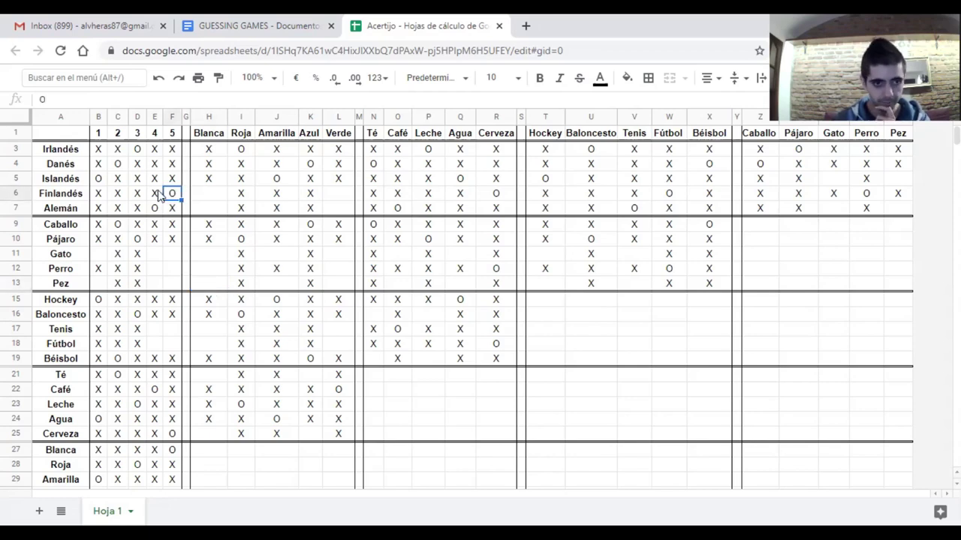
left_click(868, 196)
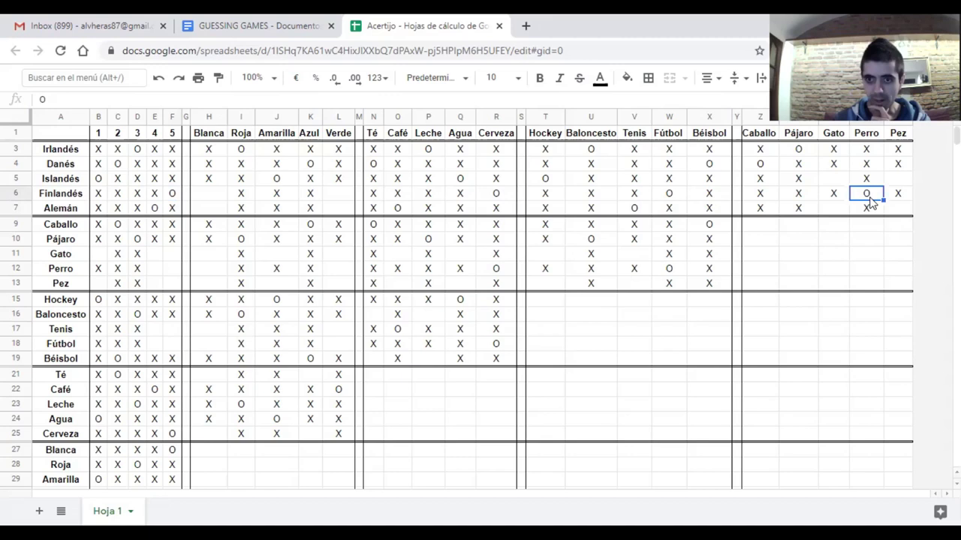
left_click(172, 270)
type("O")
left_click(173, 258)
type("X")
left_click(172, 283)
type("X")
left_click(175, 269)
left_click(236, 270)
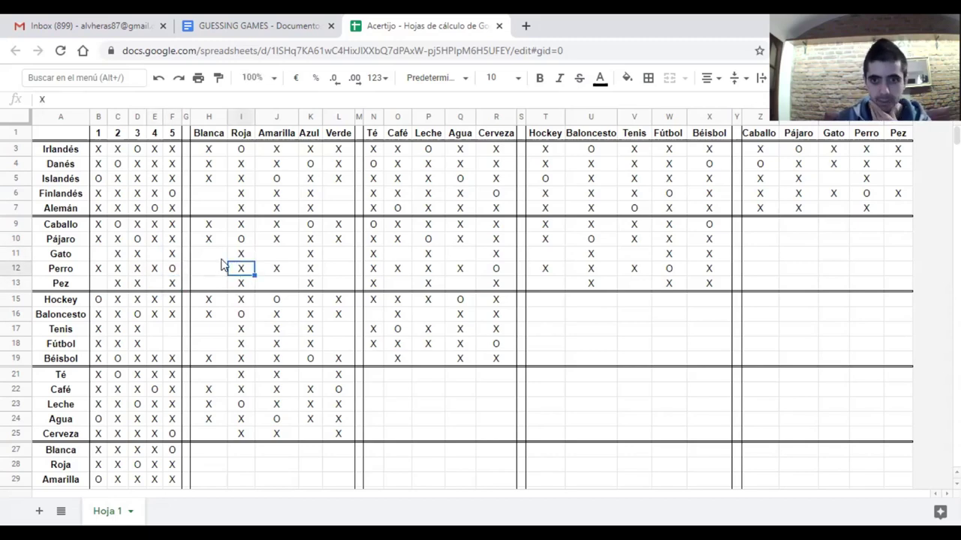
In the Blanca column, mark O for Finlandés and X for Alemán
left_click(168, 191)
left_click(167, 133)
scroll(167, 268, "down", 1)
scroll(169, 285, "up", 1)
left_click(174, 452)
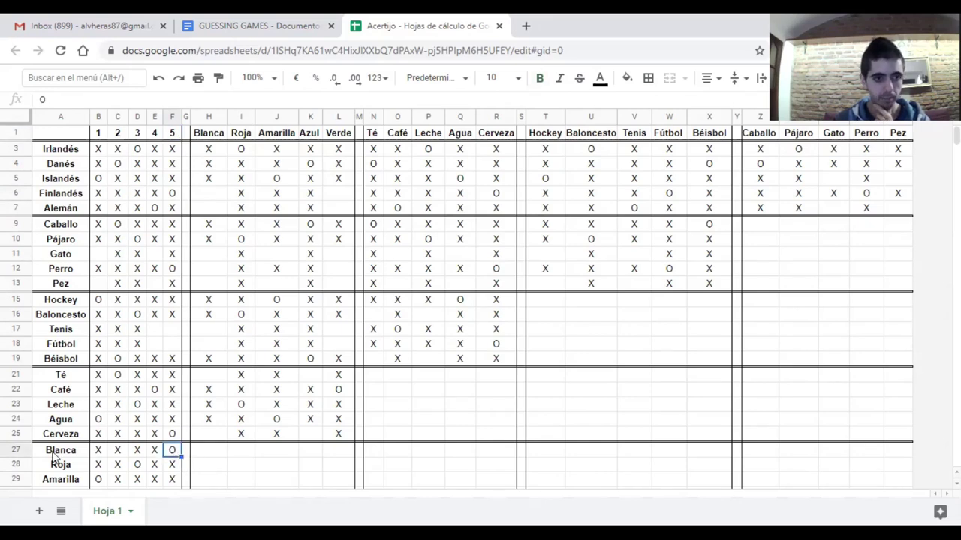
left_click(63, 195)
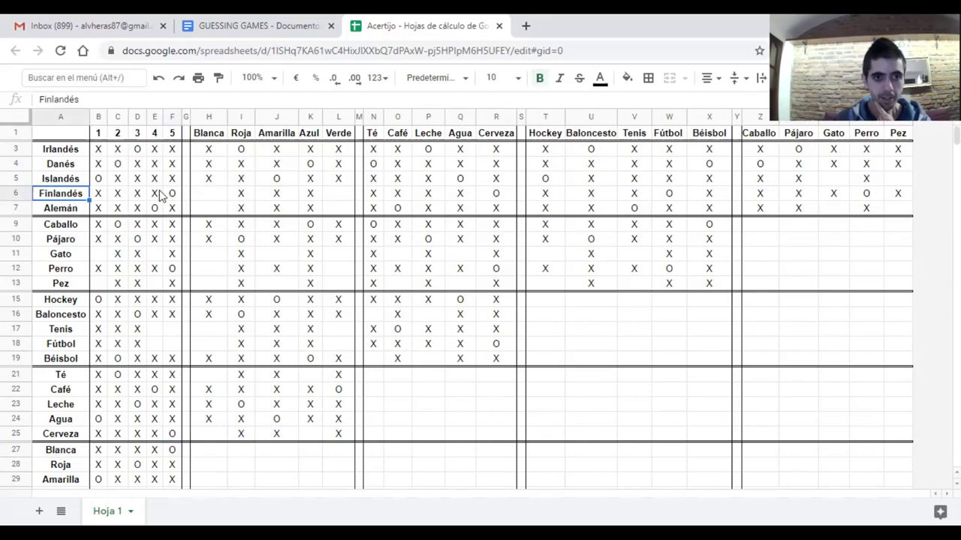
left_click(213, 195)
type("O")
key("Return")
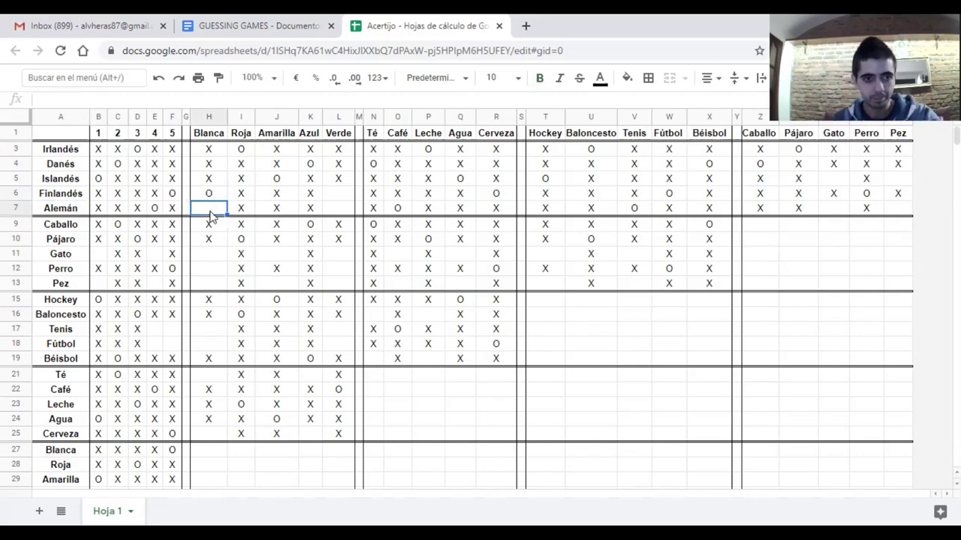
type("X")
In the Verde column, mark X for Finlandés and O for Alemán
left_click(339, 194)
type("X")
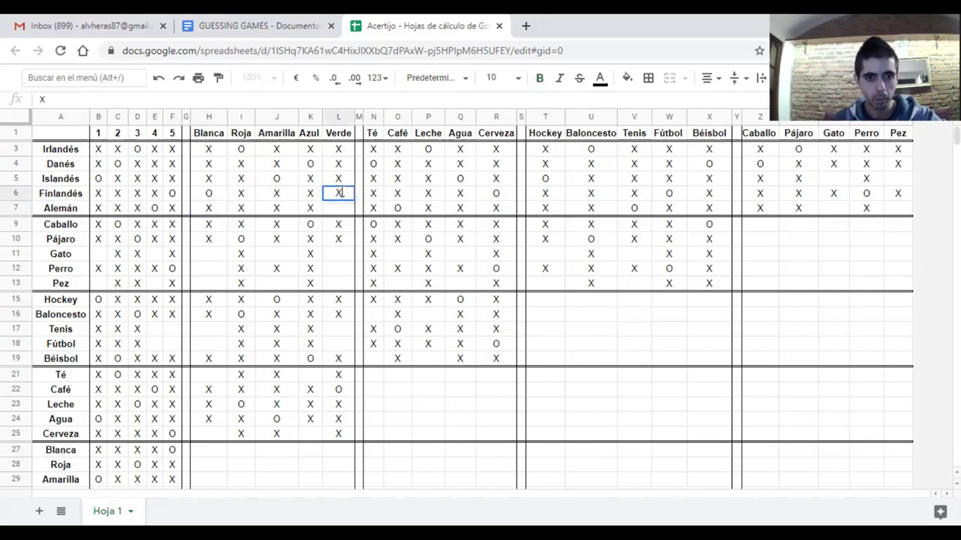
key("Return")
type("O")
left_click(278, 296)
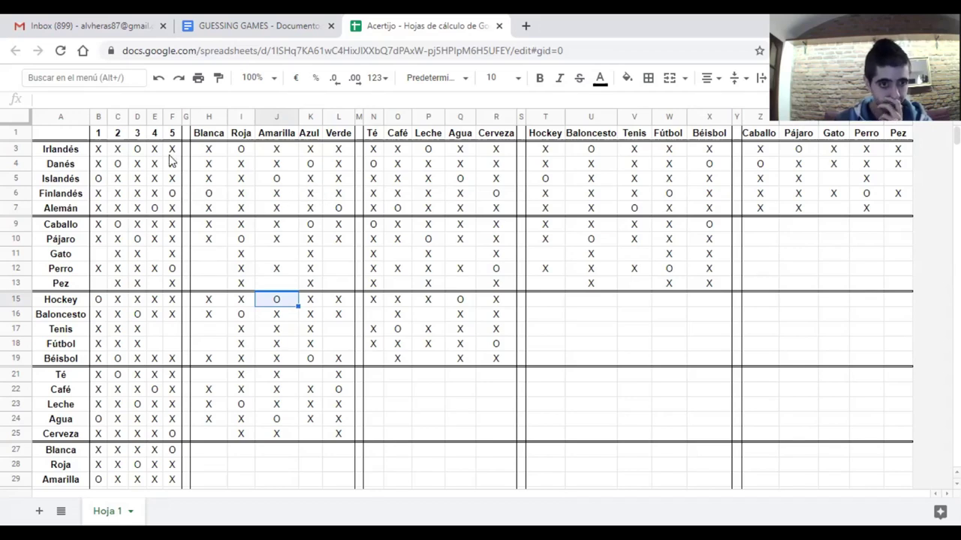
In the house 4 column, mark O for Tenis and X for Fútbol
scroll(167, 318, "down", 1)
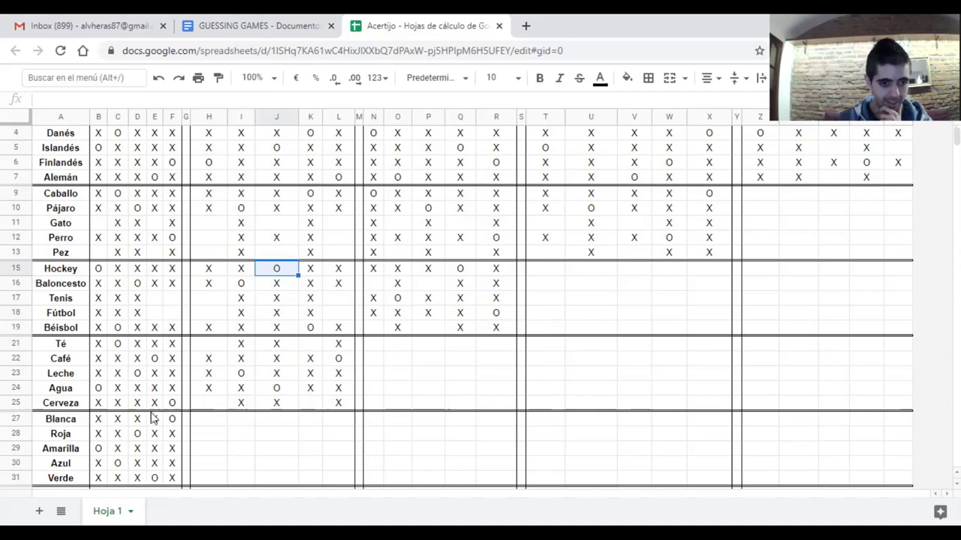
left_click(155, 479)
scroll(154, 398, "up", 1)
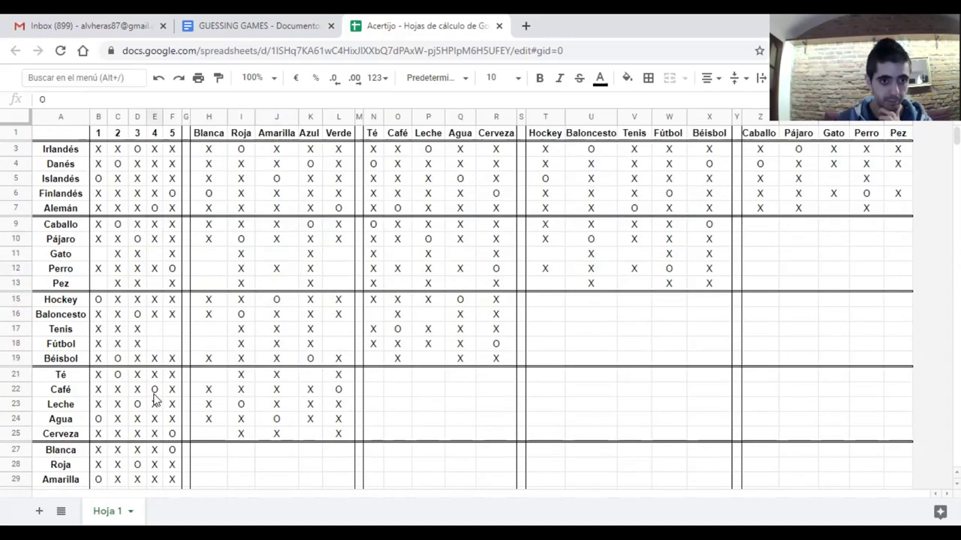
left_click(154, 209)
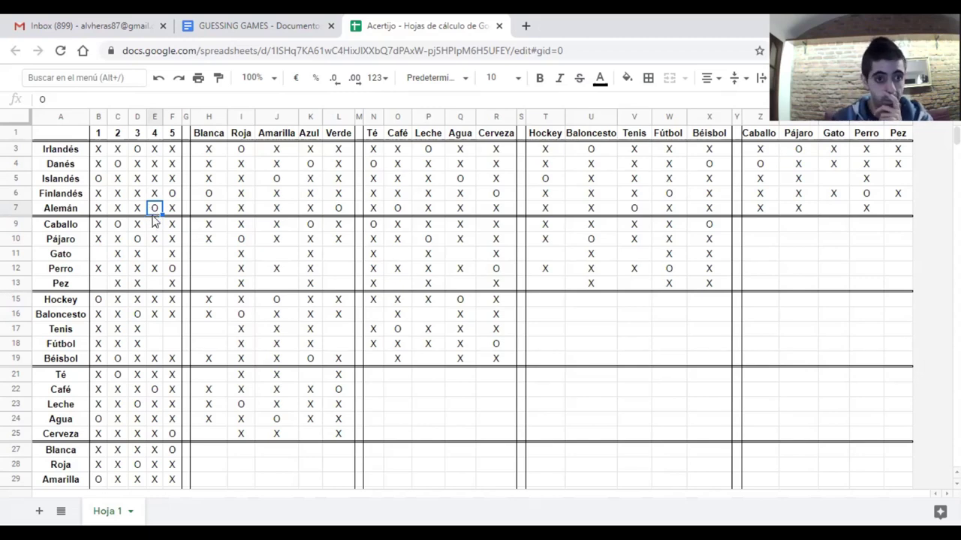
left_click(157, 302)
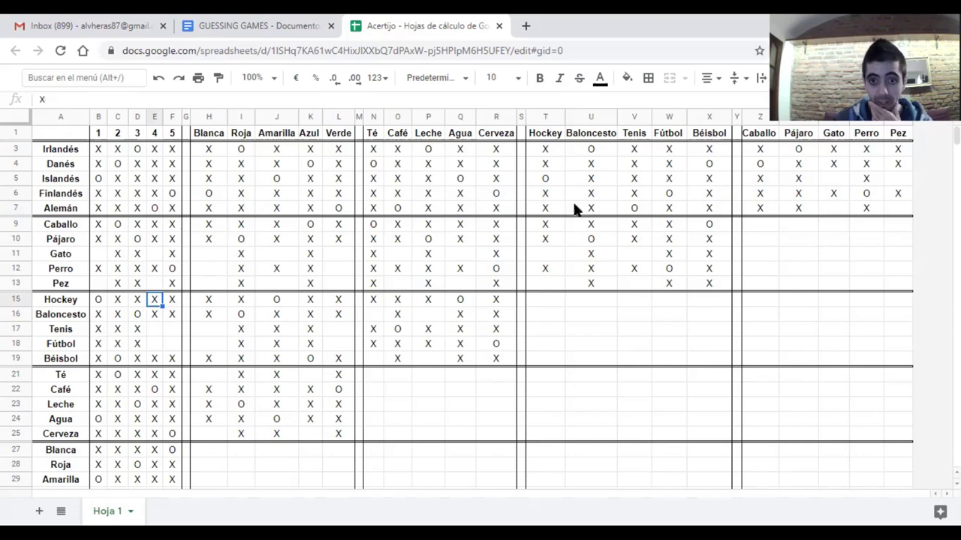
left_click(634, 208)
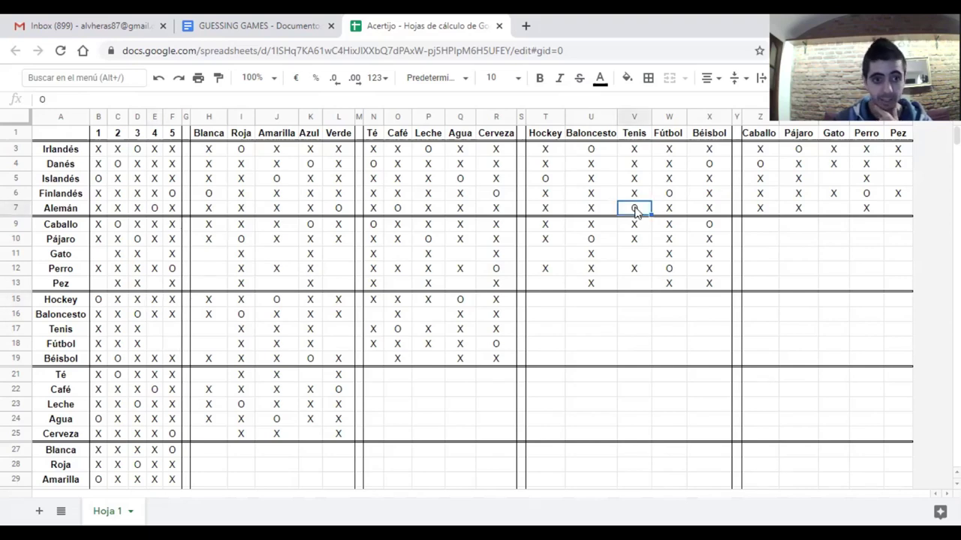
left_click(154, 134)
left_click(152, 334)
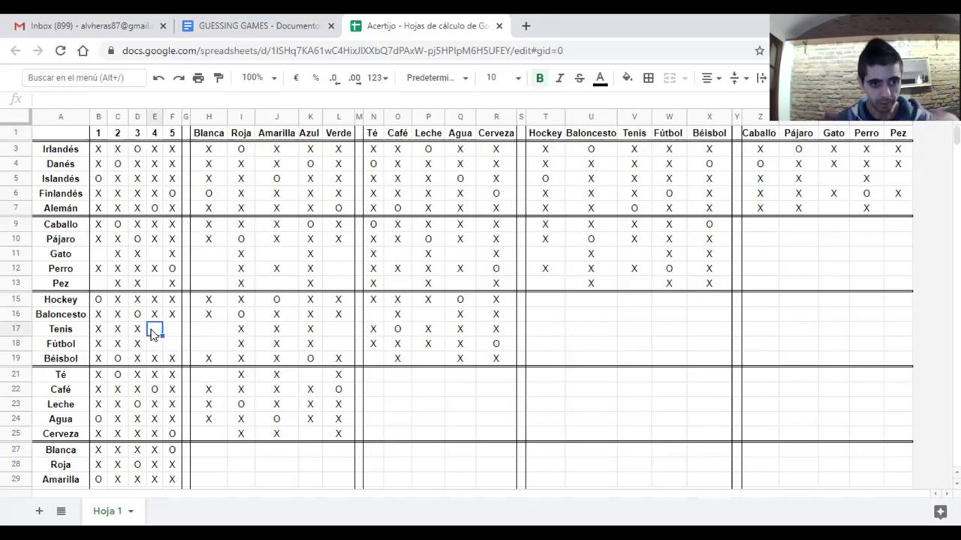
type("O")
key("Return")
type("X")
In the house 5 column, mark X for Tenis and O for Fútbol
left_click(169, 326)
type("X")
key("Return")
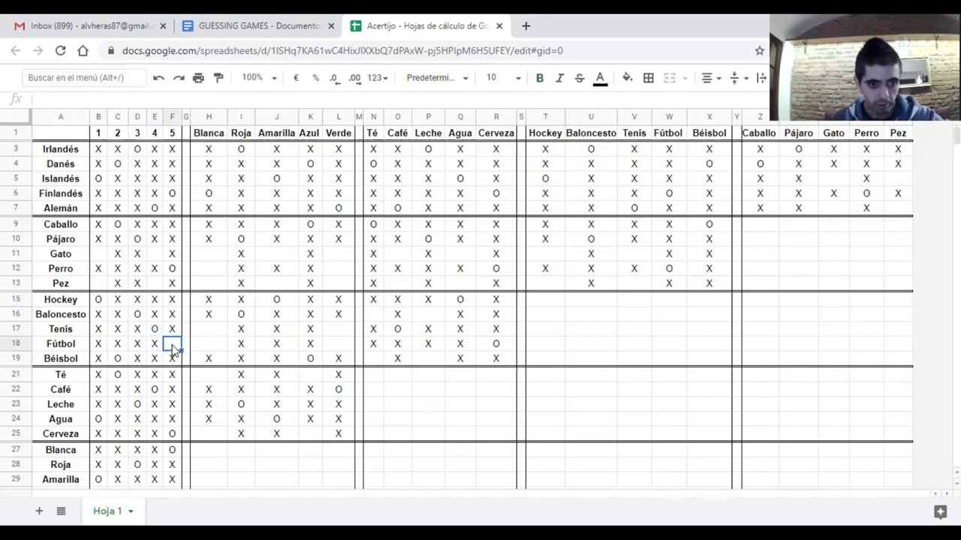
type("O")
key("Return")
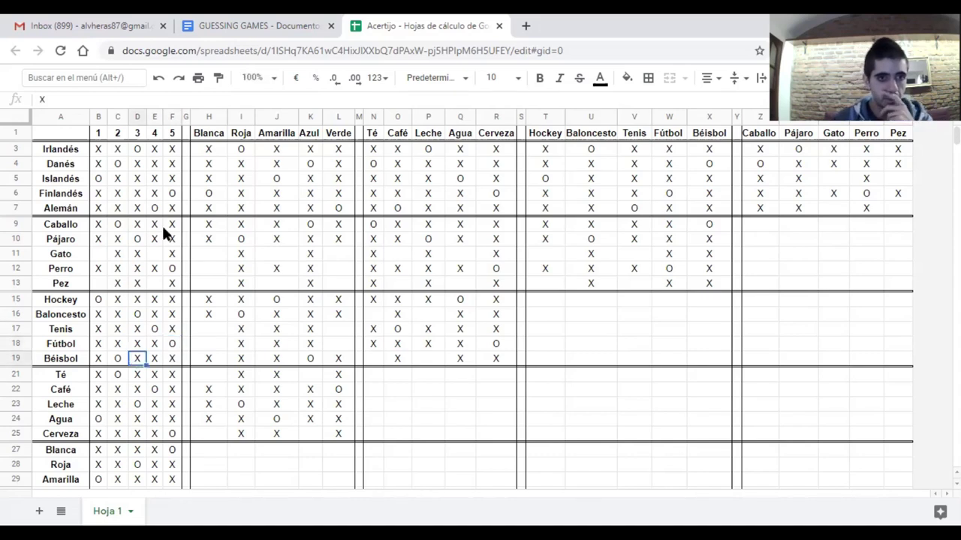
Mark the Perro row O for Blanca and X for Verde, and fill X for Gato and Pez in the Blanca column
left_click(666, 193)
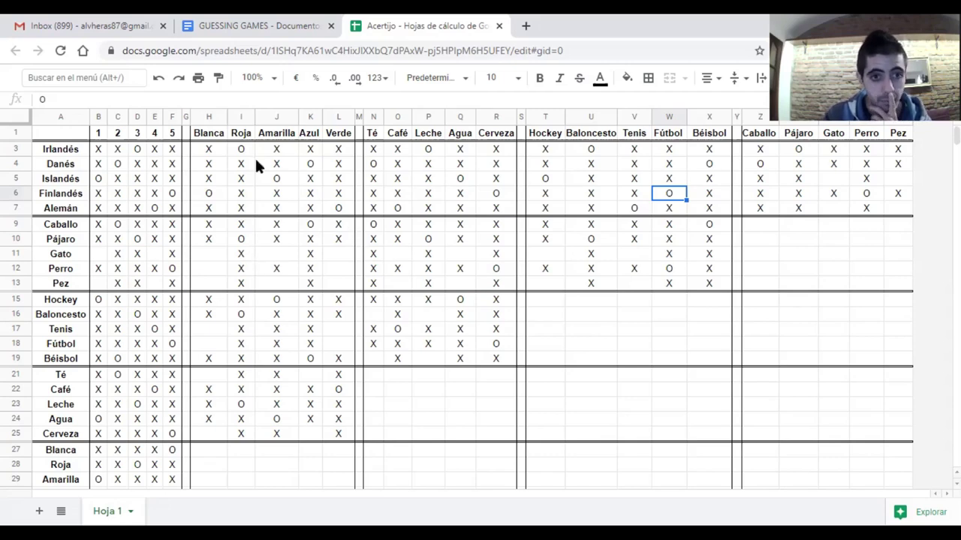
left_click(209, 198)
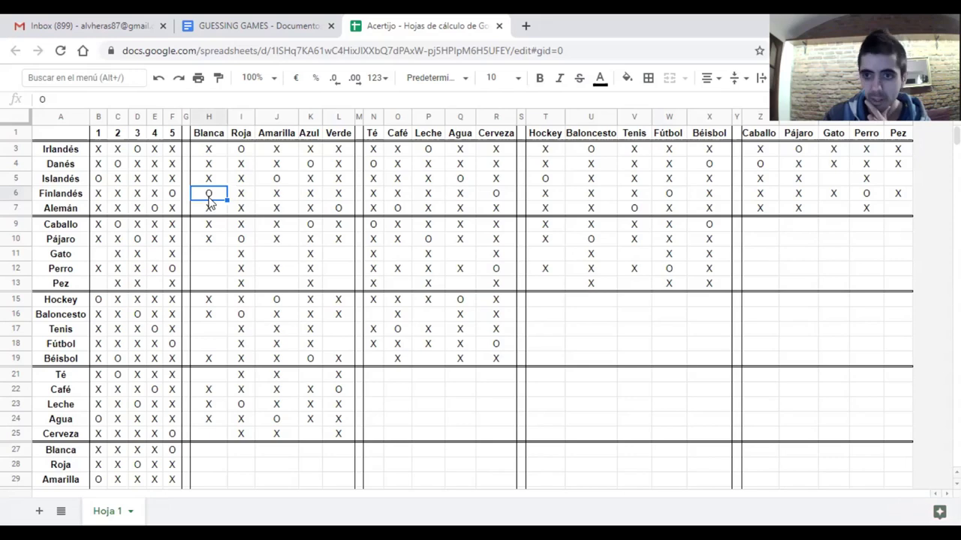
left_click(199, 276)
type("O")
left_click(210, 256)
type("X")
left_click(208, 289)
left_click(333, 273)
left_click(252, 319)
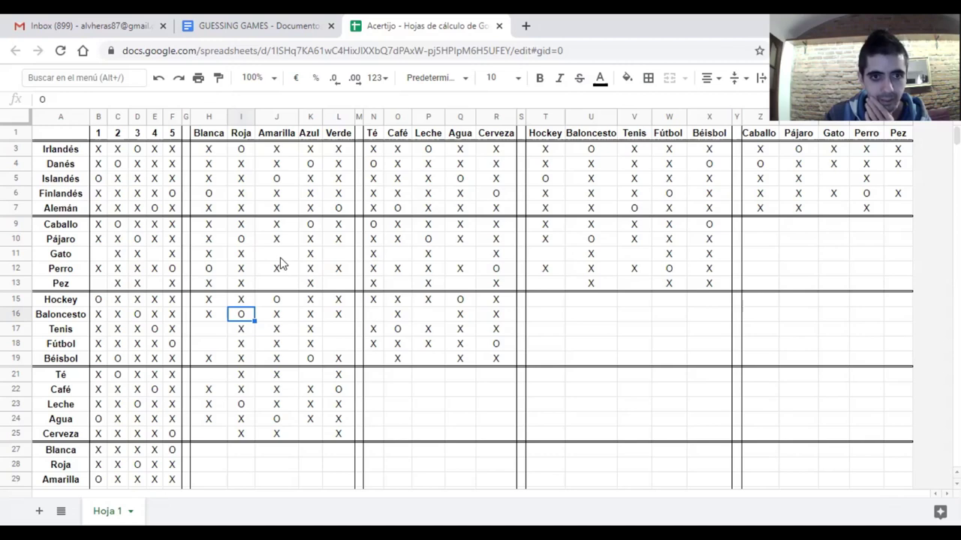
In the GUESSING GAMES document, highlight the clue about the baseball fan living next to the cat owner
left_click(229, 18)
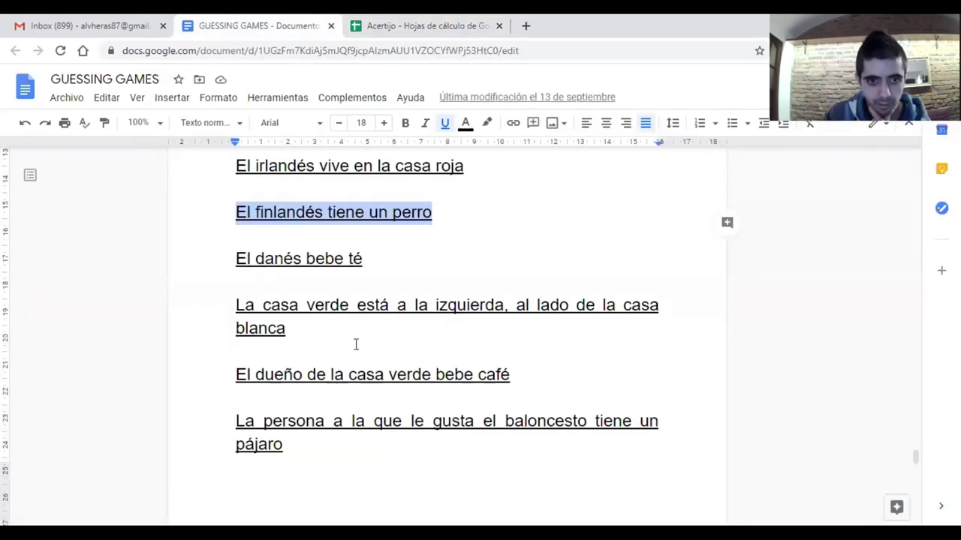
scroll(352, 343, "down", 7)
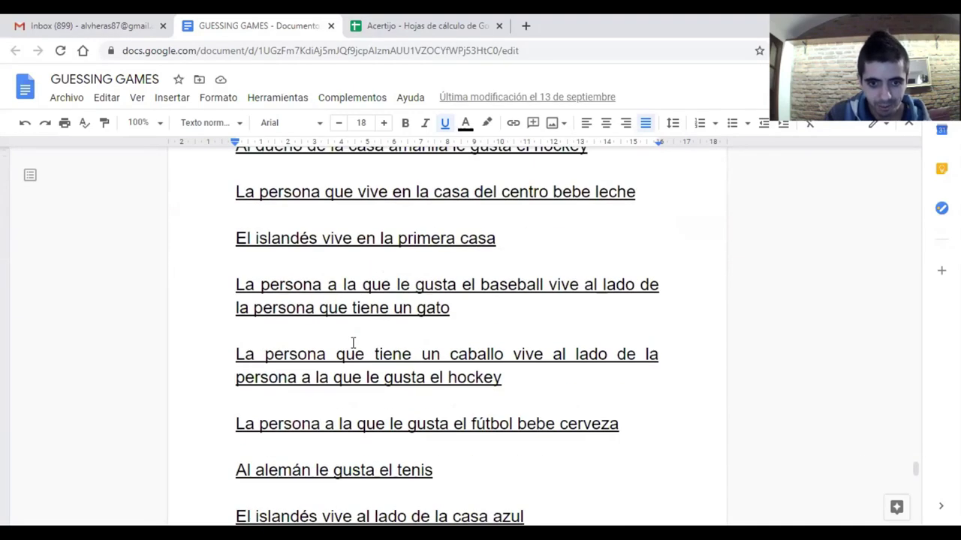
left_click(451, 308)
left_click_drag(235, 285, 540, 307)
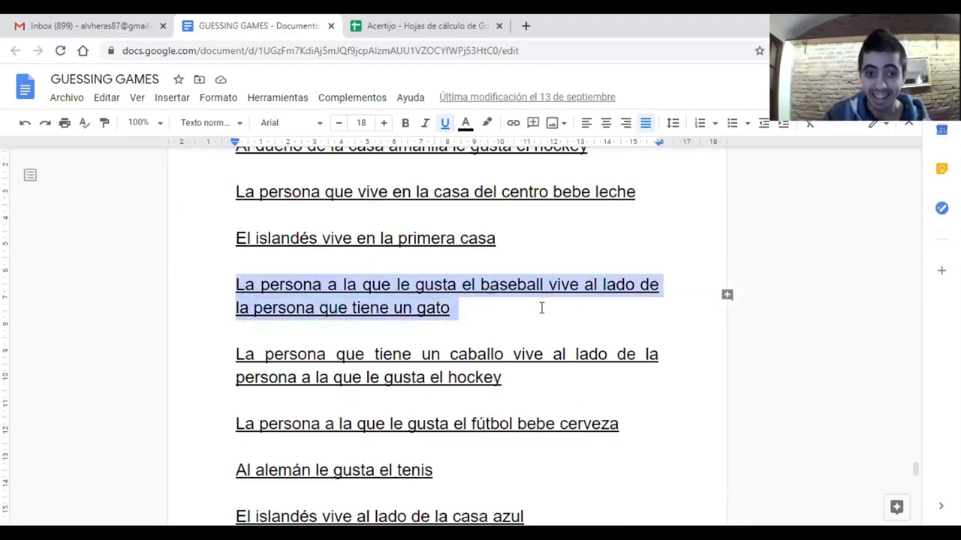
Return to the Acertijo spreadsheet and, in the house 1 column, mark O for Gato and X for Pez
left_click(424, 26)
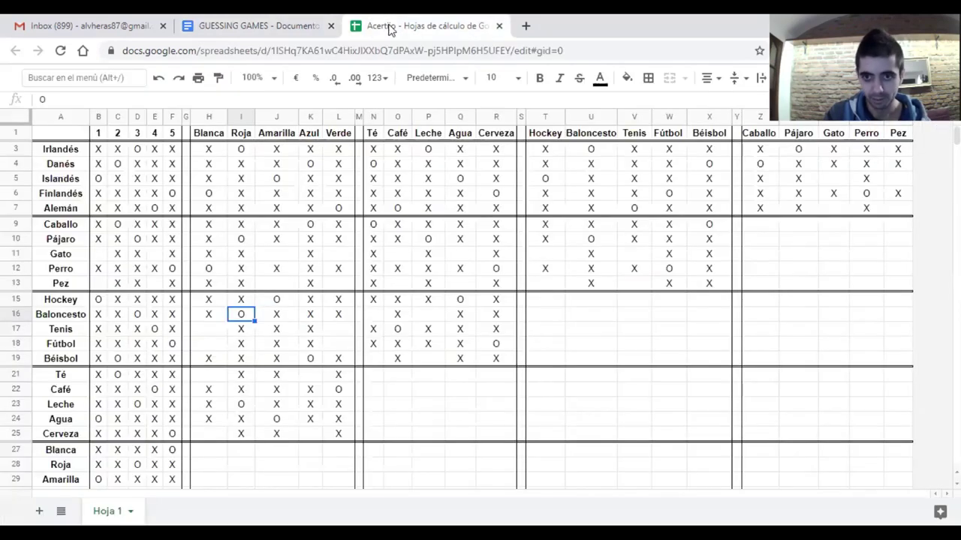
left_click(59, 166)
left_click(703, 165)
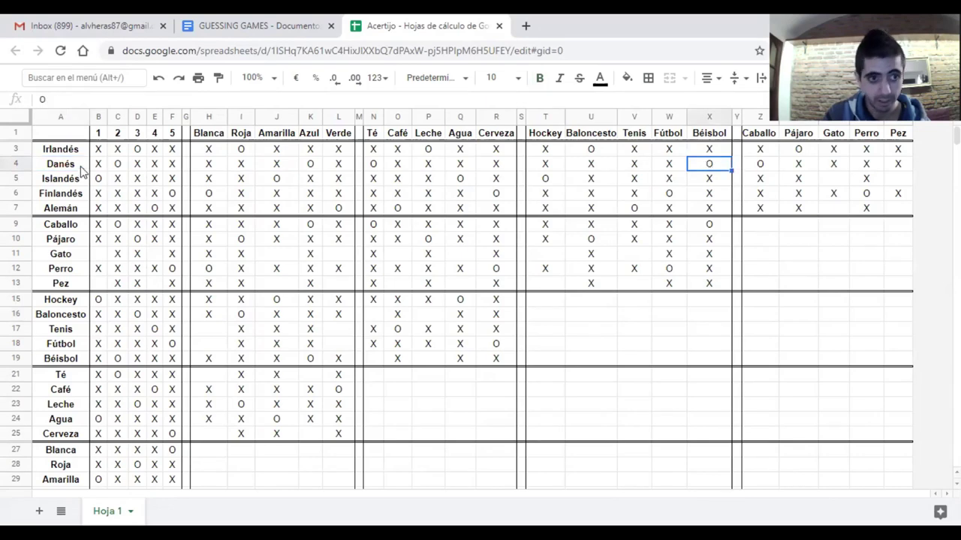
left_click(118, 167)
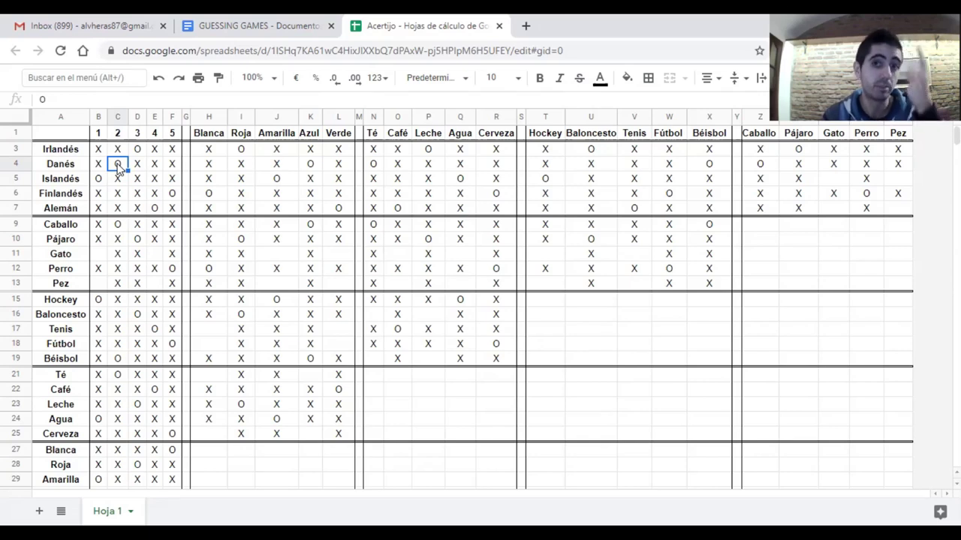
left_click(98, 165)
left_click(138, 166)
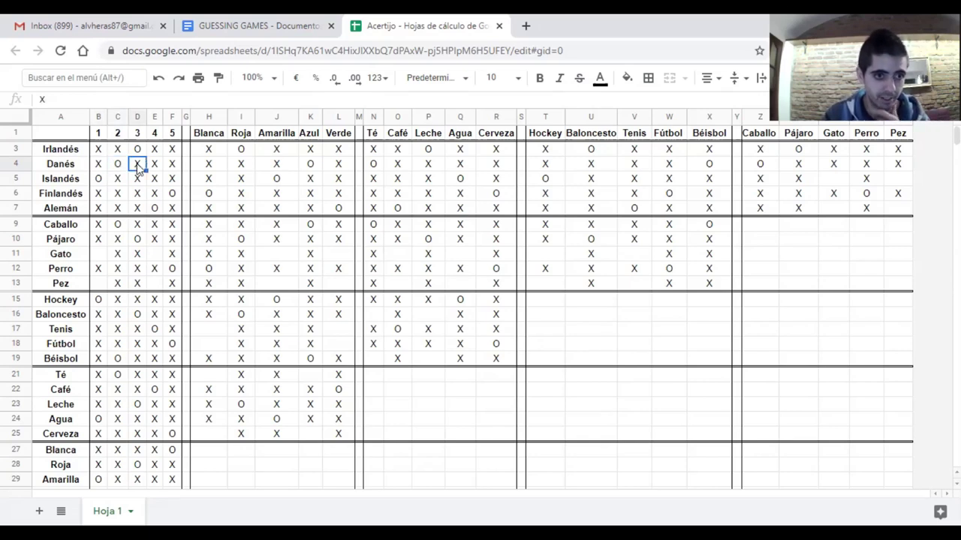
left_click(126, 254)
left_click(104, 254)
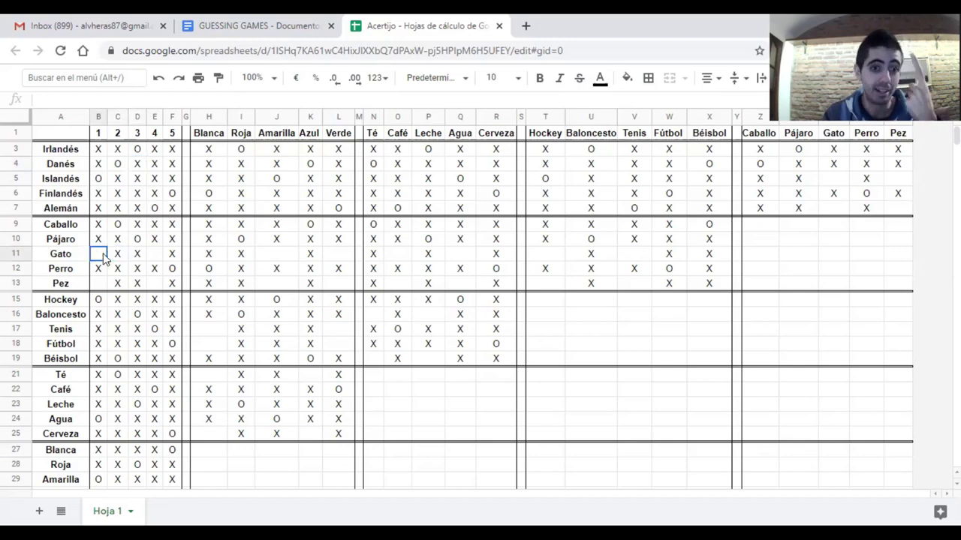
left_click(158, 255)
left_click(99, 254)
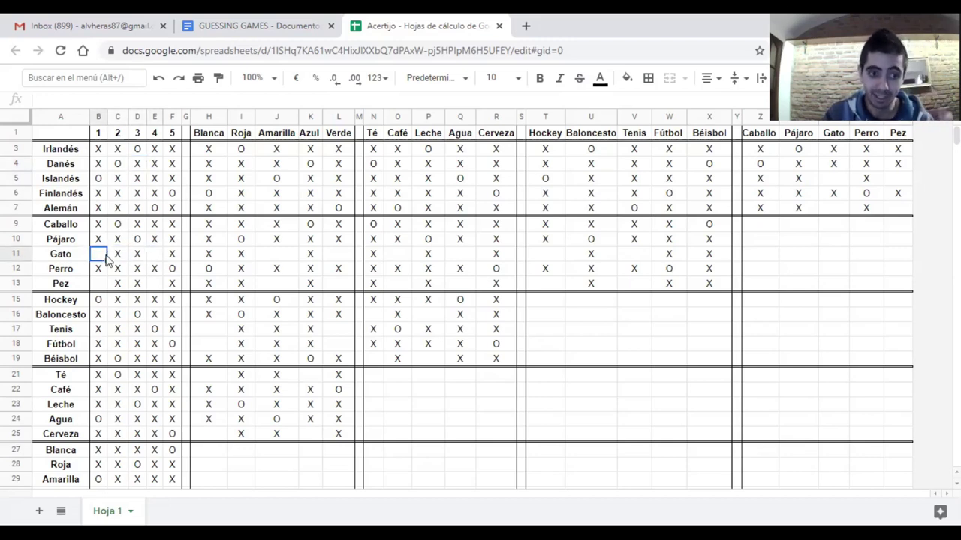
type("O")
left_click(98, 282)
type("X")
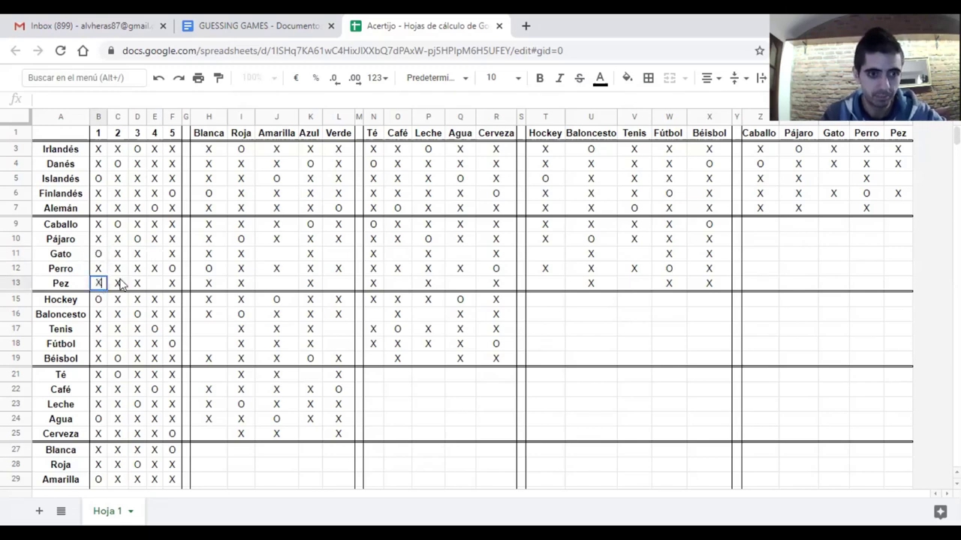
In the house 4 column, mark X for Gato and O for Pez
left_click(156, 257)
left_click(155, 283)
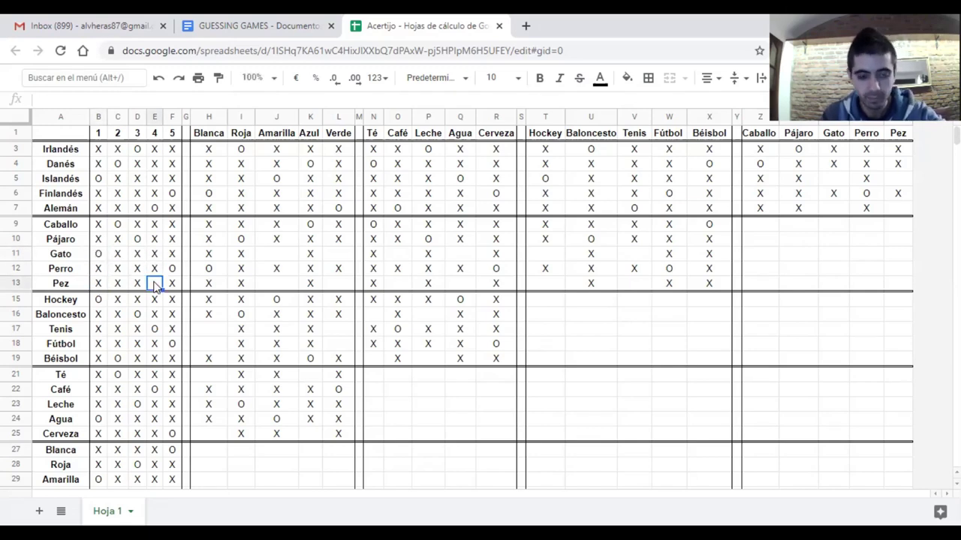
type("O")
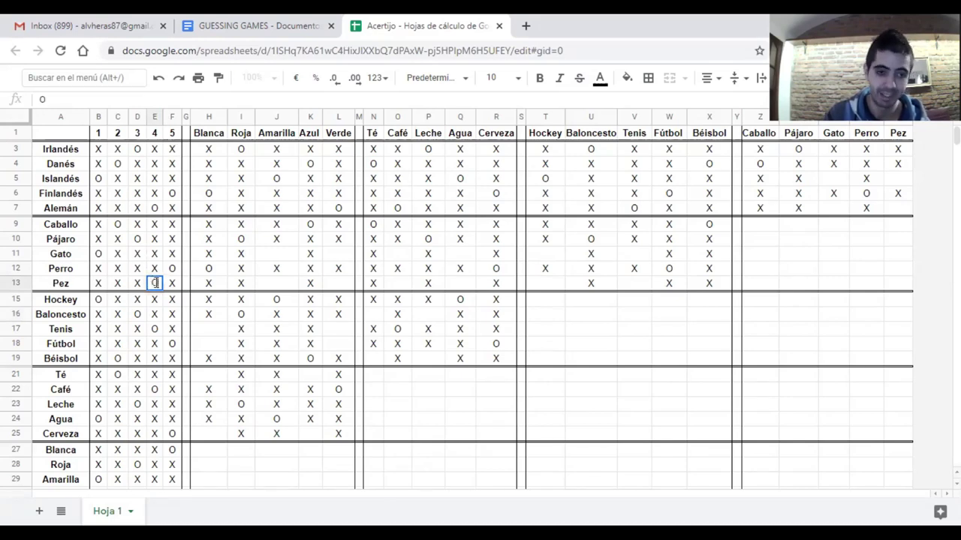
left_click(117, 270)
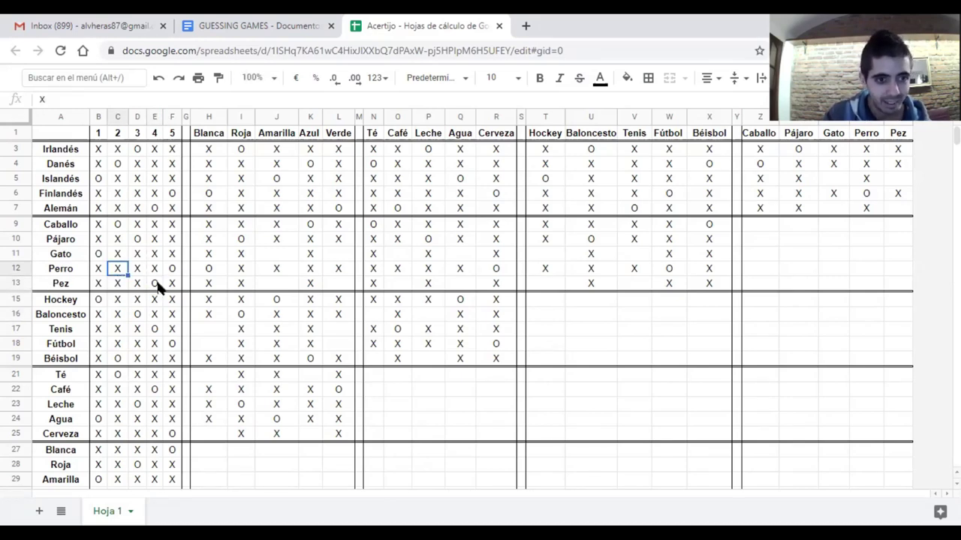
In the Gato column of the nationality rows, mark O for Islandés and X for Alemán
left_click(98, 178)
left_click(833, 180)
type("O")
left_click(833, 207)
type("X")
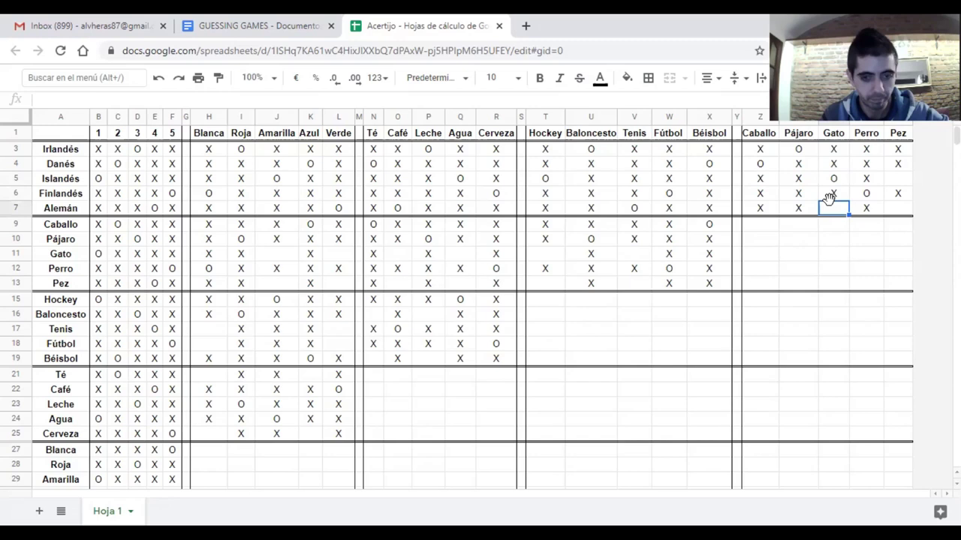
In the Pez column of the nationality rows, mark X for Islandés and O for Alemán
left_click(895, 181)
type("X")
left_click(899, 210)
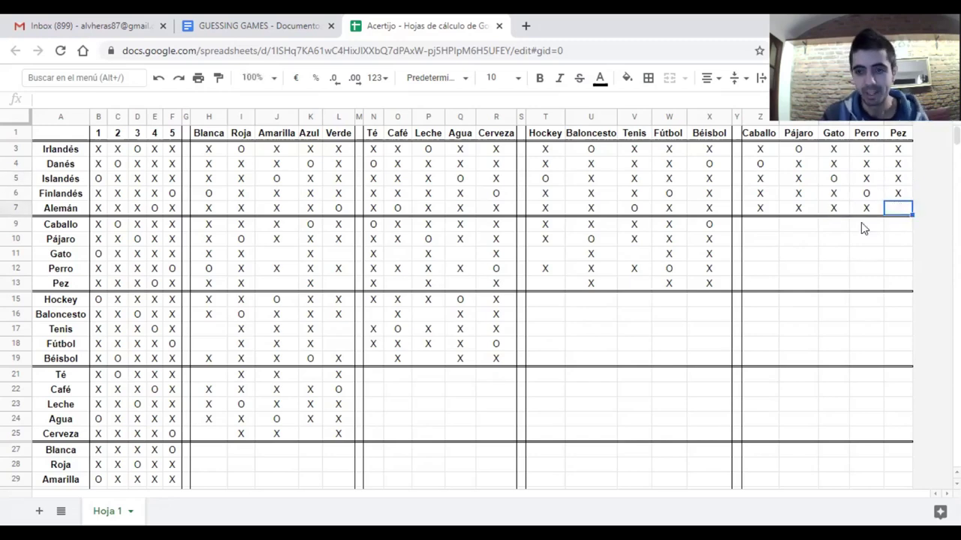
left_click(62, 209)
left_click(898, 210)
type("O")
In the Amarilla column, mark O for Gato and X for Pez
left_click(285, 283)
left_click(222, 286)
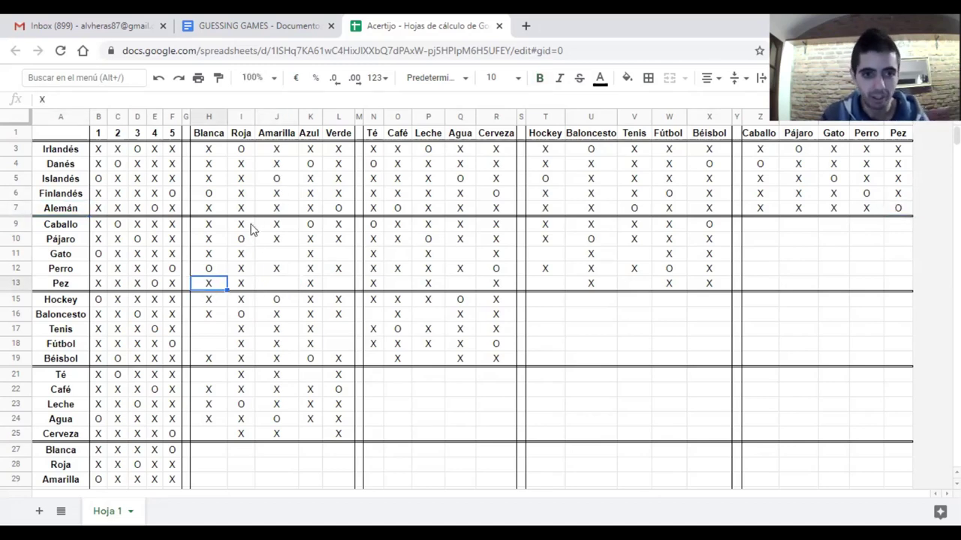
left_click(279, 180)
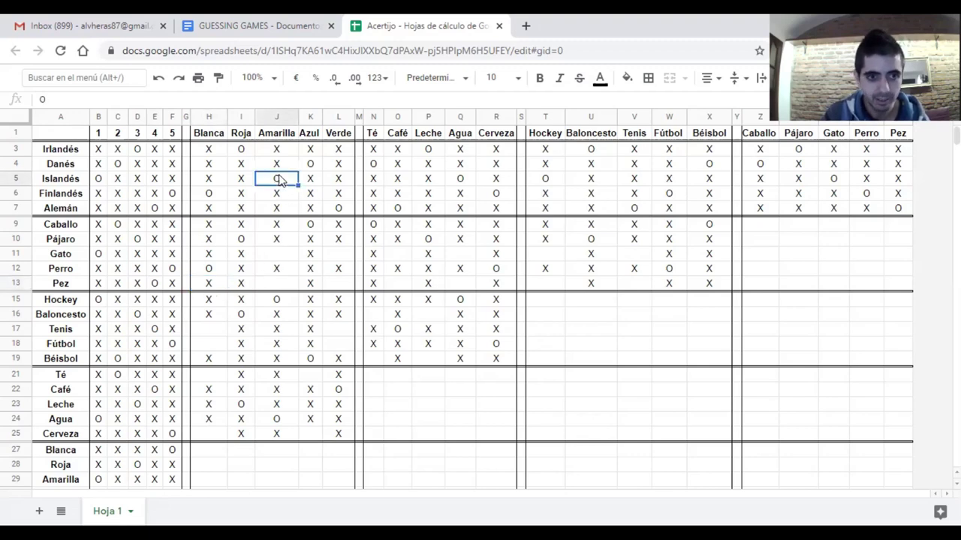
left_click(276, 255)
type("O")
left_click(275, 282)
type("X")
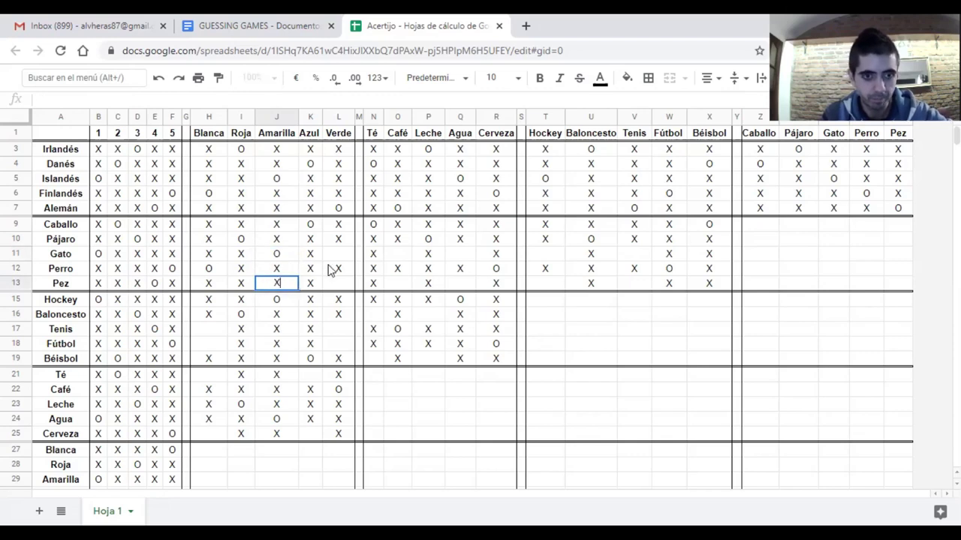
In the Verde column, mark X for Gato and O for Pez
left_click(338, 256)
type("X")
left_click(334, 280)
type("O")
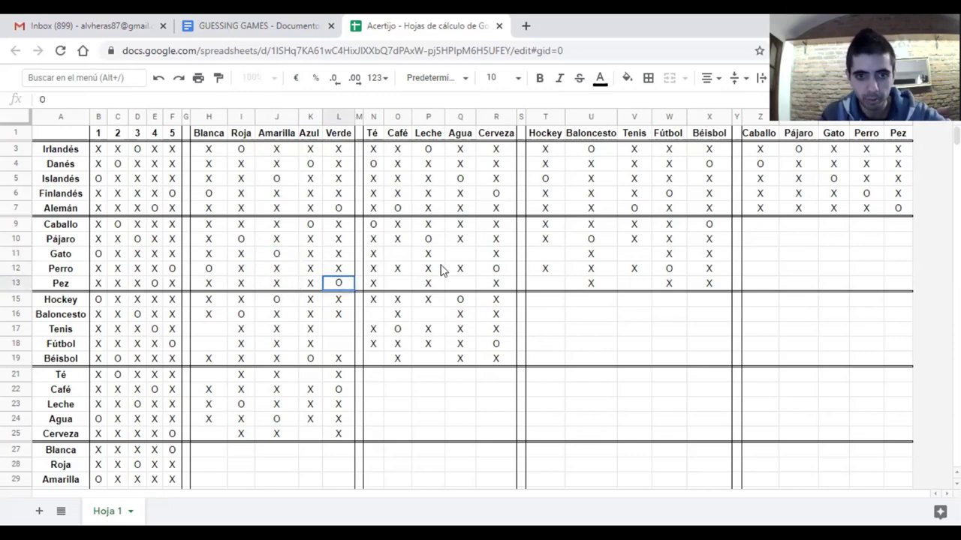
left_click(418, 257)
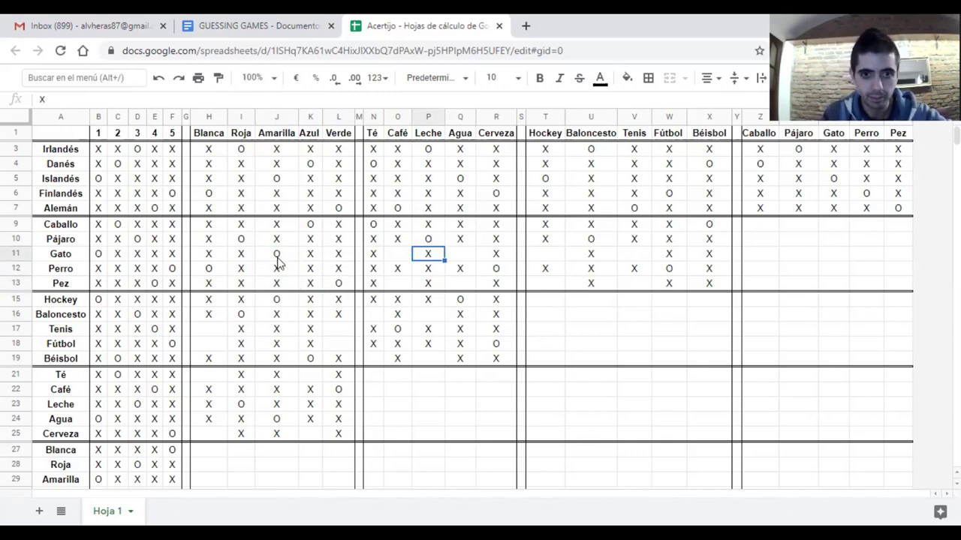
Mark the Gato row O for Hockey and X for Tenis, and the Pez row X for Hockey and O for Tenis
left_click(552, 255)
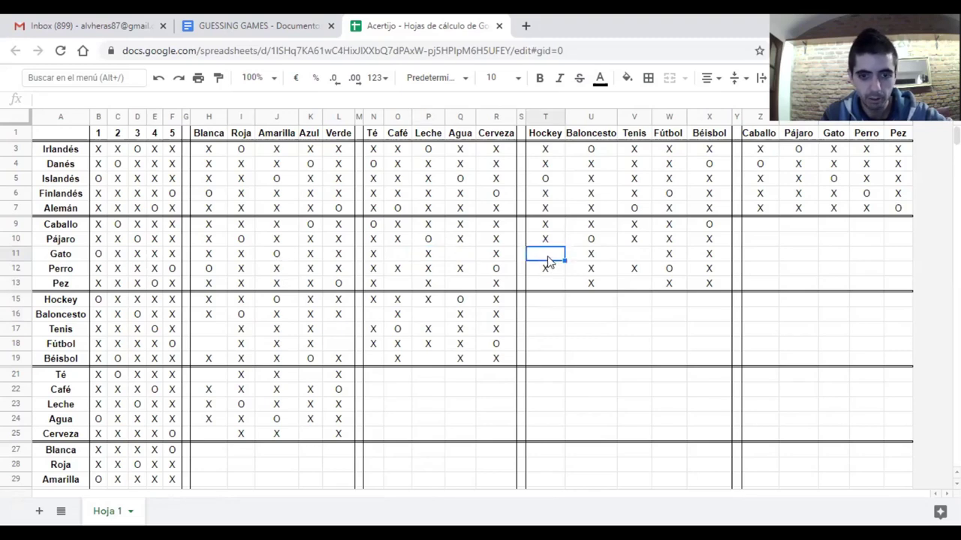
type("O")
left_click(632, 256)
left_click(543, 282)
type("X")
left_click(637, 287)
type("O")
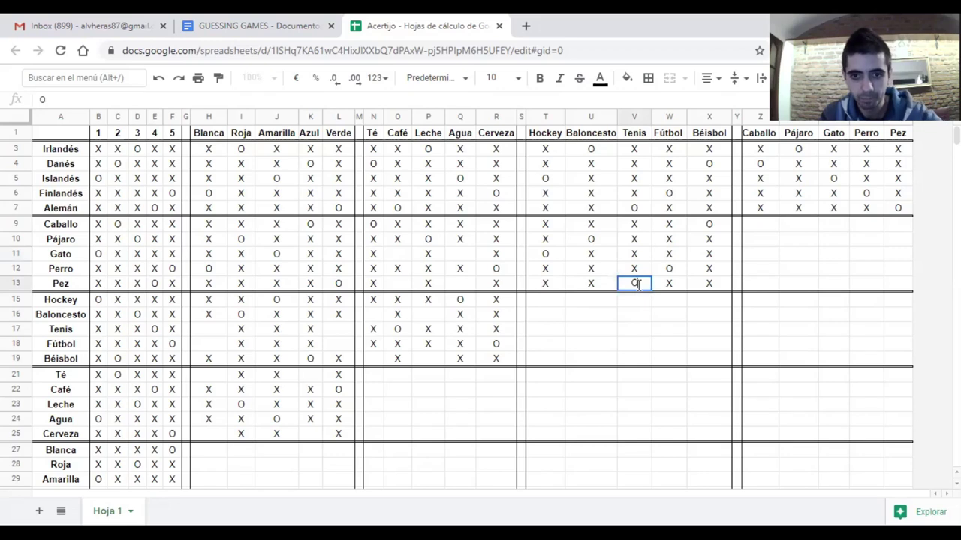
In the Agua column, mark O for Gato and X for Pez
left_click(277, 256)
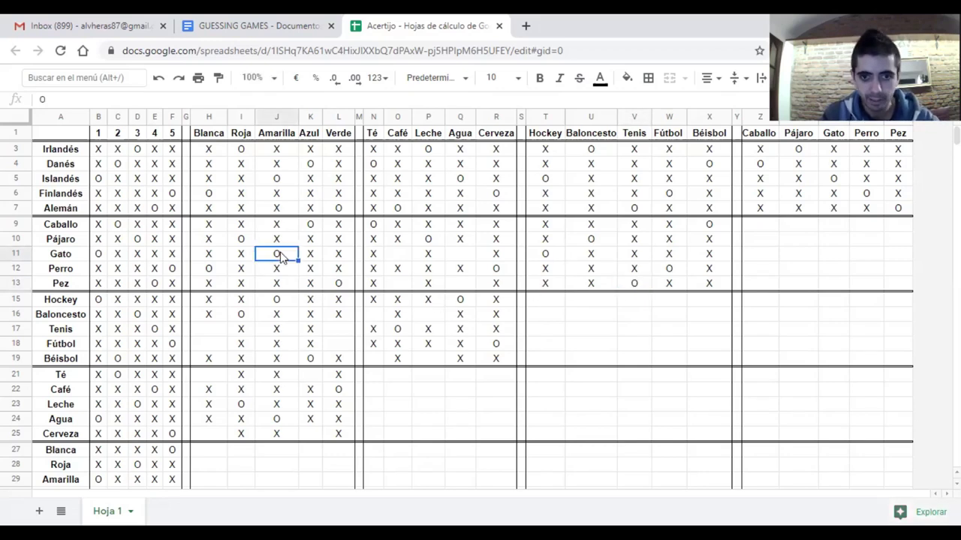
left_click(276, 422)
left_click(460, 258)
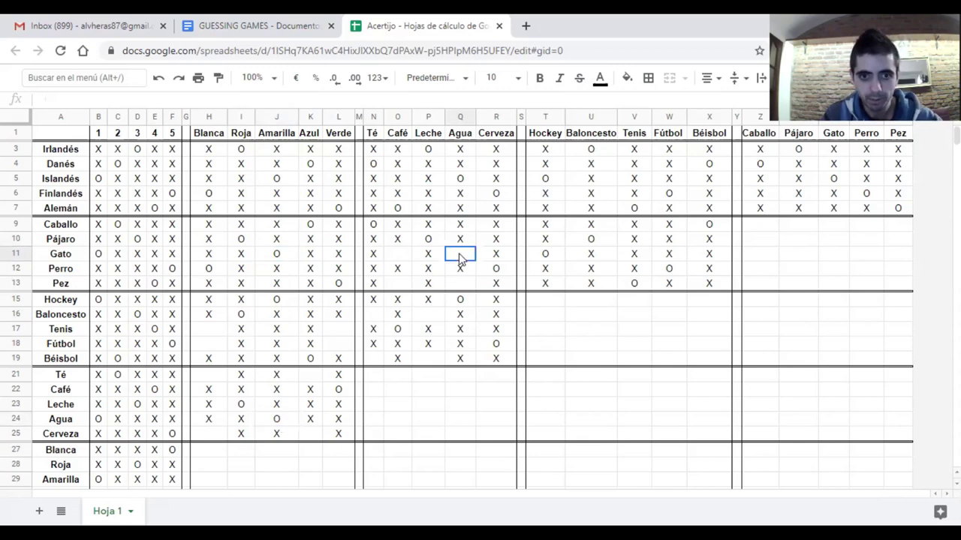
type("O")
left_click(460, 284)
type("X")
In the Café column, mark X for Gato and O for Pez
left_click(398, 256)
type("X")
left_click(398, 283)
type("O")
left_click(252, 272)
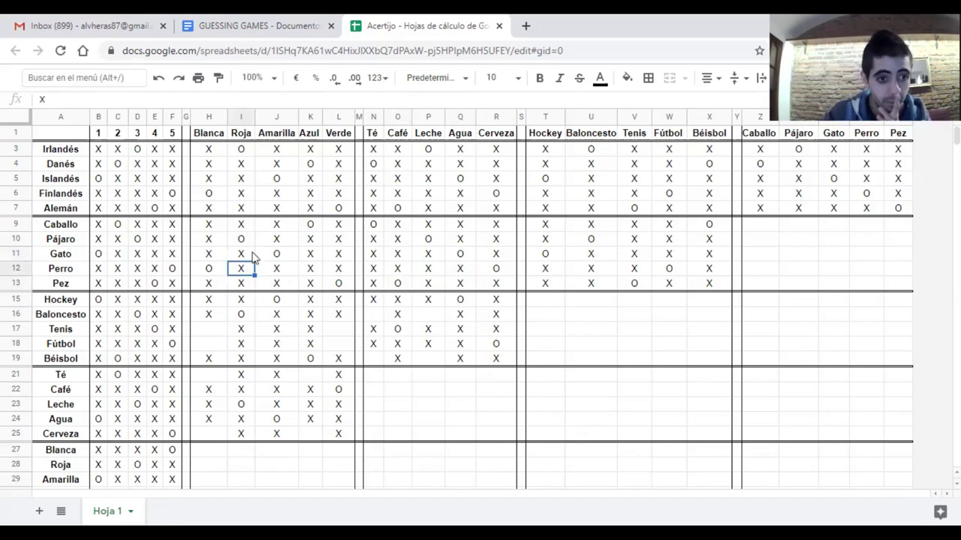
In the Blanca column, mark O for Fútbol and X for Tenis
left_click(209, 194)
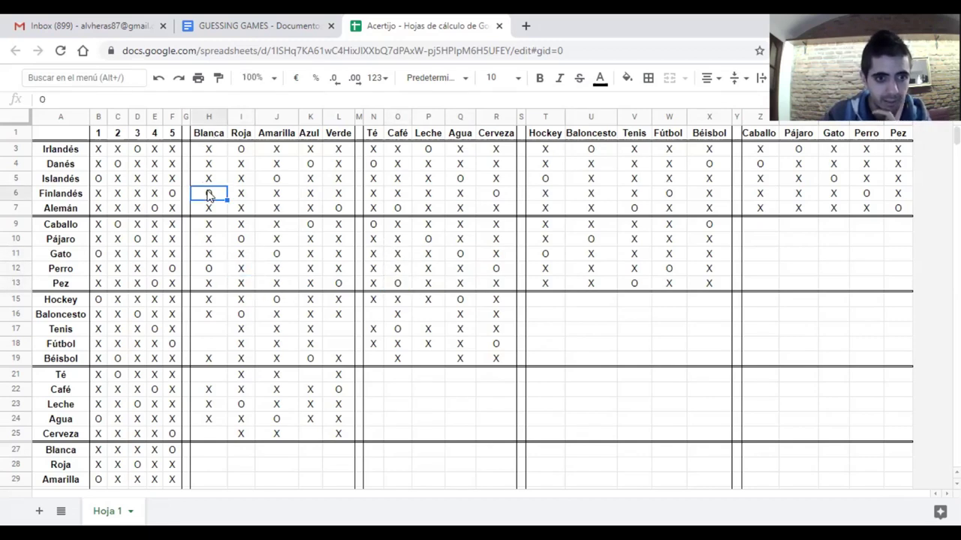
left_click(212, 343)
type("O")
left_click(213, 333)
type("X")
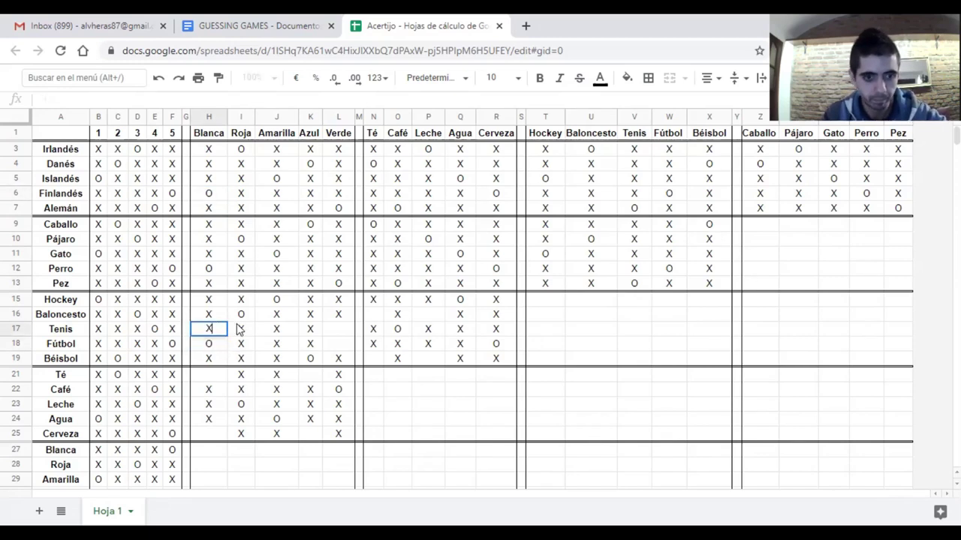
In the Verde column, mark X for Fútbol and O for Tenis
left_click(337, 345)
type("X")
left_click(344, 335)
type("O")
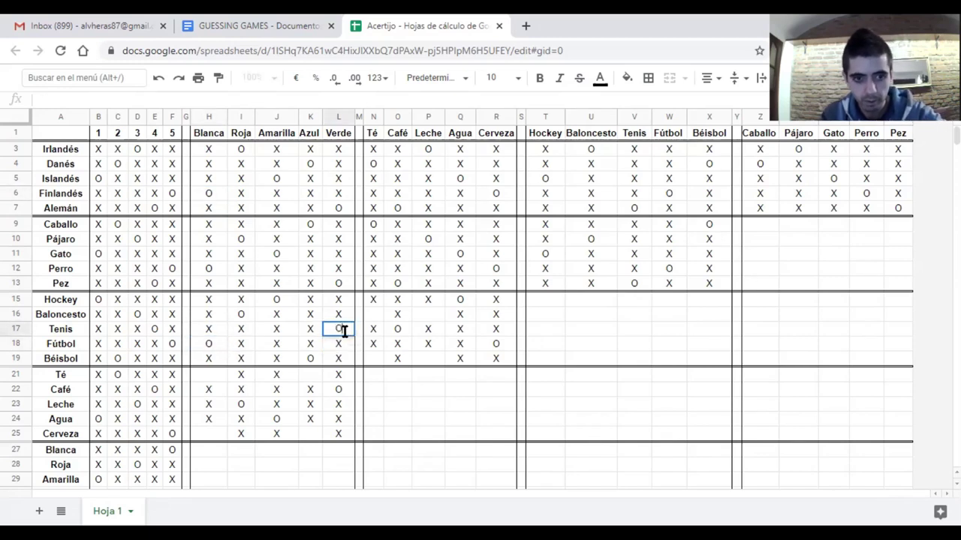
In the Blanca column, mark O for Cerveza and X for Té
left_click(262, 391)
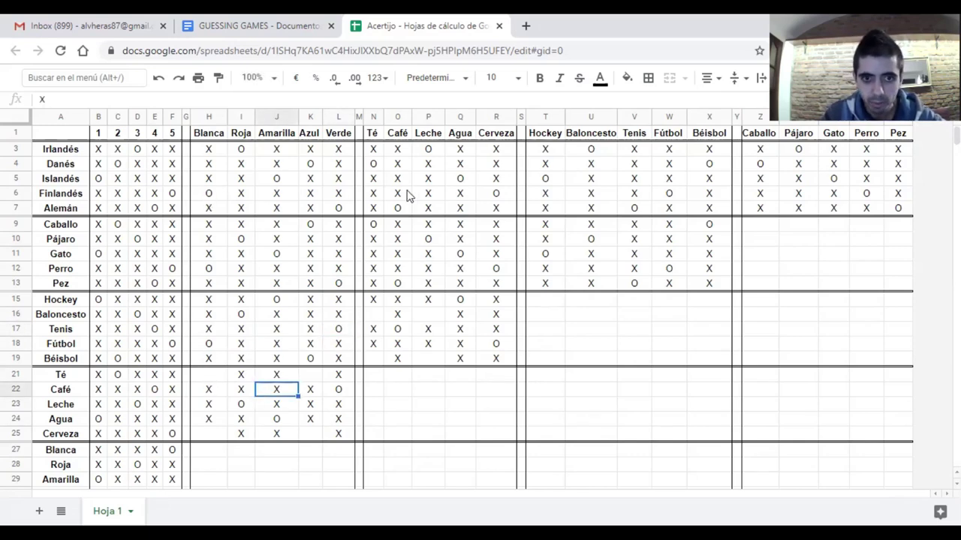
left_click(210, 435)
type("O")
left_click(211, 377)
type("X")
In the Azul column, mark X for Cerveza and O for Té
left_click(313, 437)
type("X")
left_click(313, 377)
type("O")
left_click(315, 436)
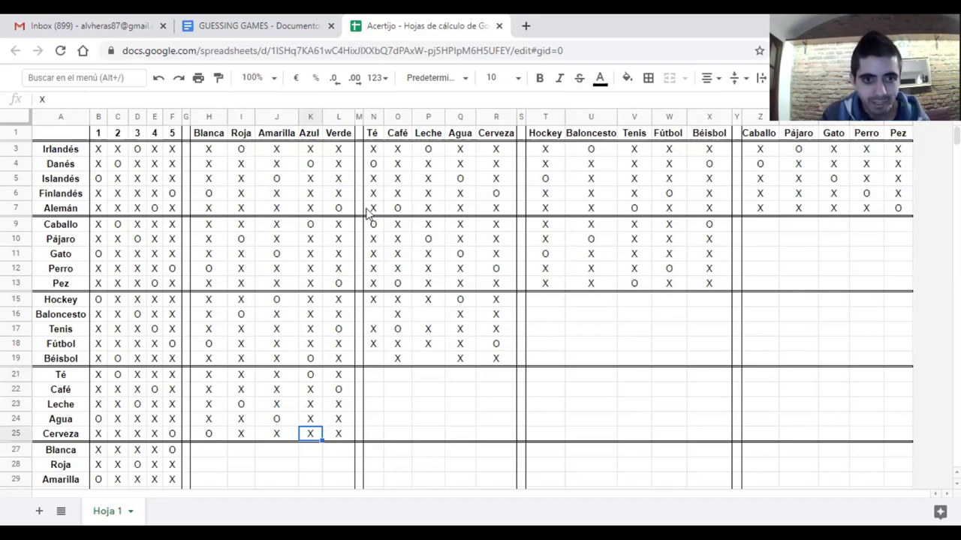
In the Béisbol row, mark O for Té and X for Leche
left_click(375, 165)
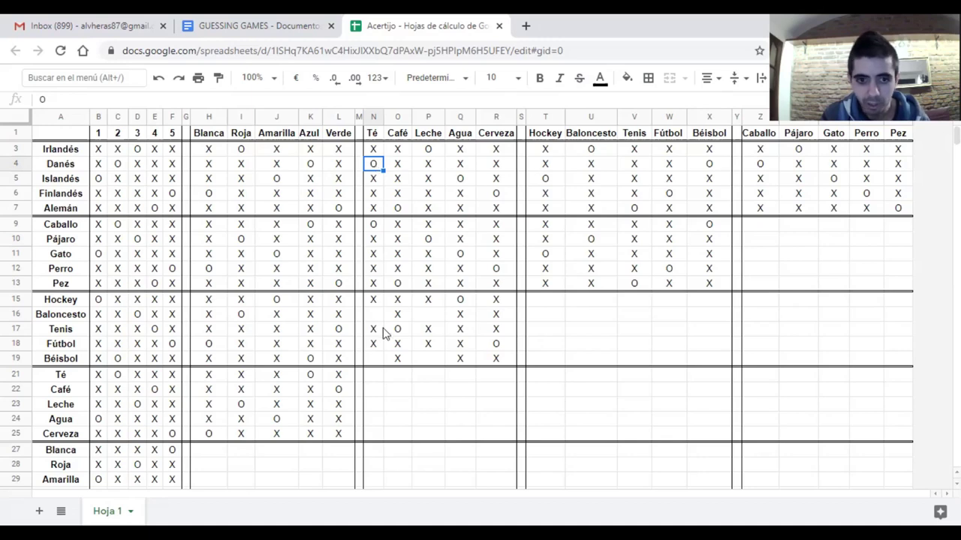
left_click(371, 360)
type("O")
left_click(428, 359)
type("X")
In the Baloncesto row, mark X for Té and O for Leche
left_click(375, 315)
type("X")
left_click(429, 315)
type("O")
left_click(454, 421)
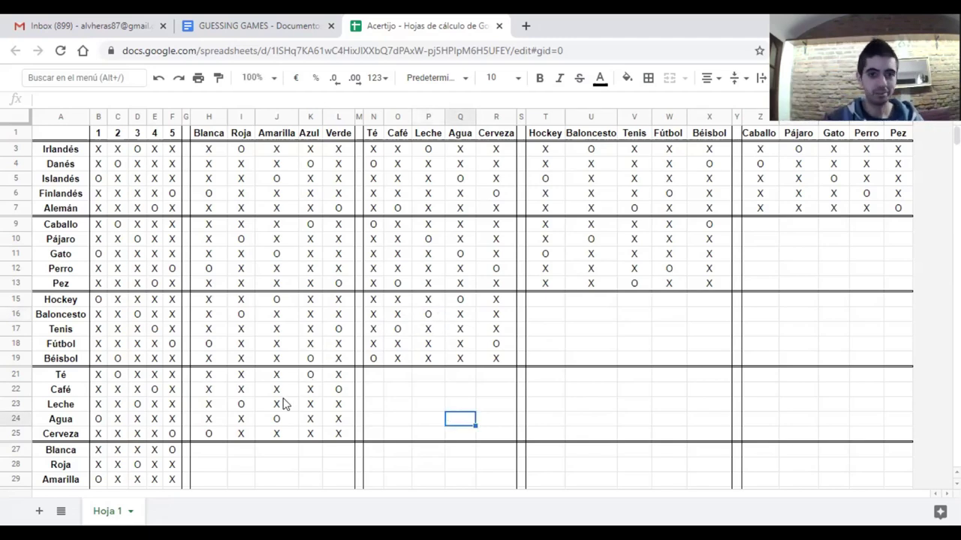
In the GUESSING GAMES document, add the answer "El alemán" after the final question about who owns the fish
left_click(897, 209)
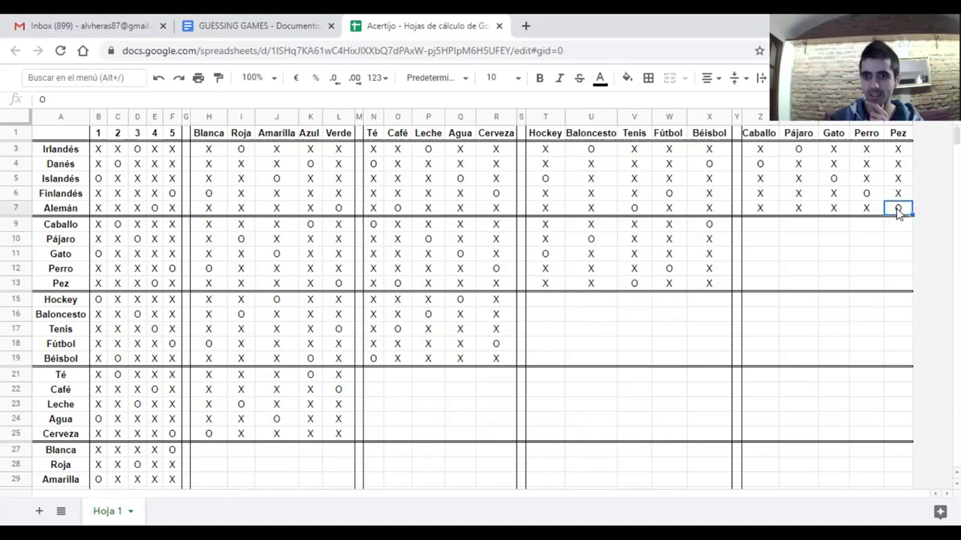
left_click(304, 20)
scroll(414, 402, "down", 4)
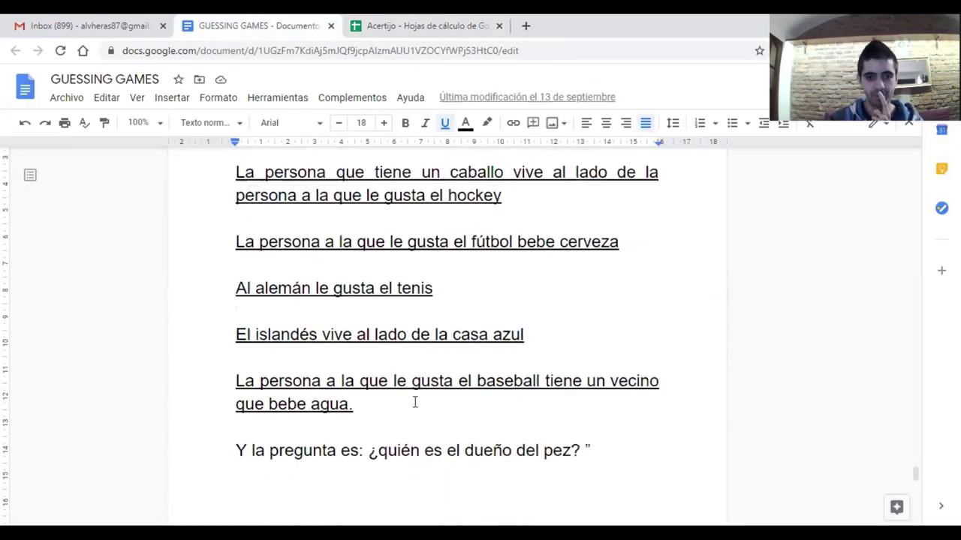
scroll(414, 403, "down", 1)
left_click(590, 280)
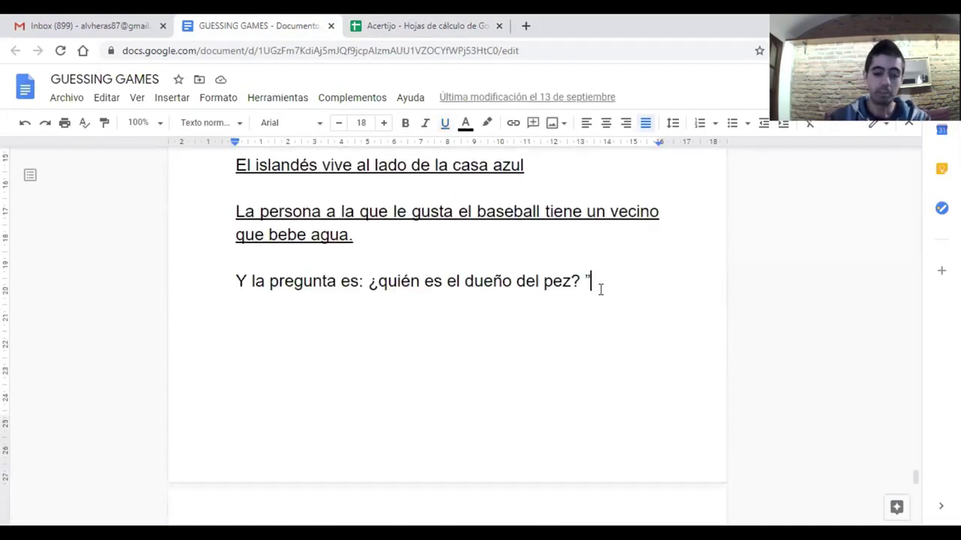
type("EL")
key("BackSpace")
key("BackSpace")
type("l alem")
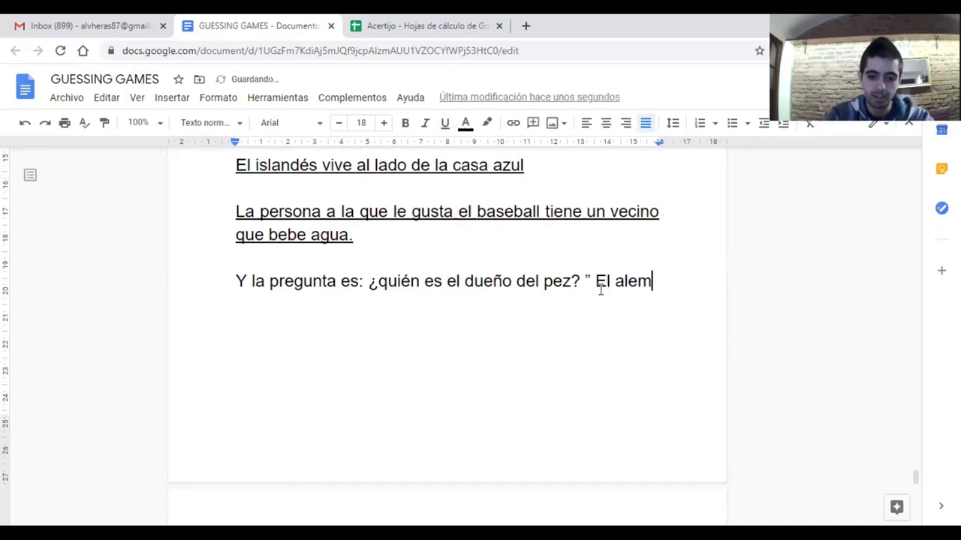
type("án.")
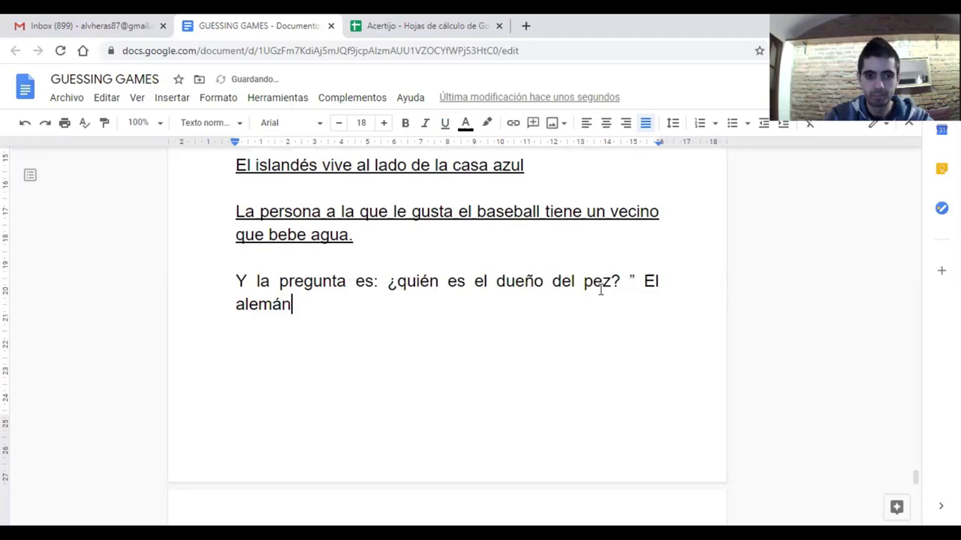